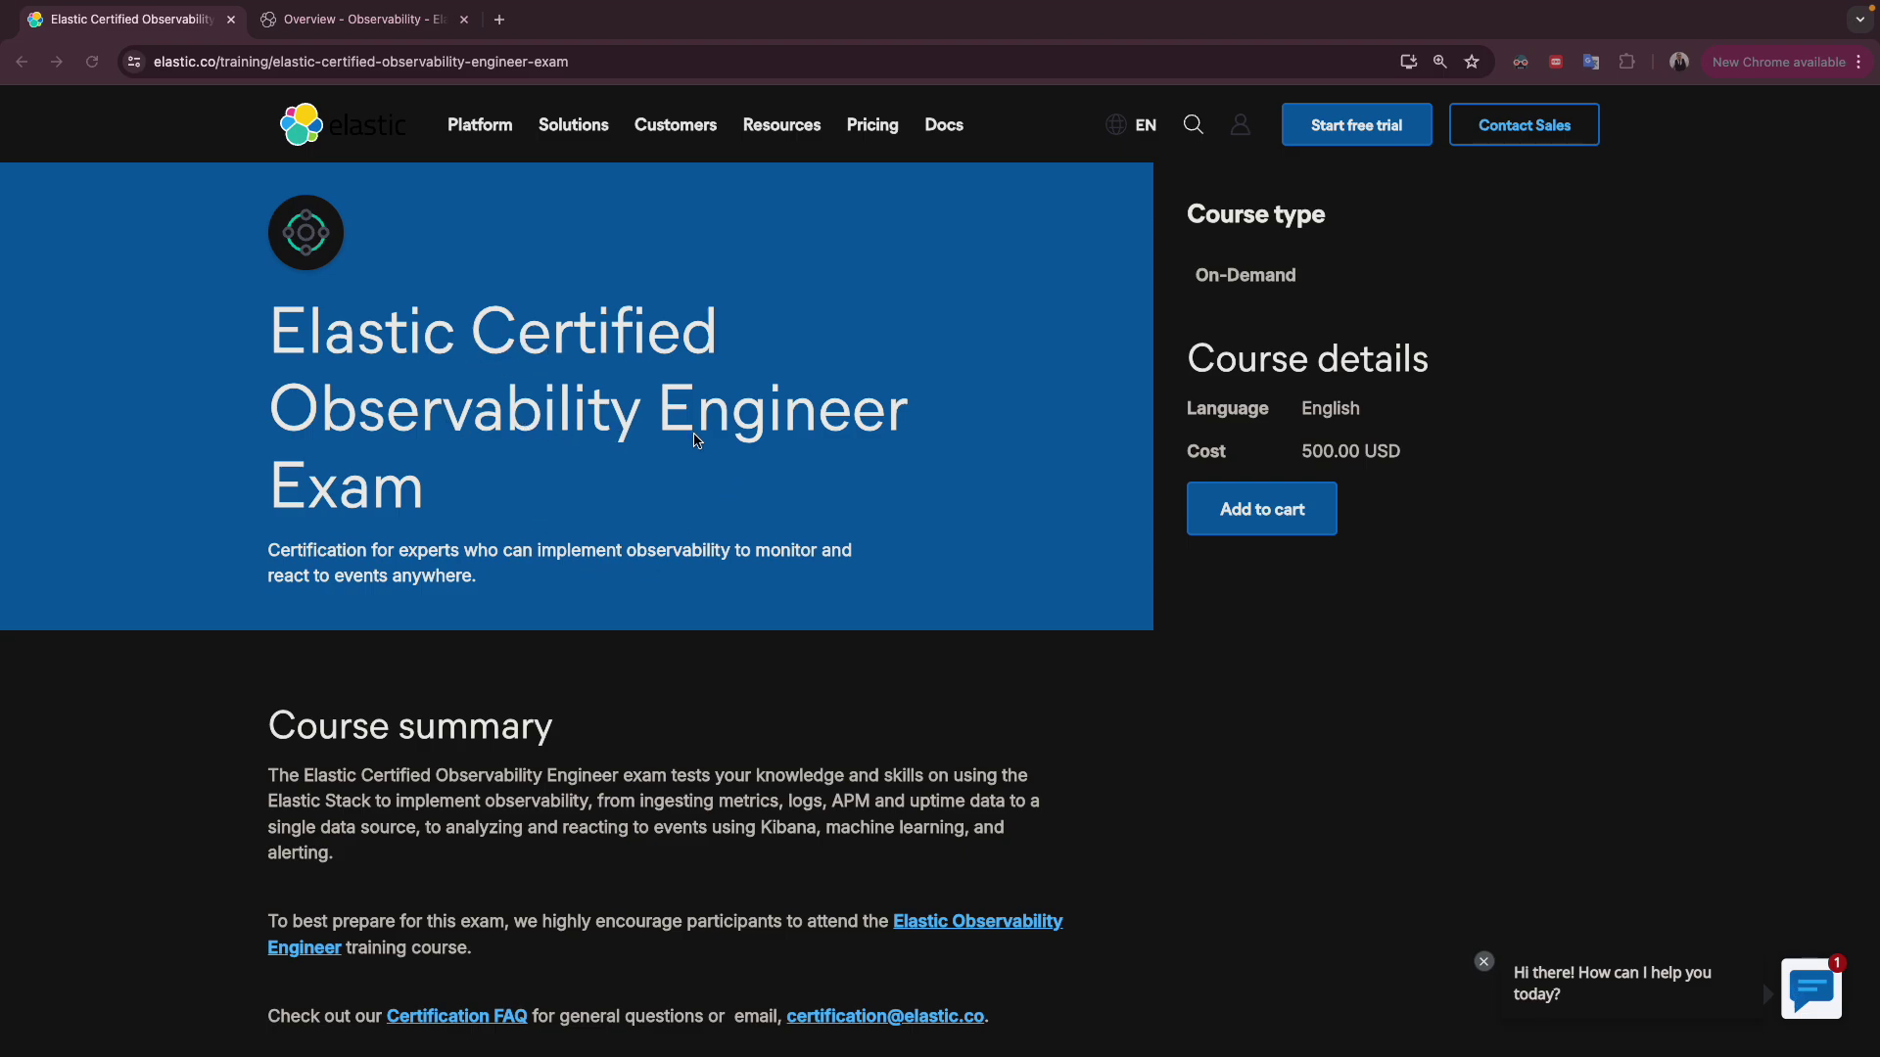
Review the Uptime objectives in the Topics section of the Elastic Certified Observability Engineer exam page
scroll(496, 604, down, 3)
scroll(495, 604, down, 5)
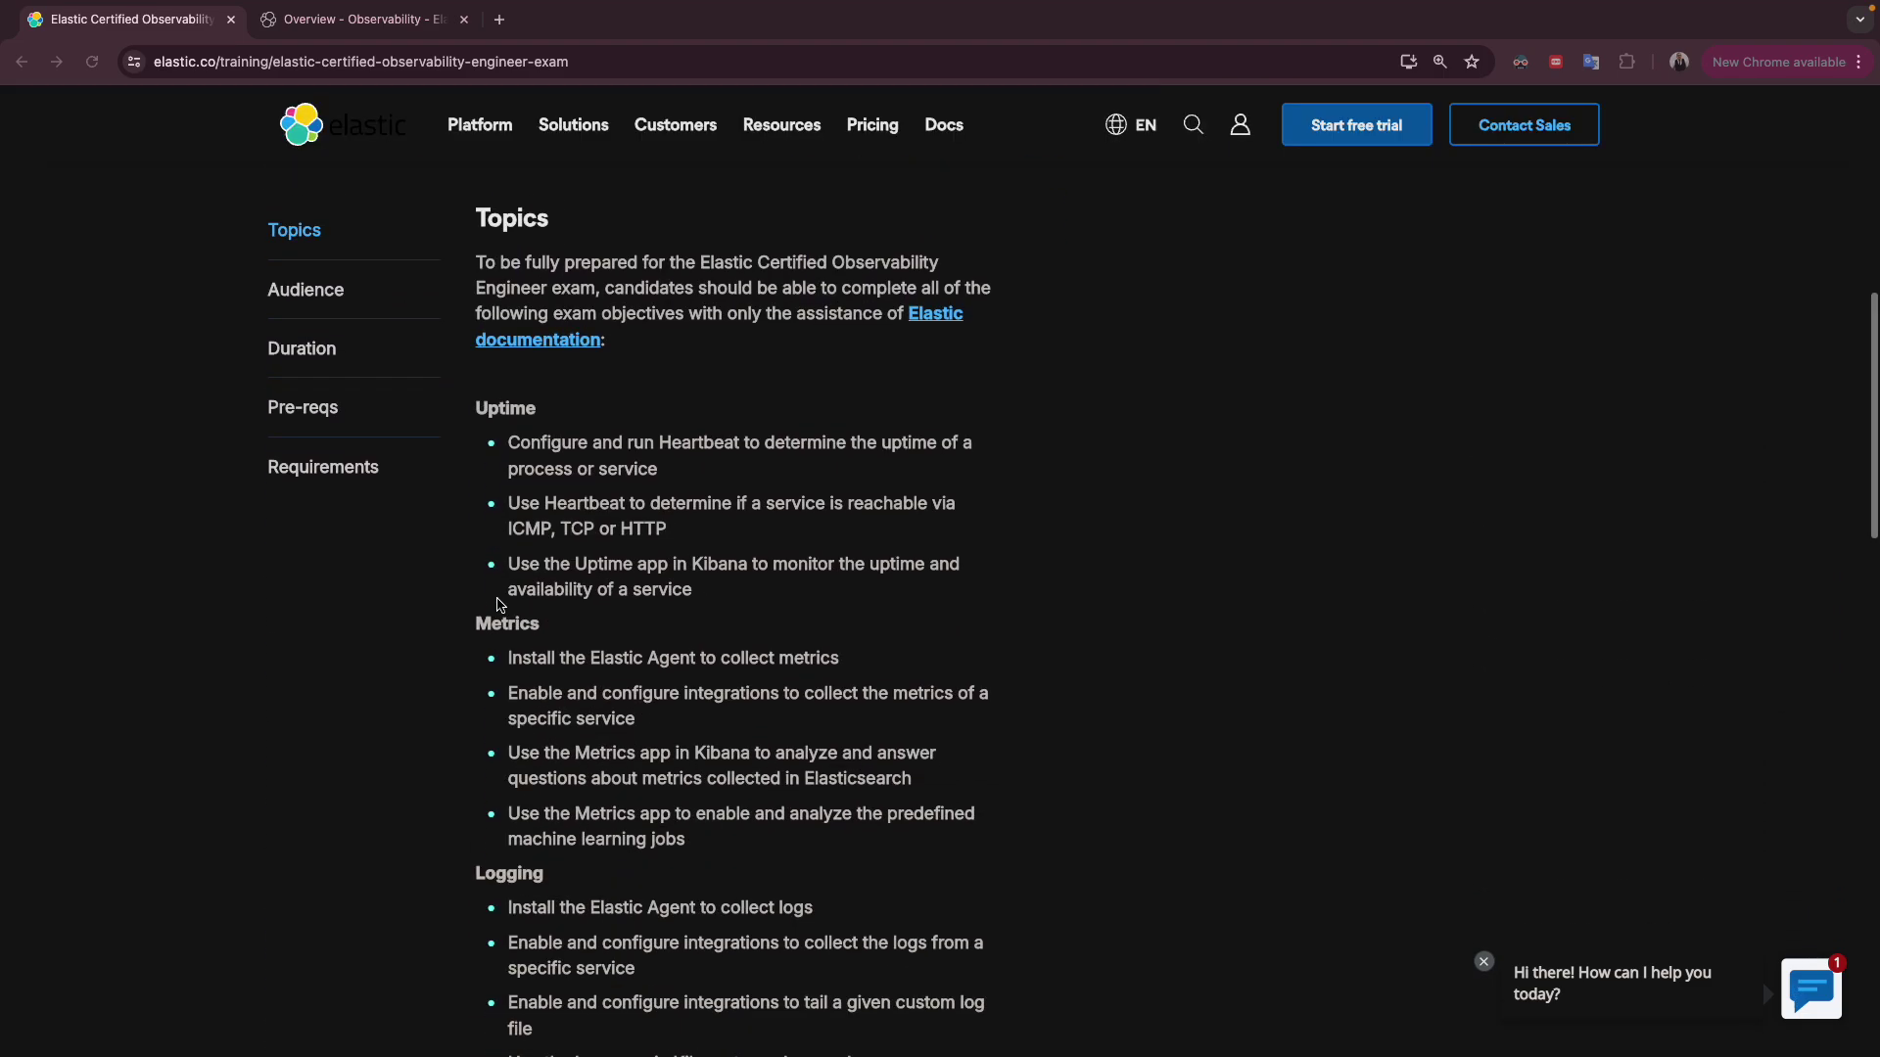
click(509, 563)
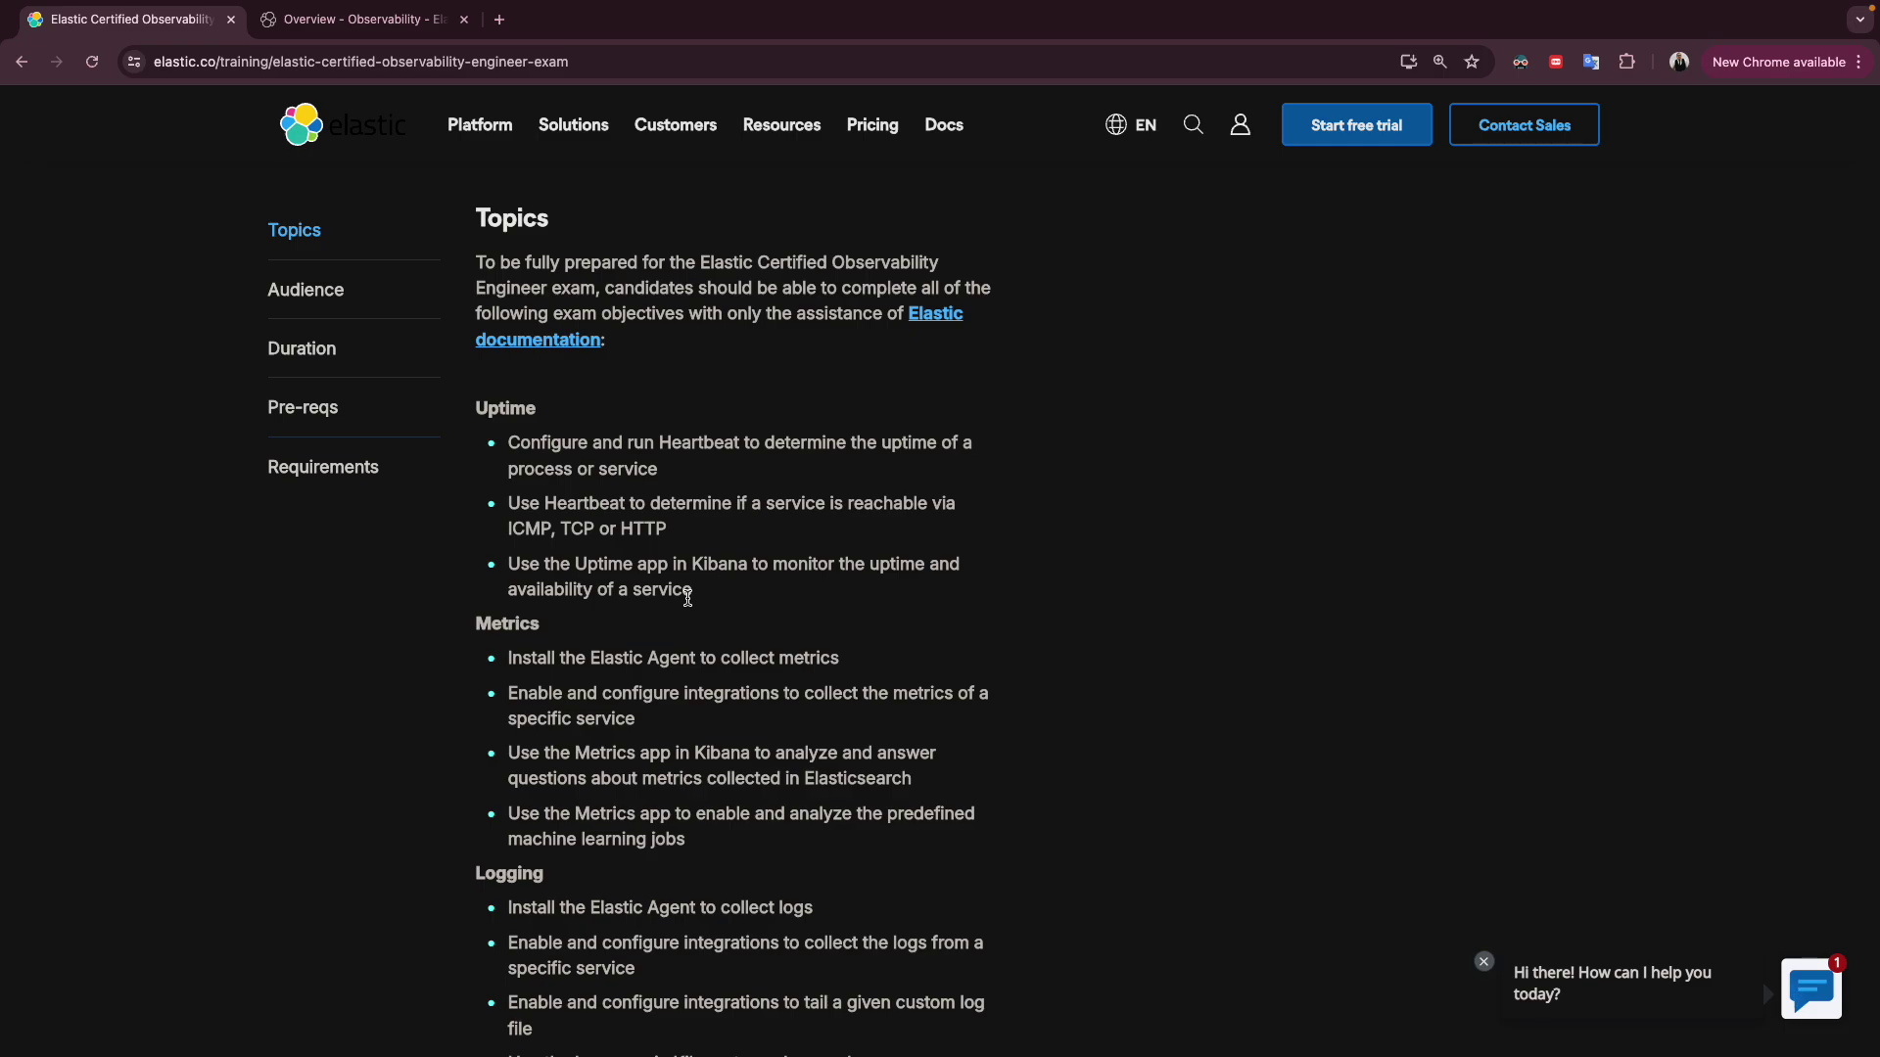
scroll(688, 598, up, 1)
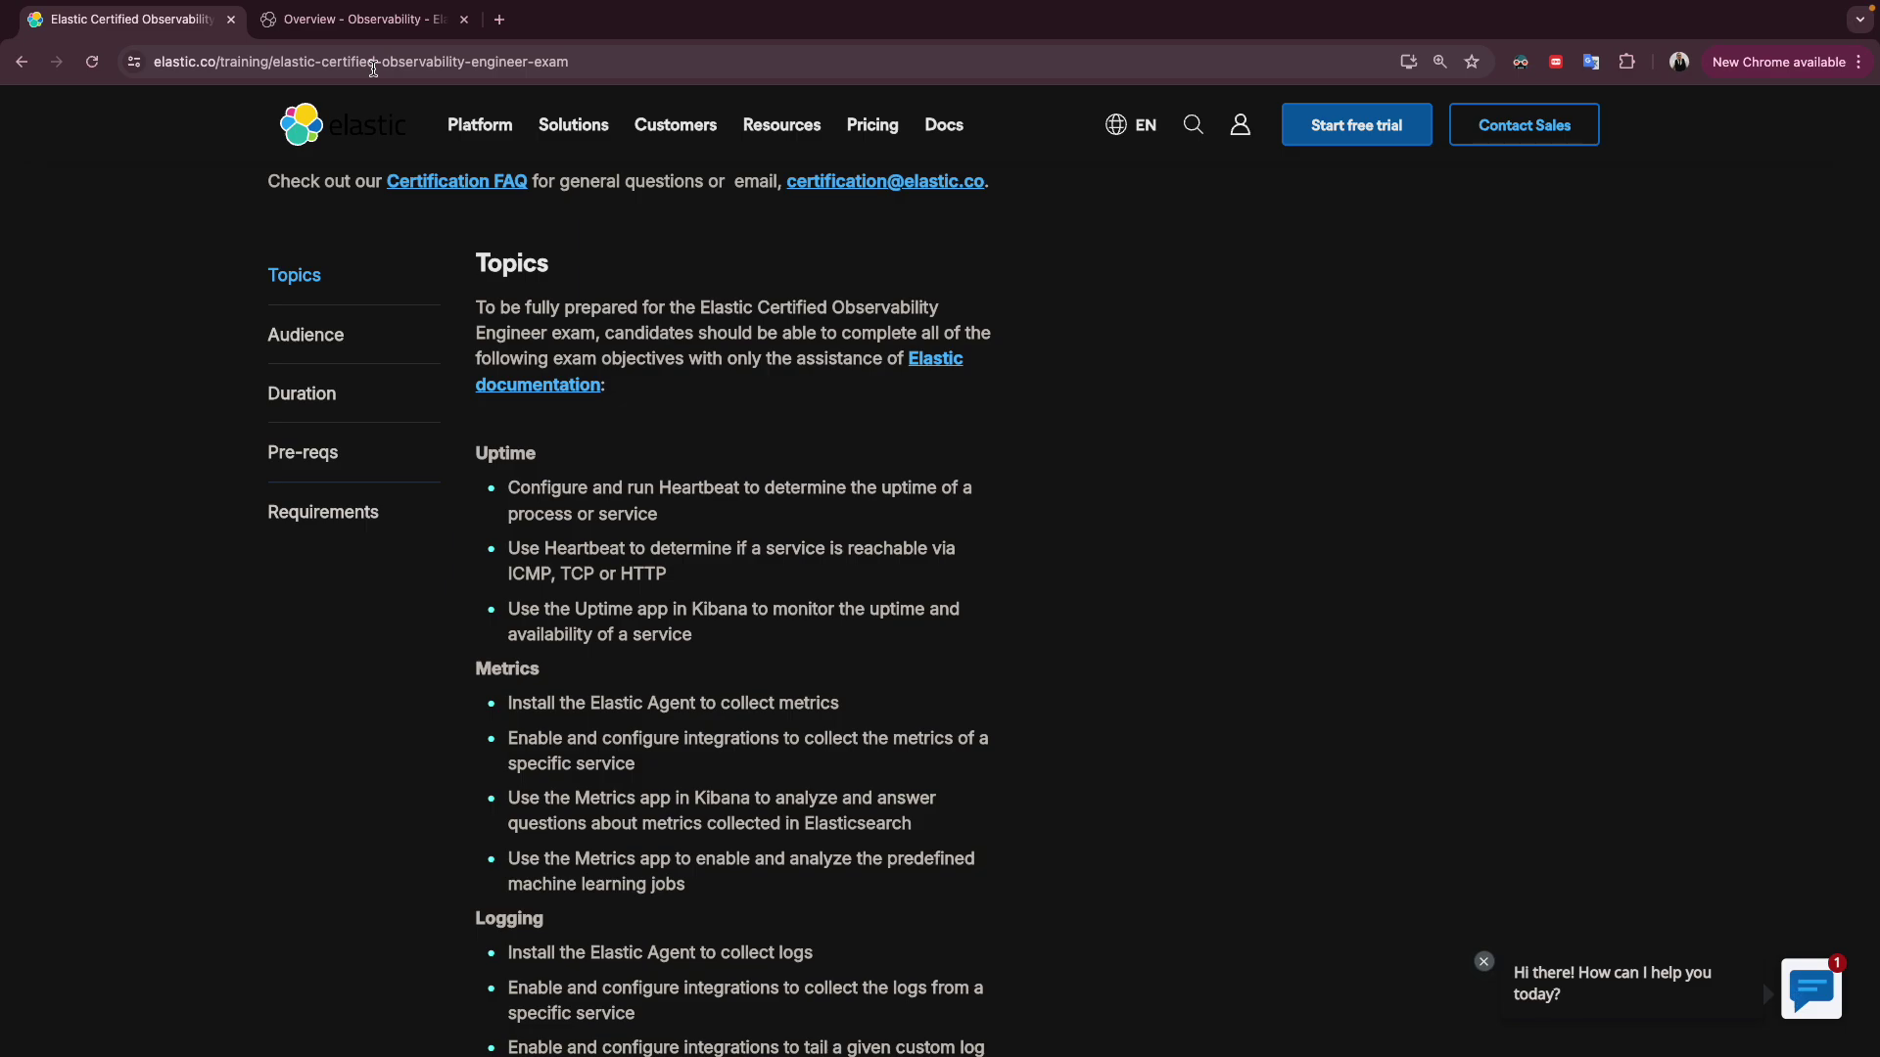
Switch to Kibana's Observability overview and open the Uptime Monitors page
click(373, 21)
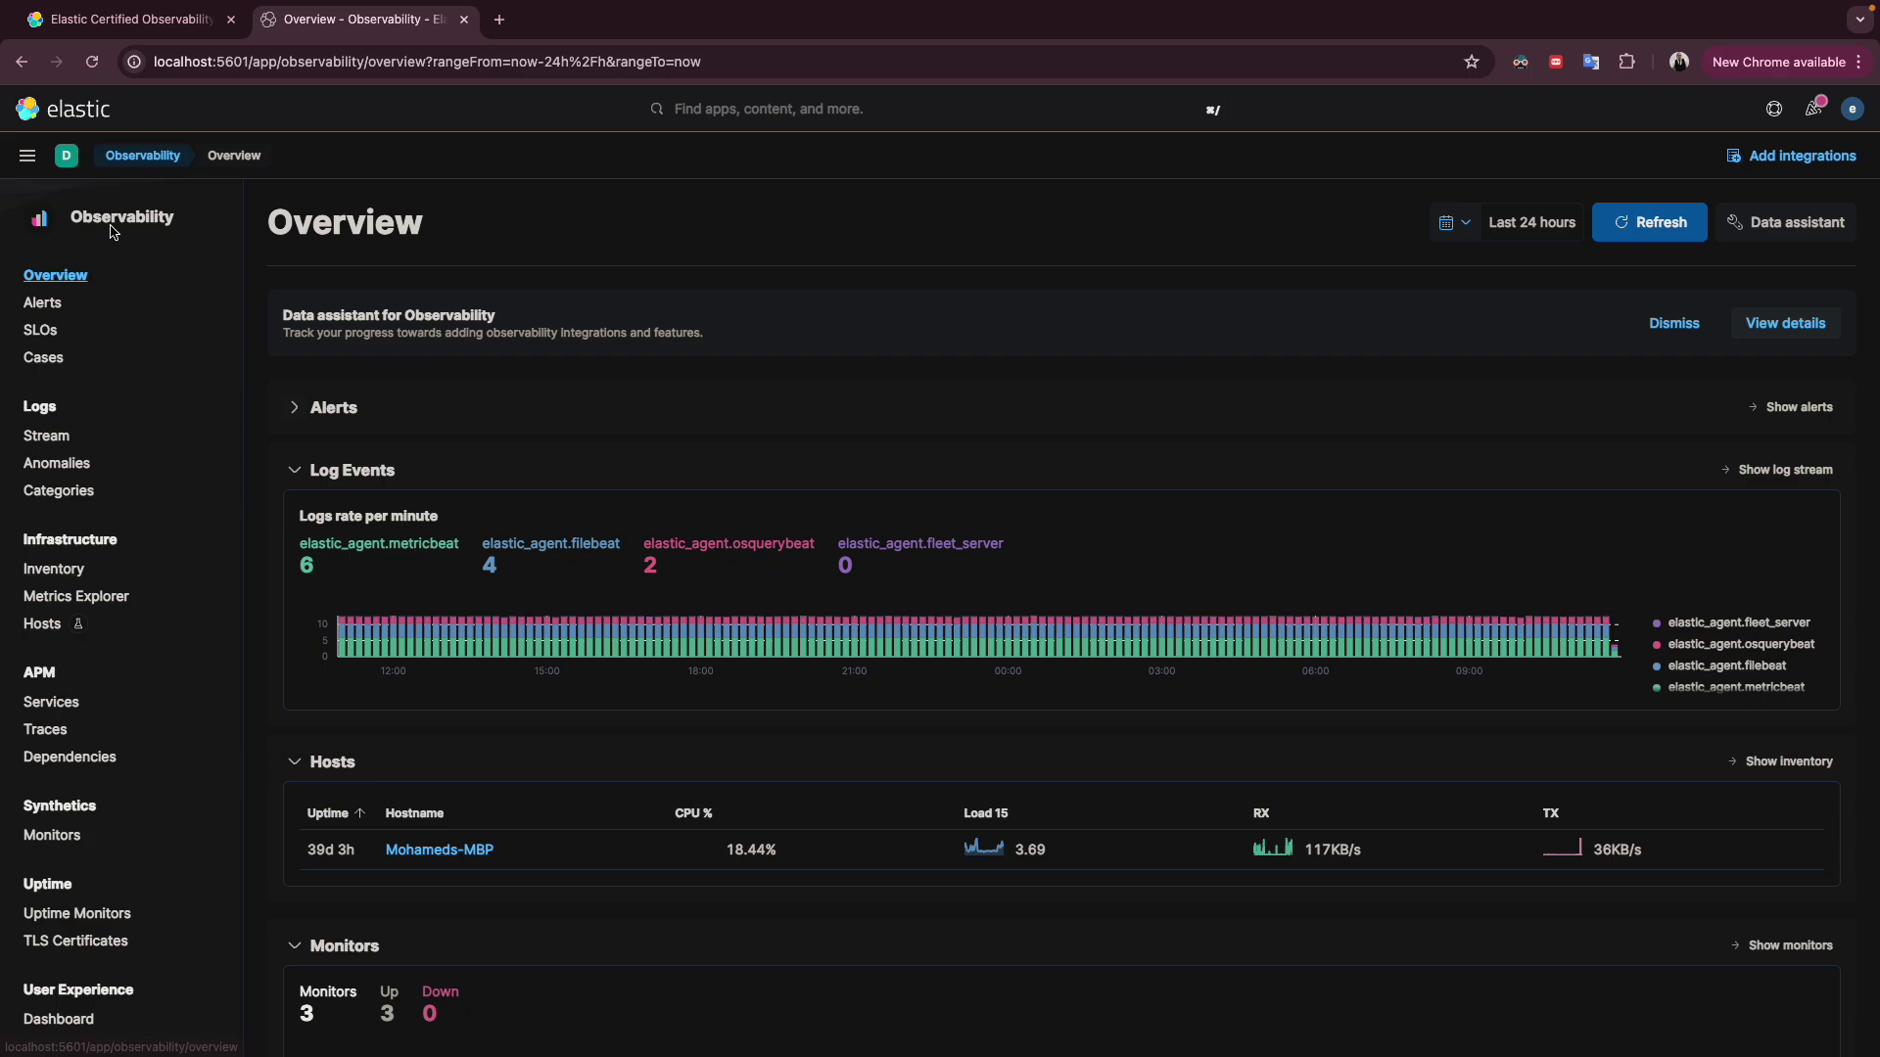
scroll(60, 828, down, 1)
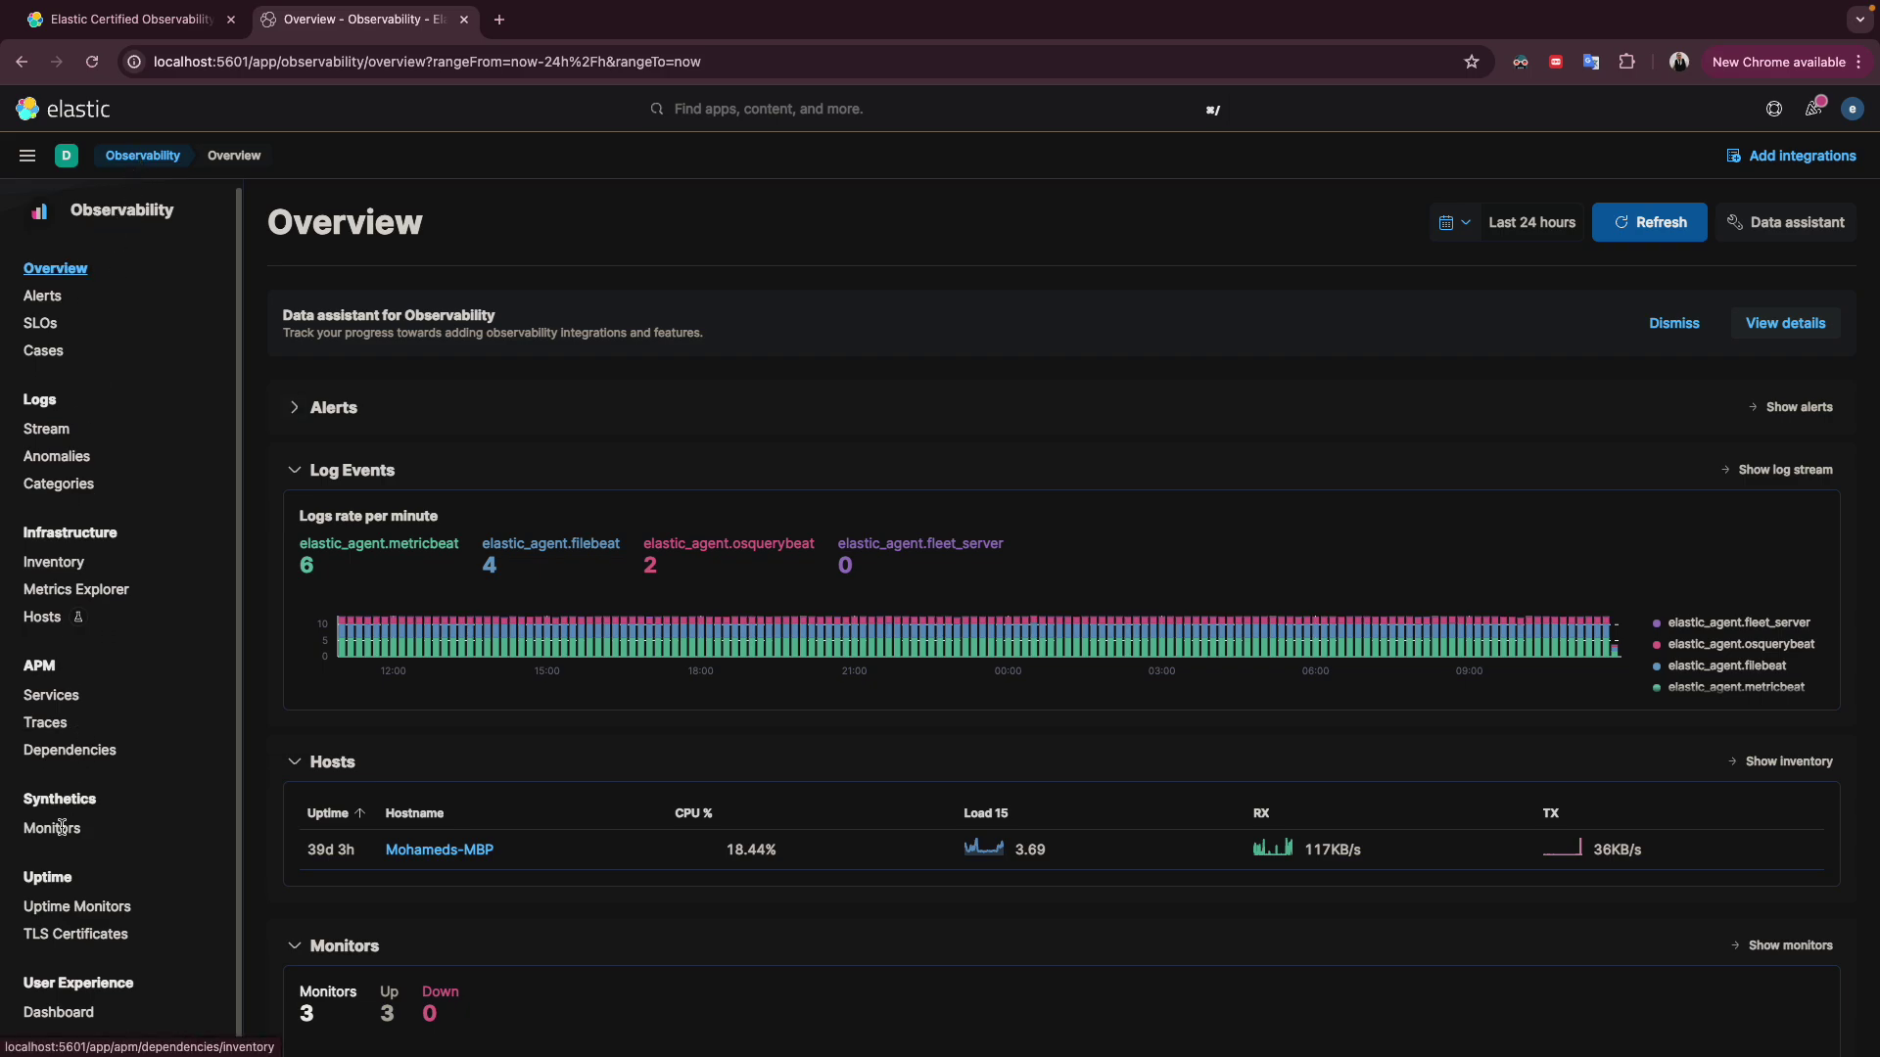
click(70, 910)
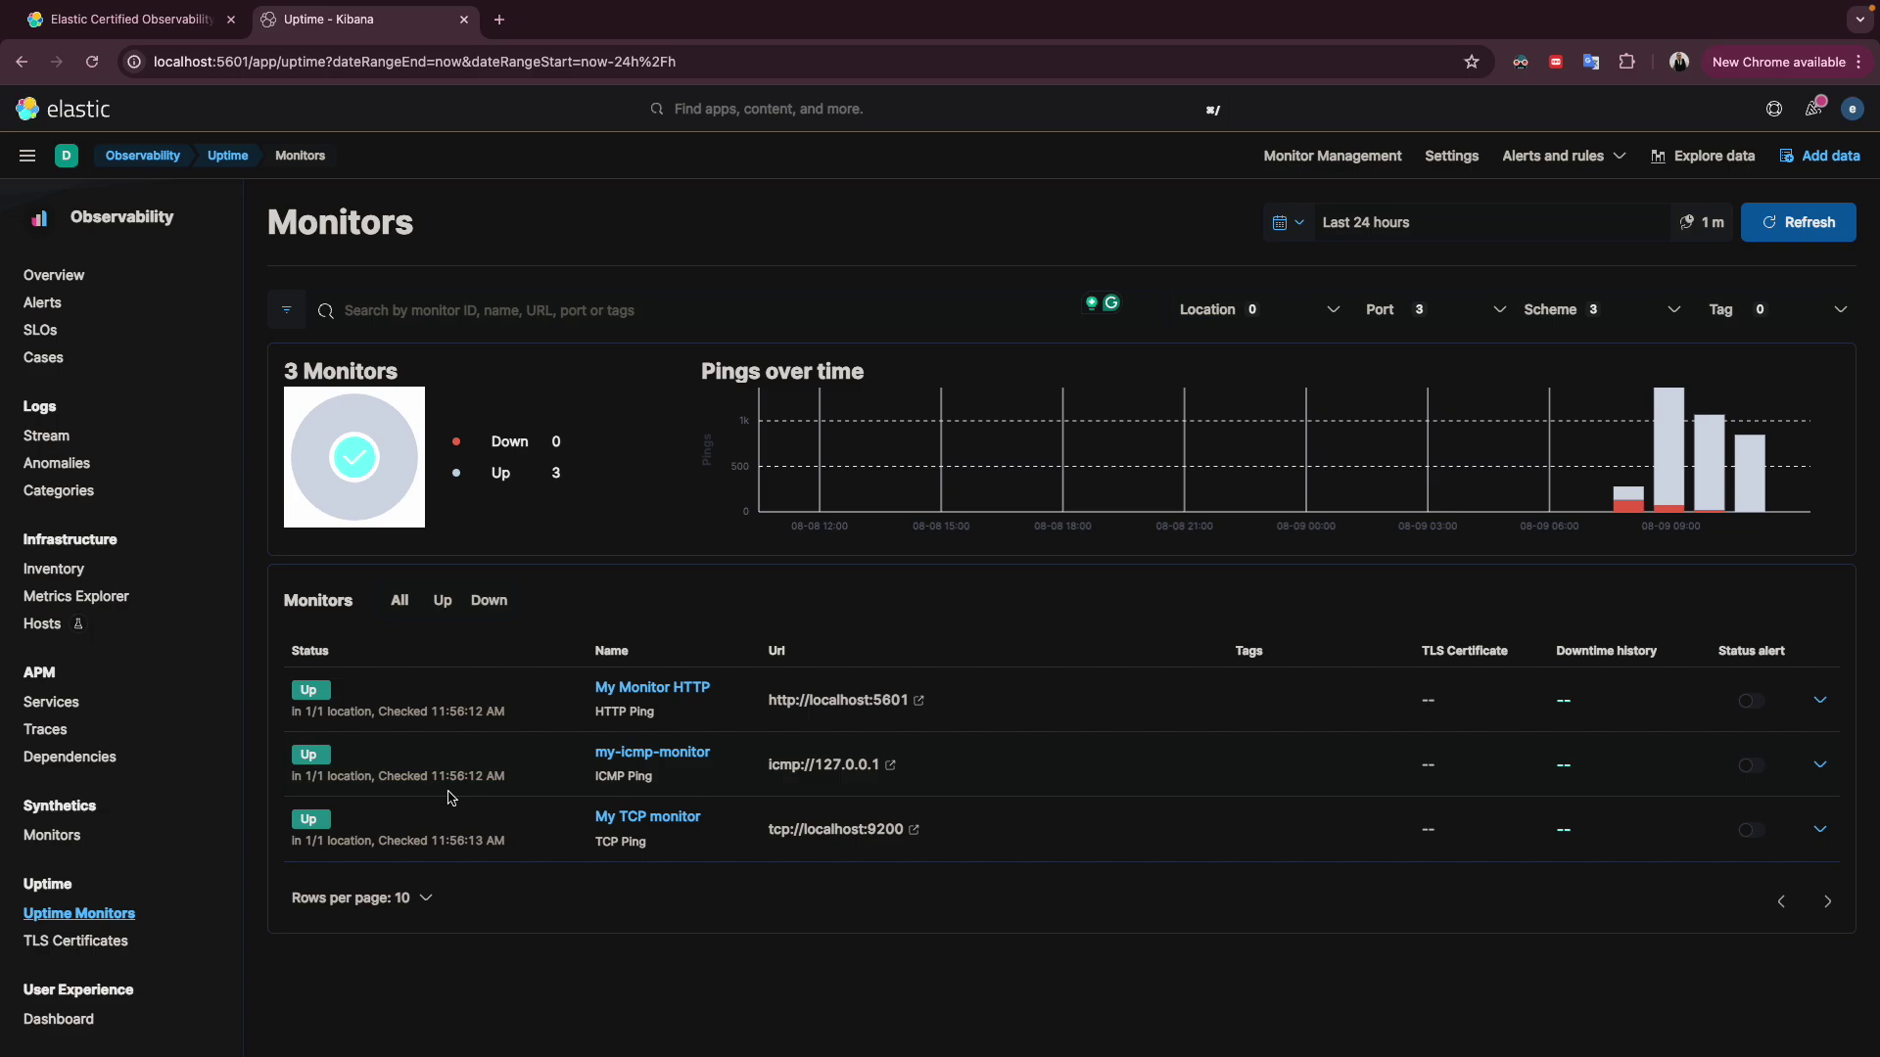
Check the Location filter options, view the details page of My Monitor HTTP, and return to the monitors list
click(1239, 319)
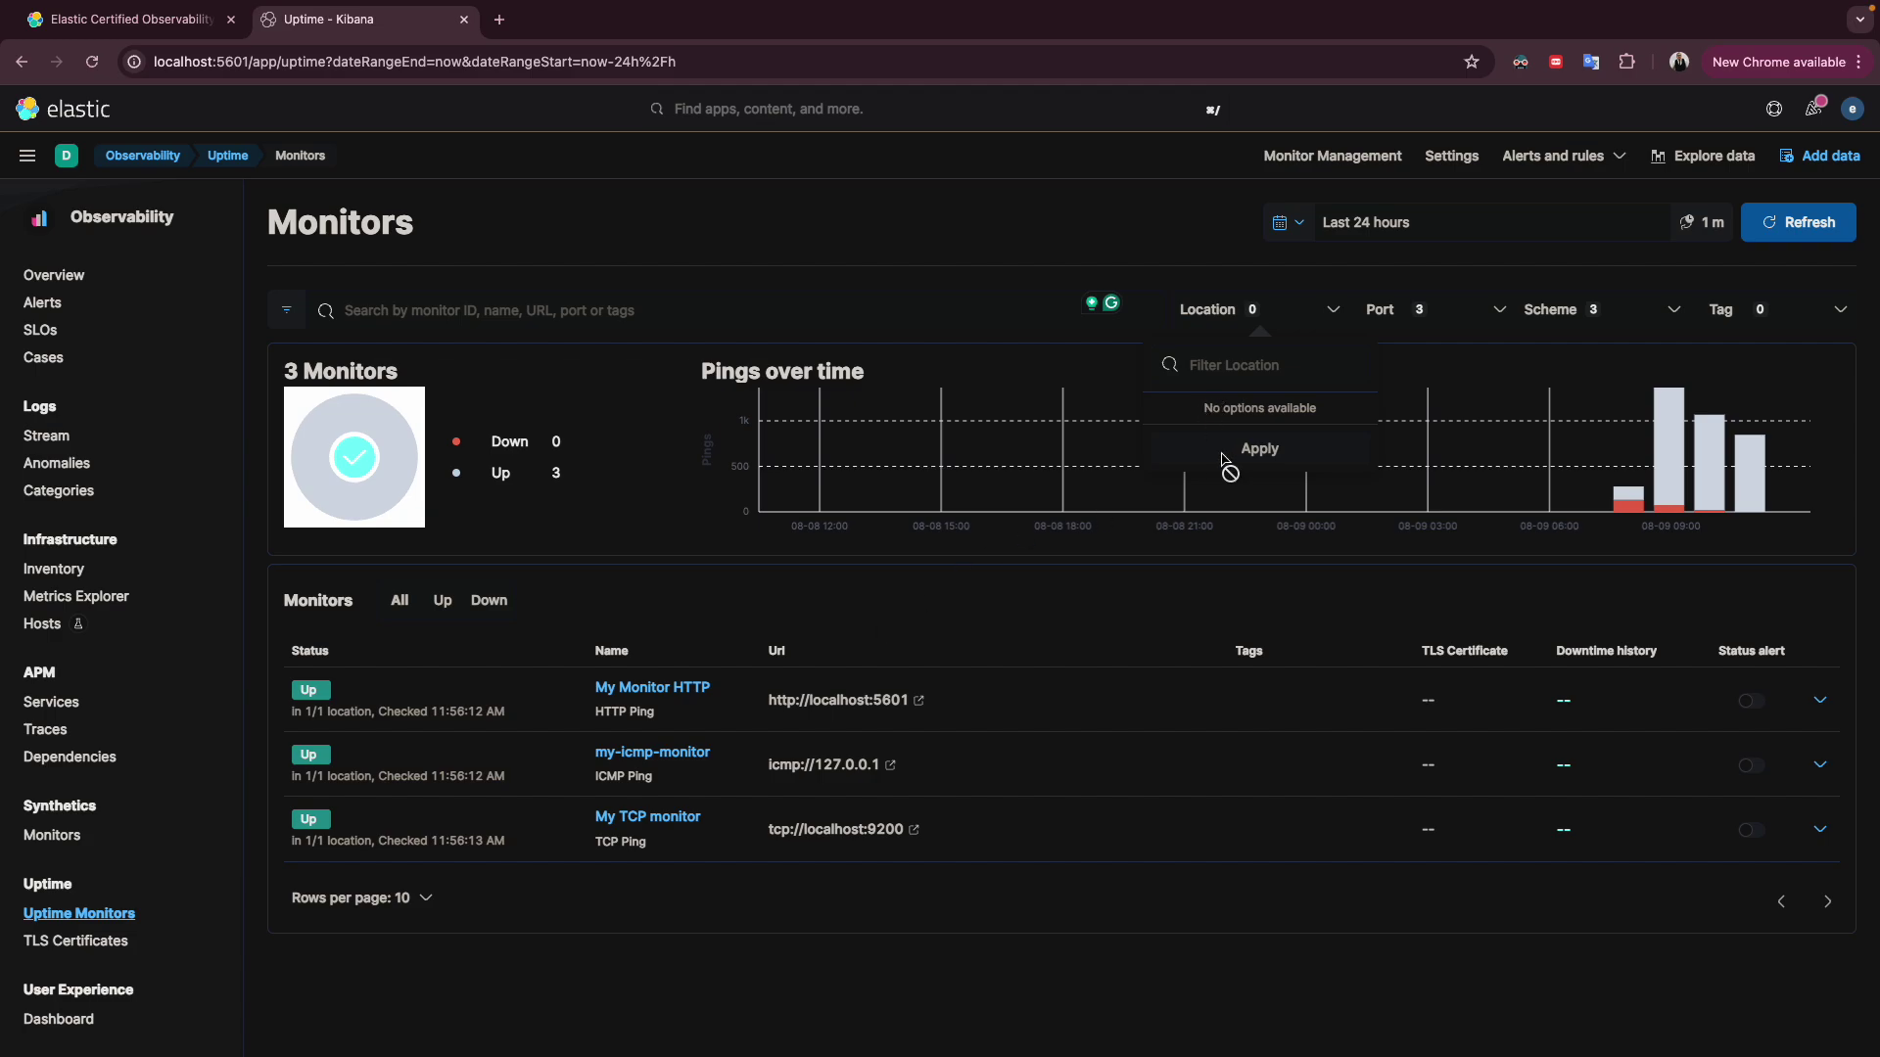
click(658, 697)
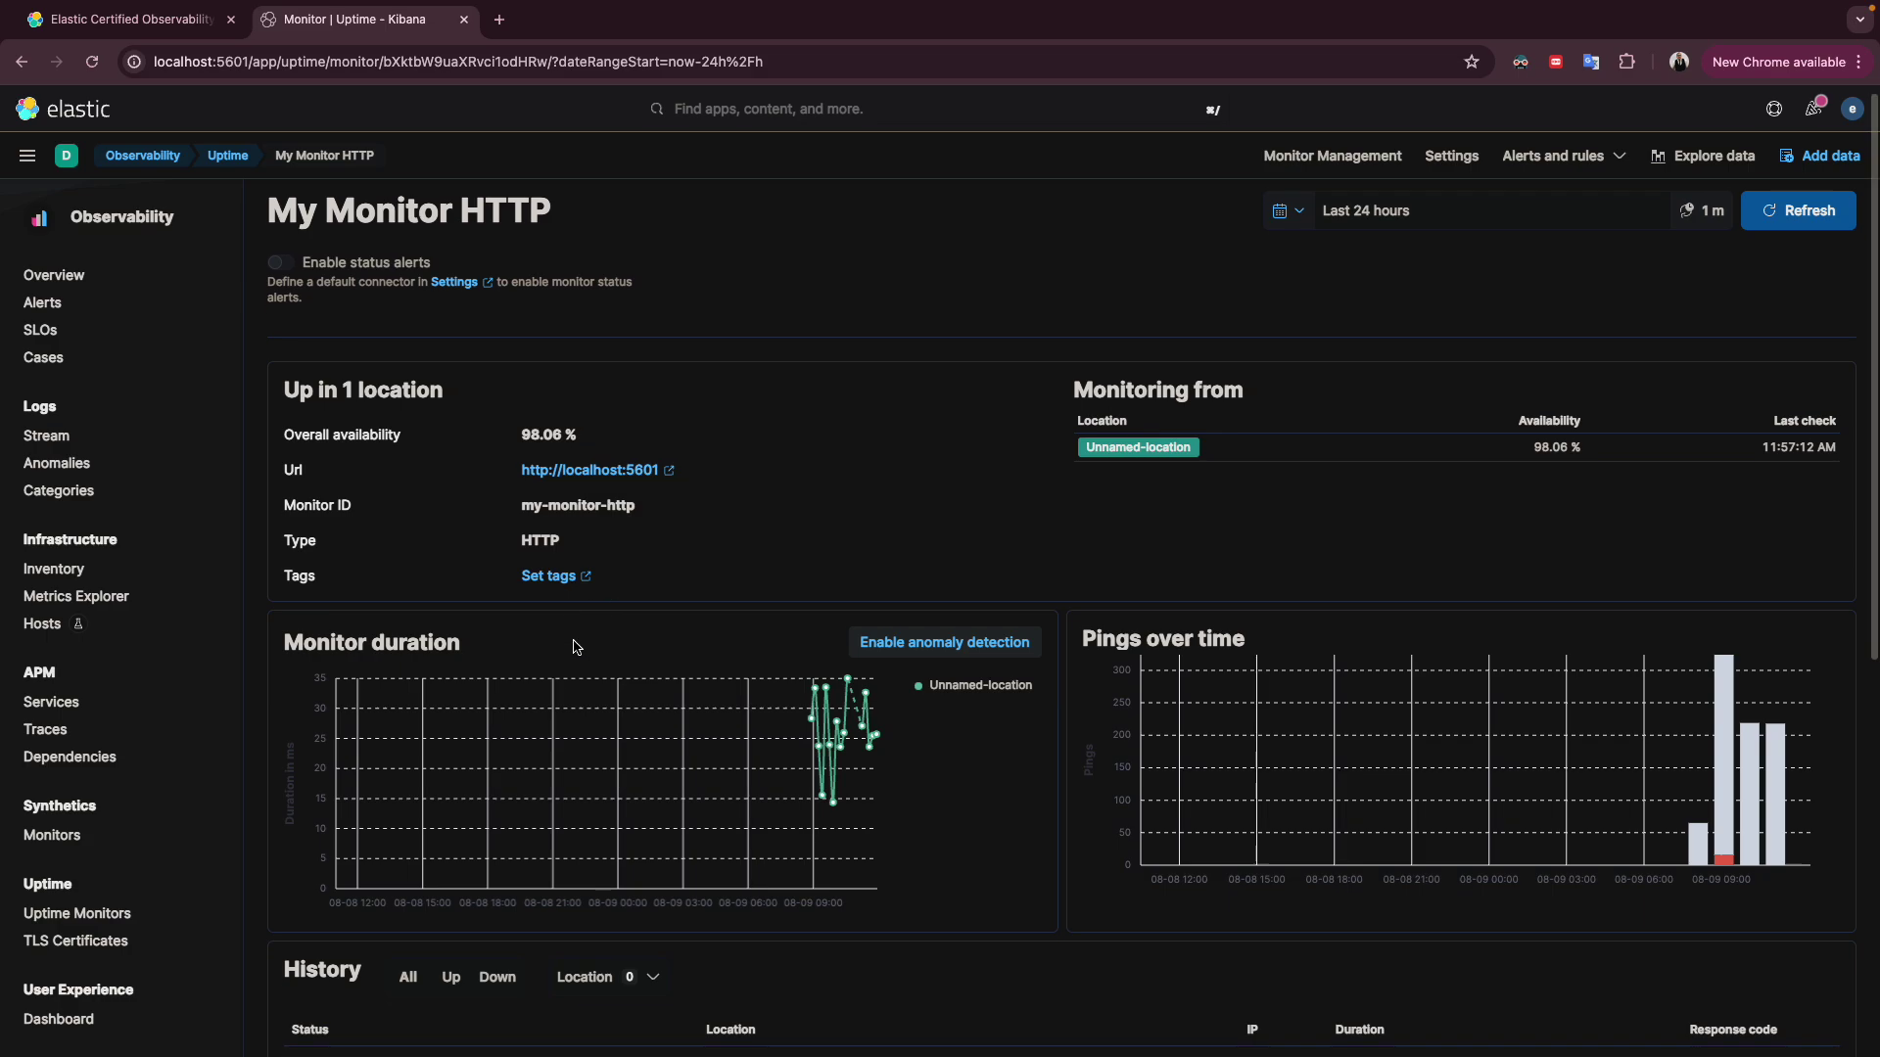
scroll(574, 647, down, 5)
scroll(575, 647, up, 5)
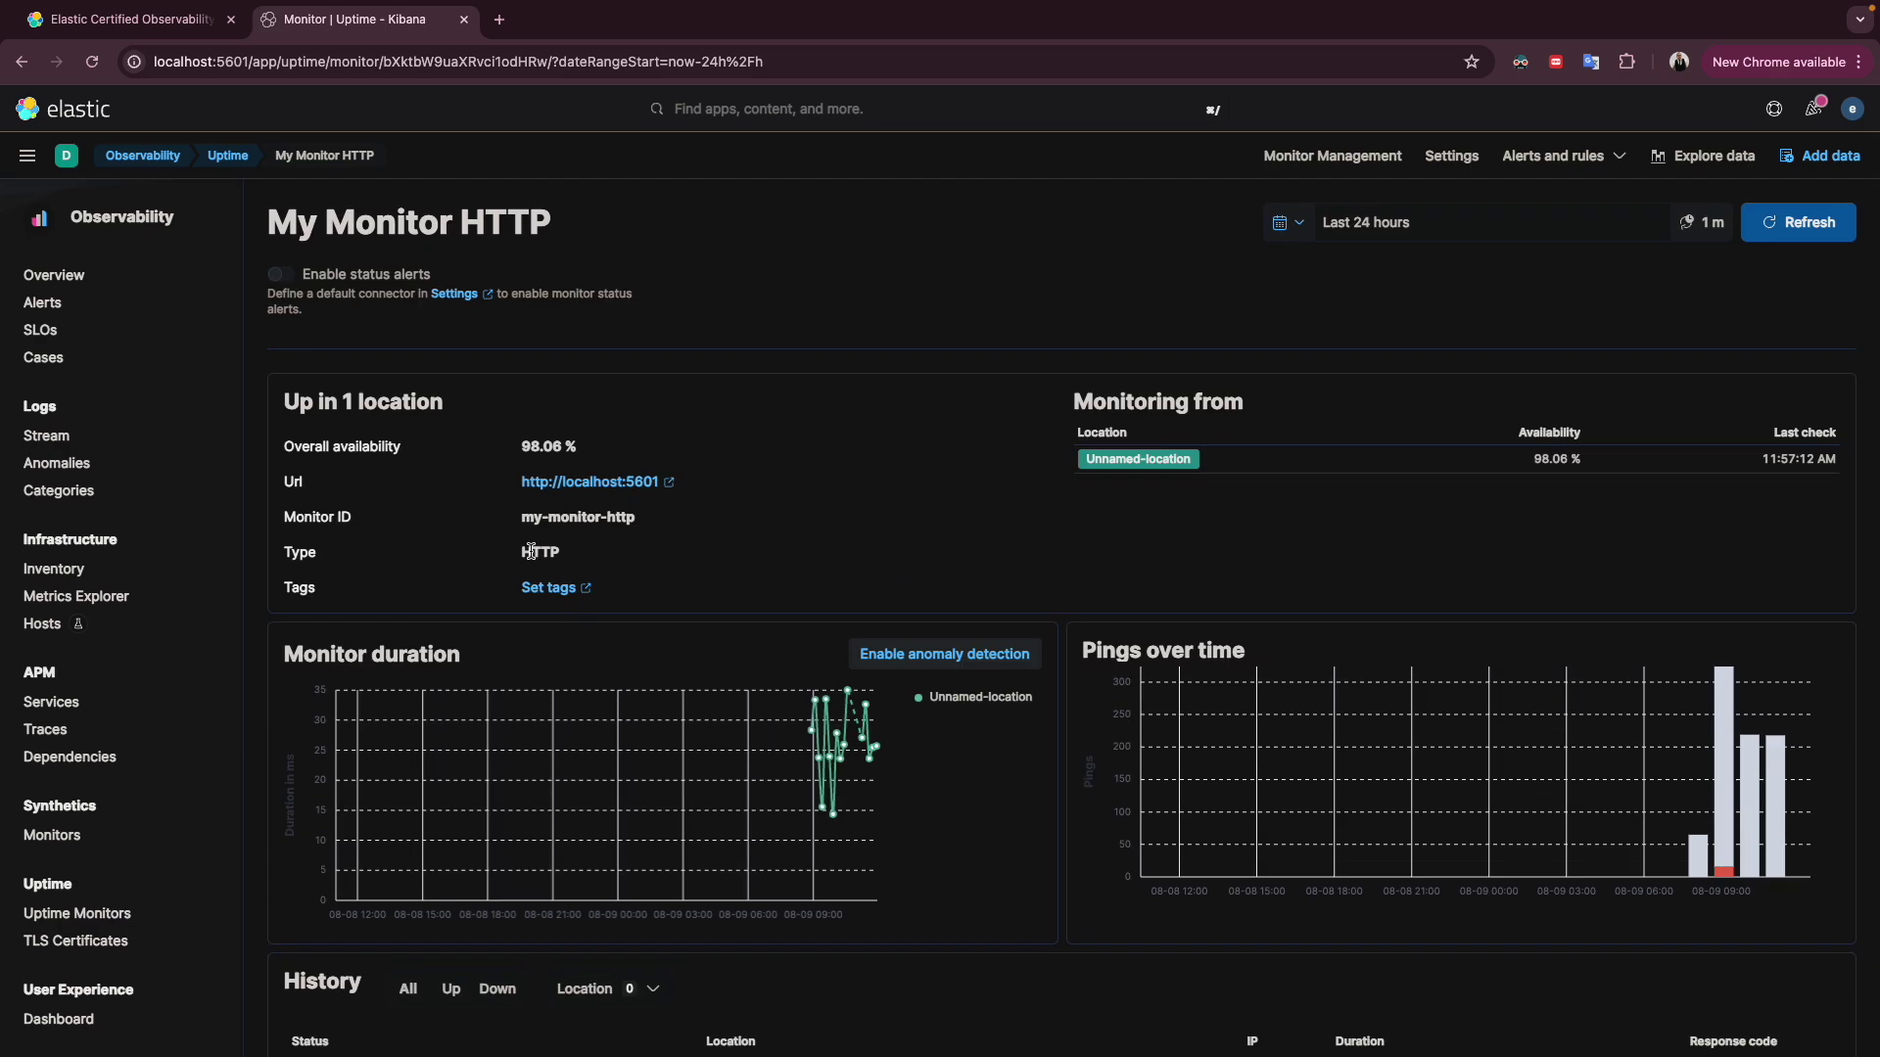
scroll(529, 551, left, 2)
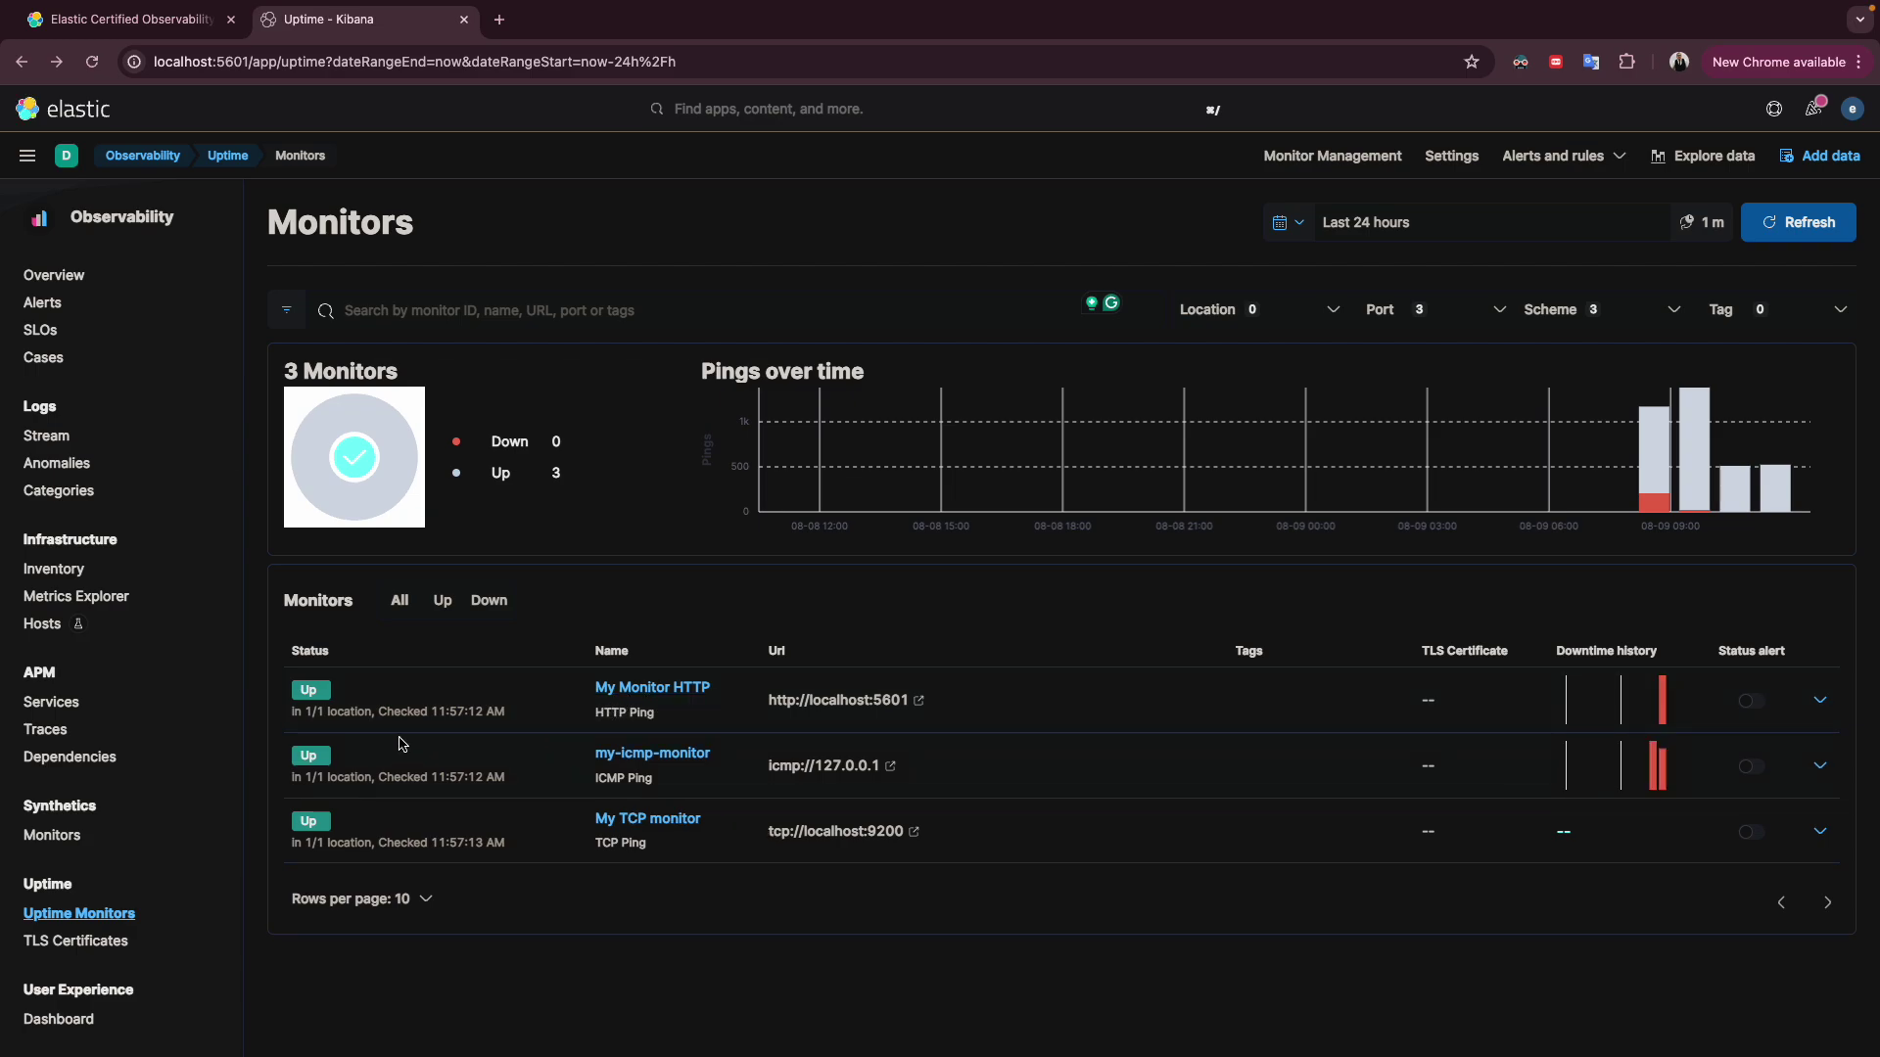
Filter the monitors by port 9200 and remove that filter after viewing the matching monitor
click(1248, 311)
click(1332, 311)
click(1422, 320)
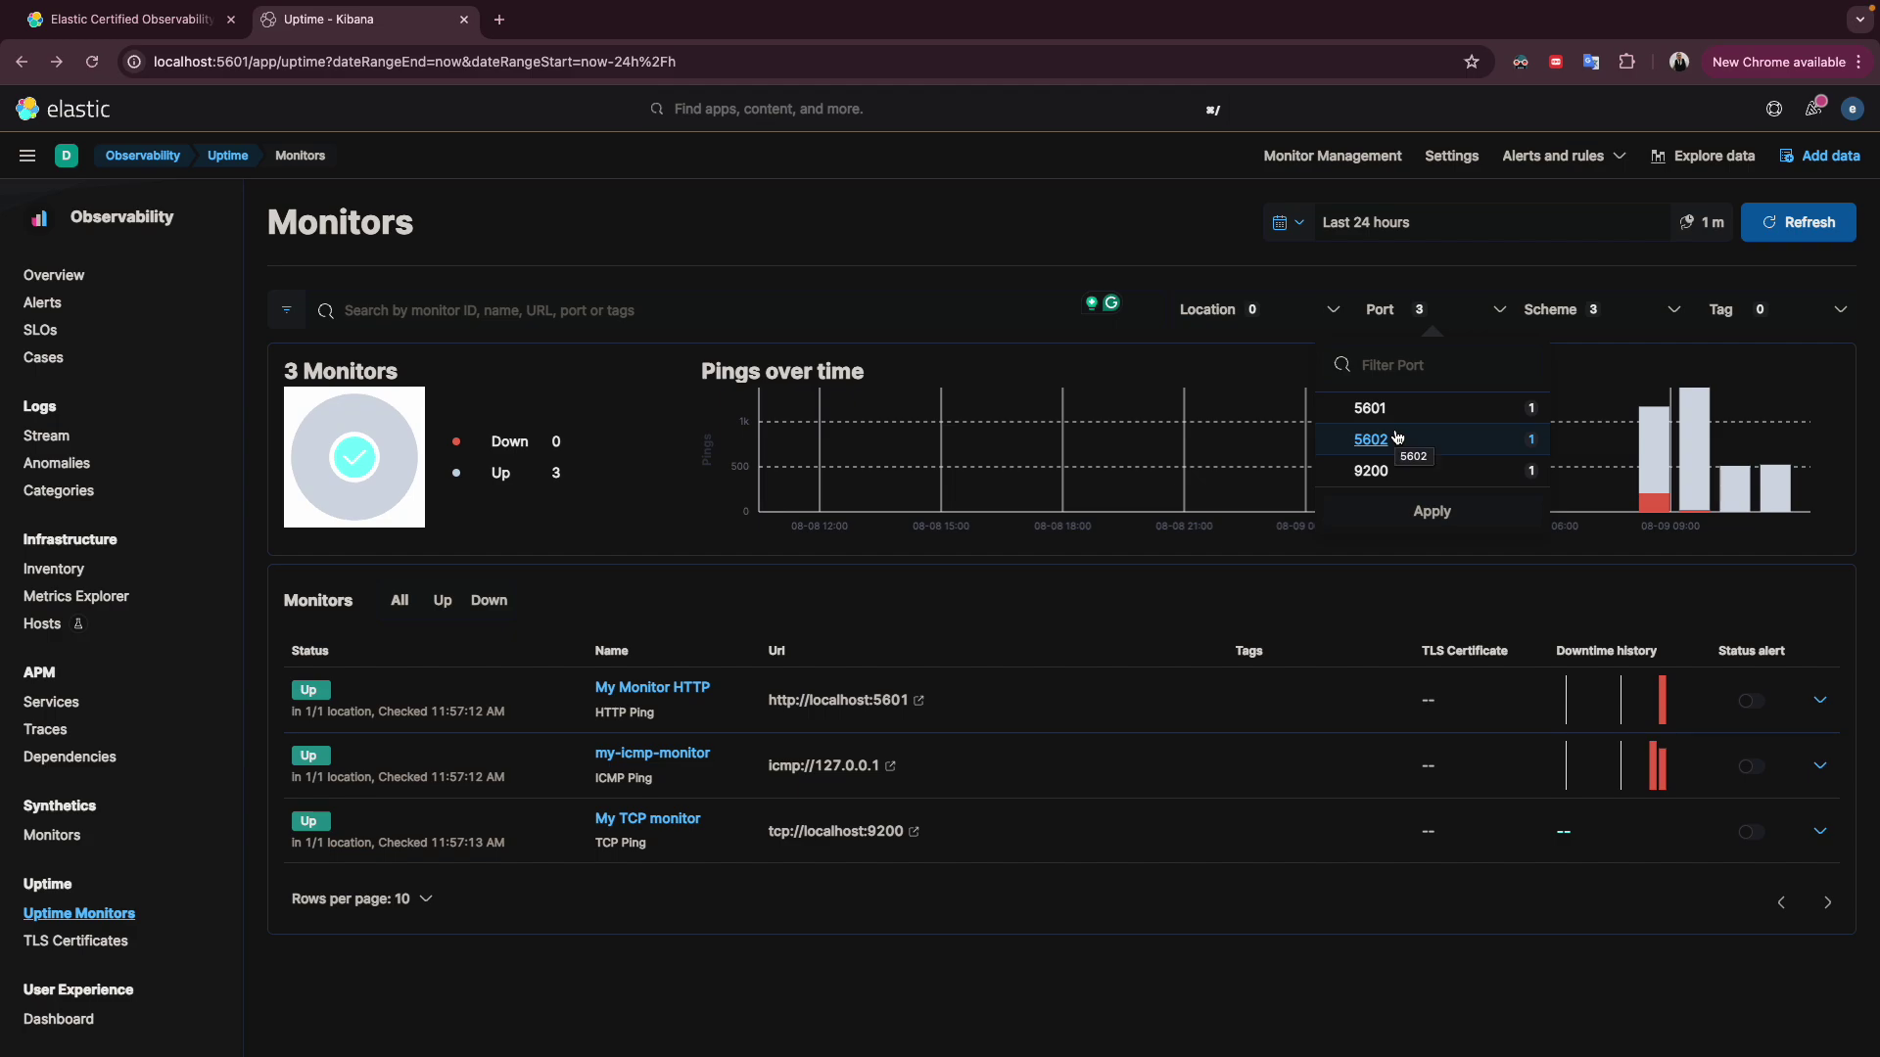
click(1365, 486)
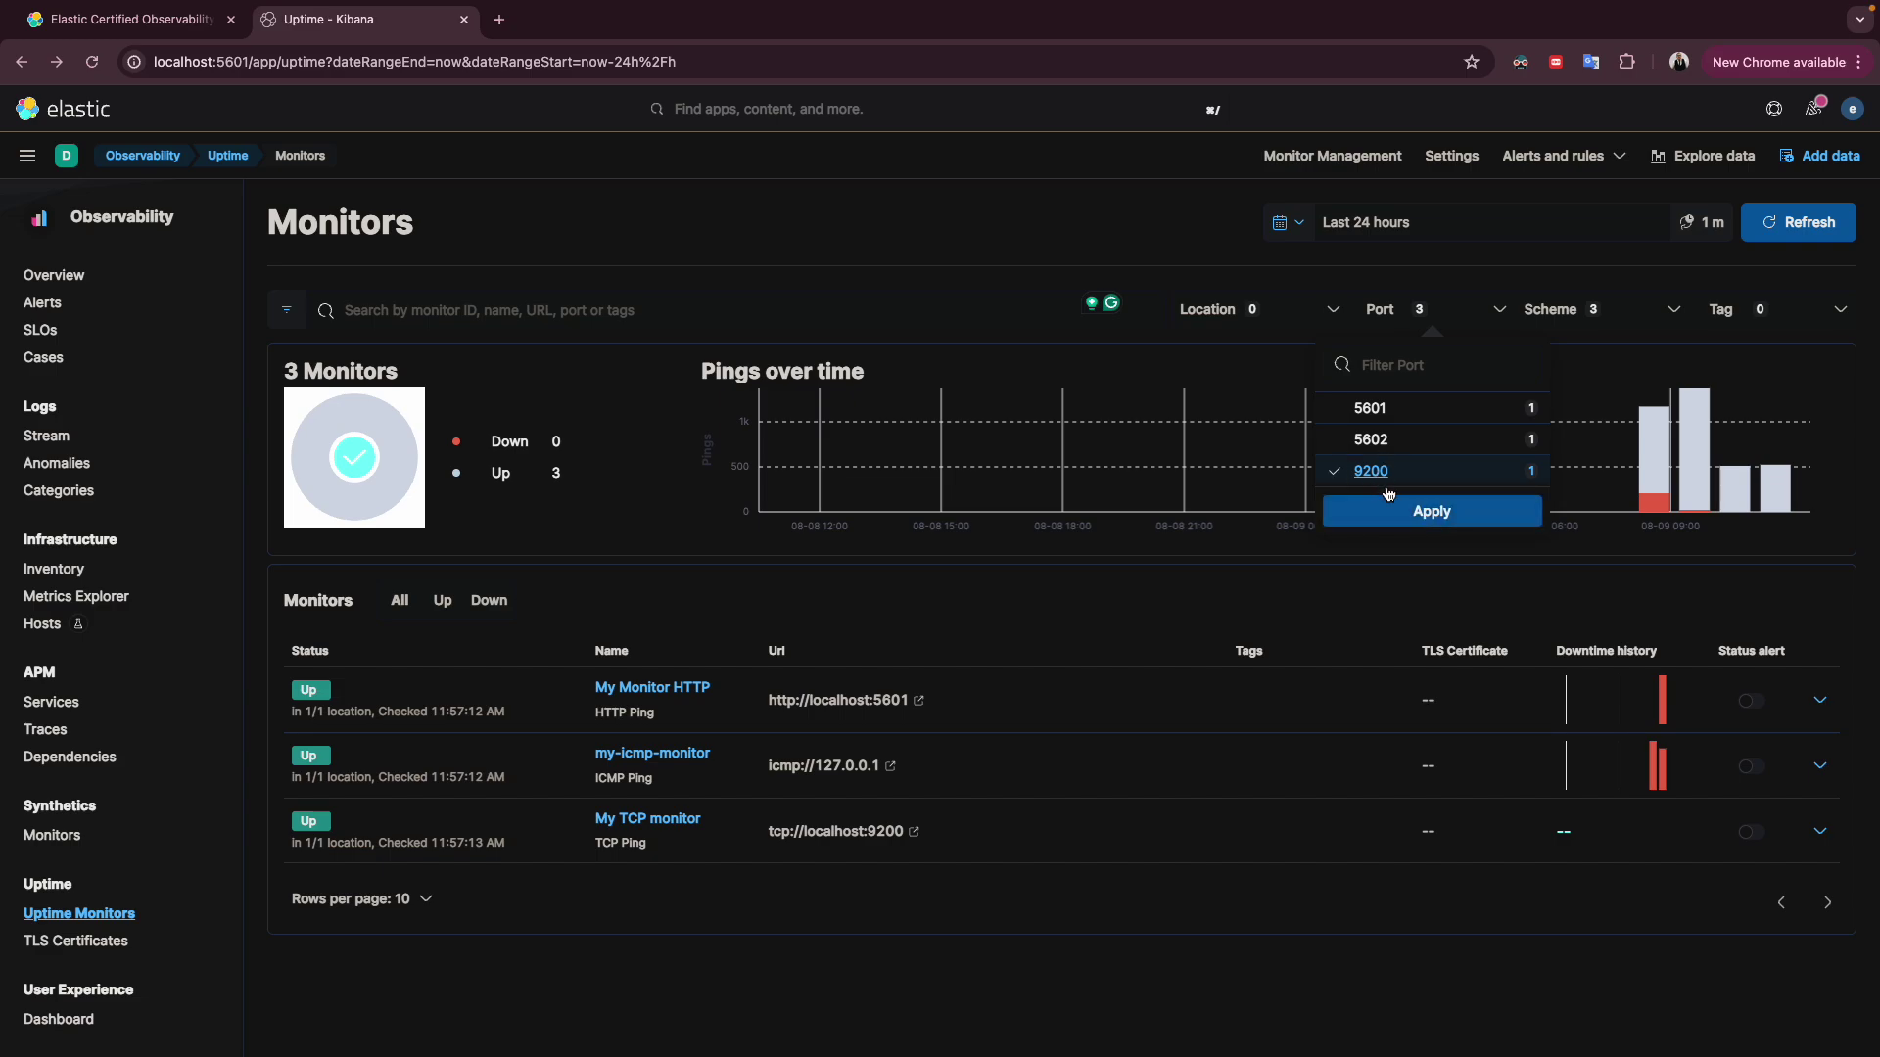
click(1406, 520)
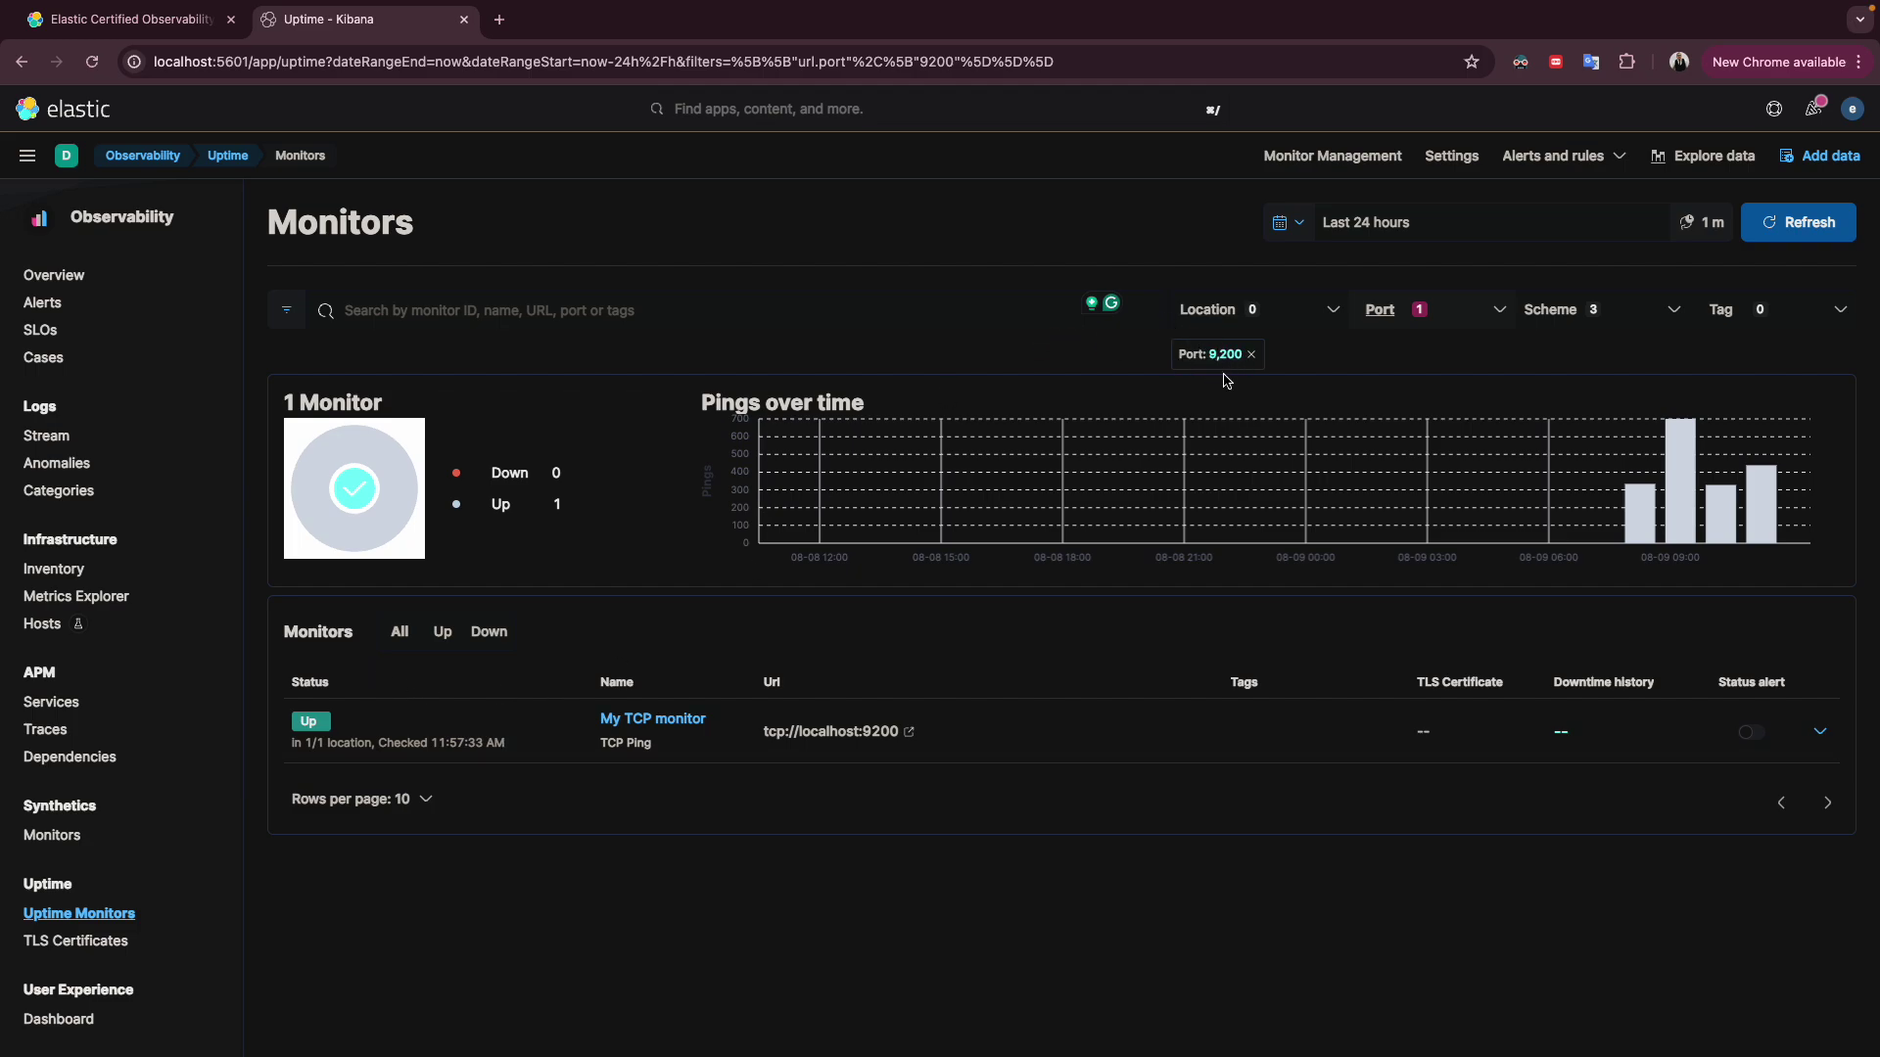
click(1251, 354)
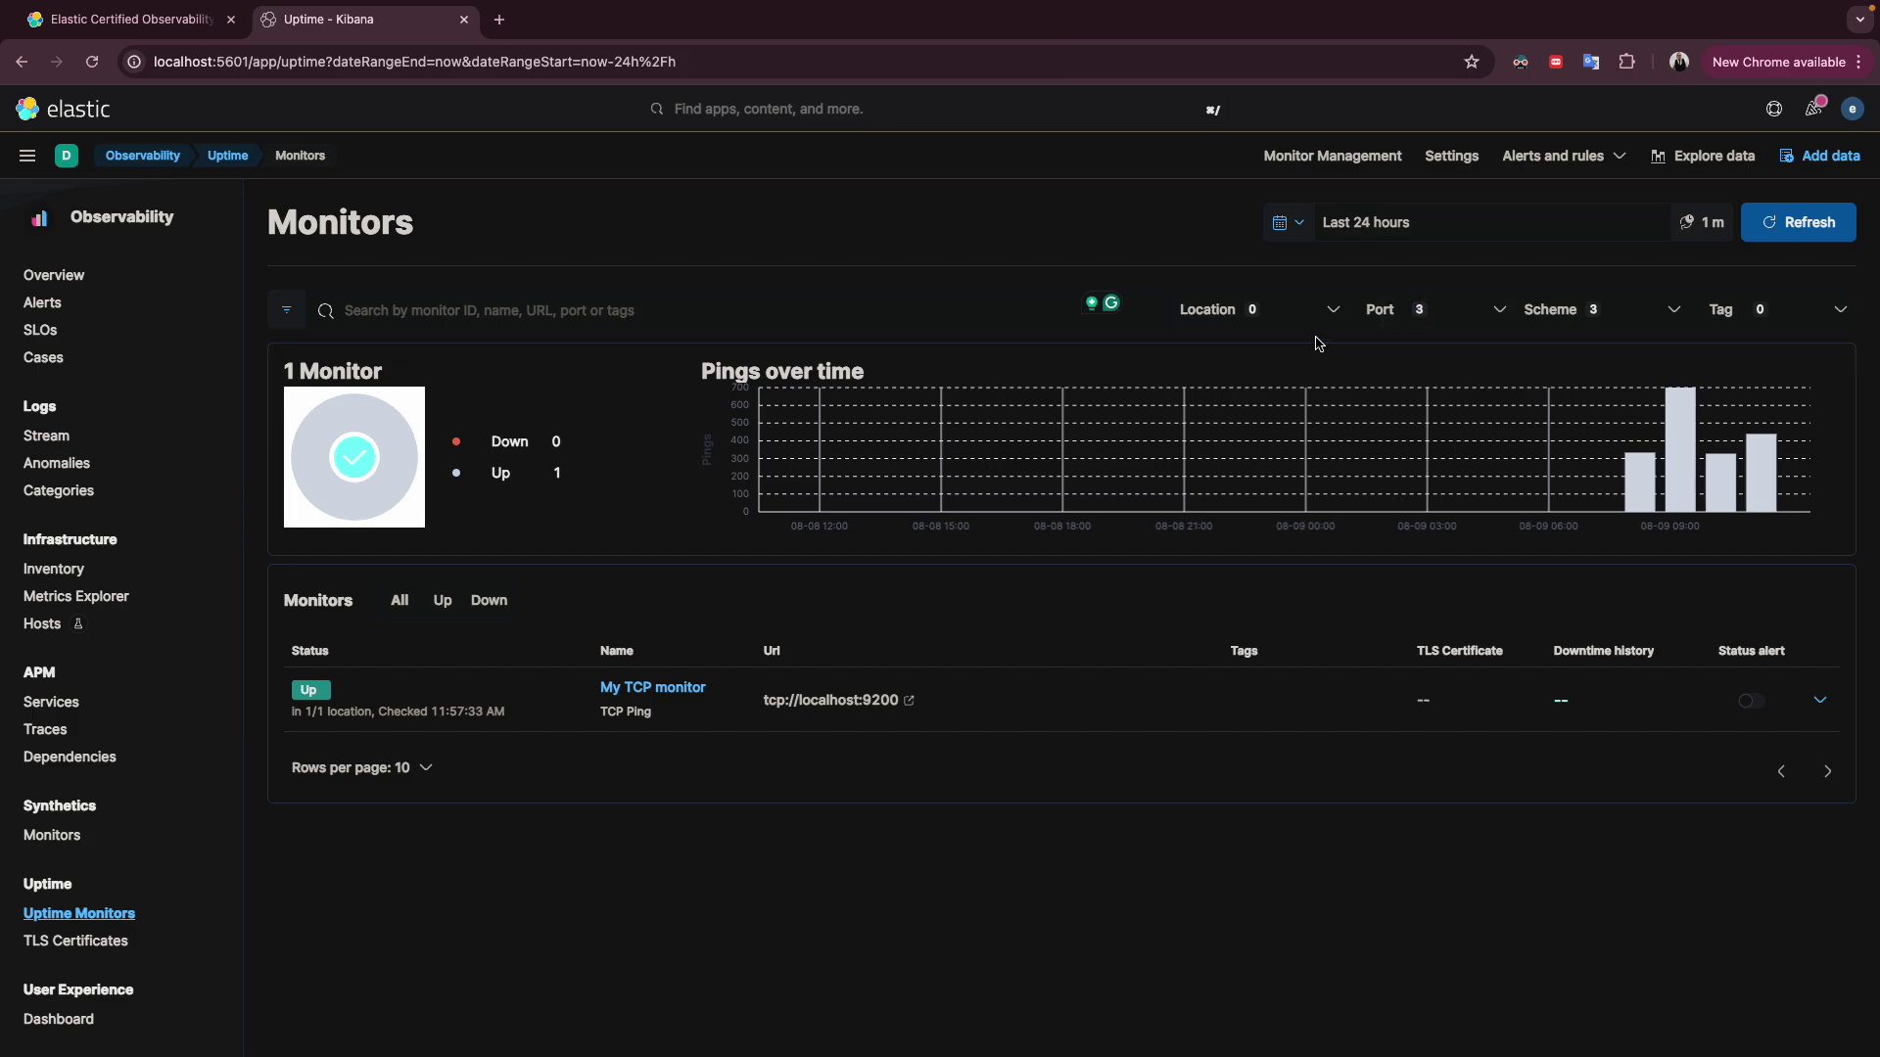
Filter the monitors by the tcp scheme and remove that filter after viewing the matching monitor
click(1543, 330)
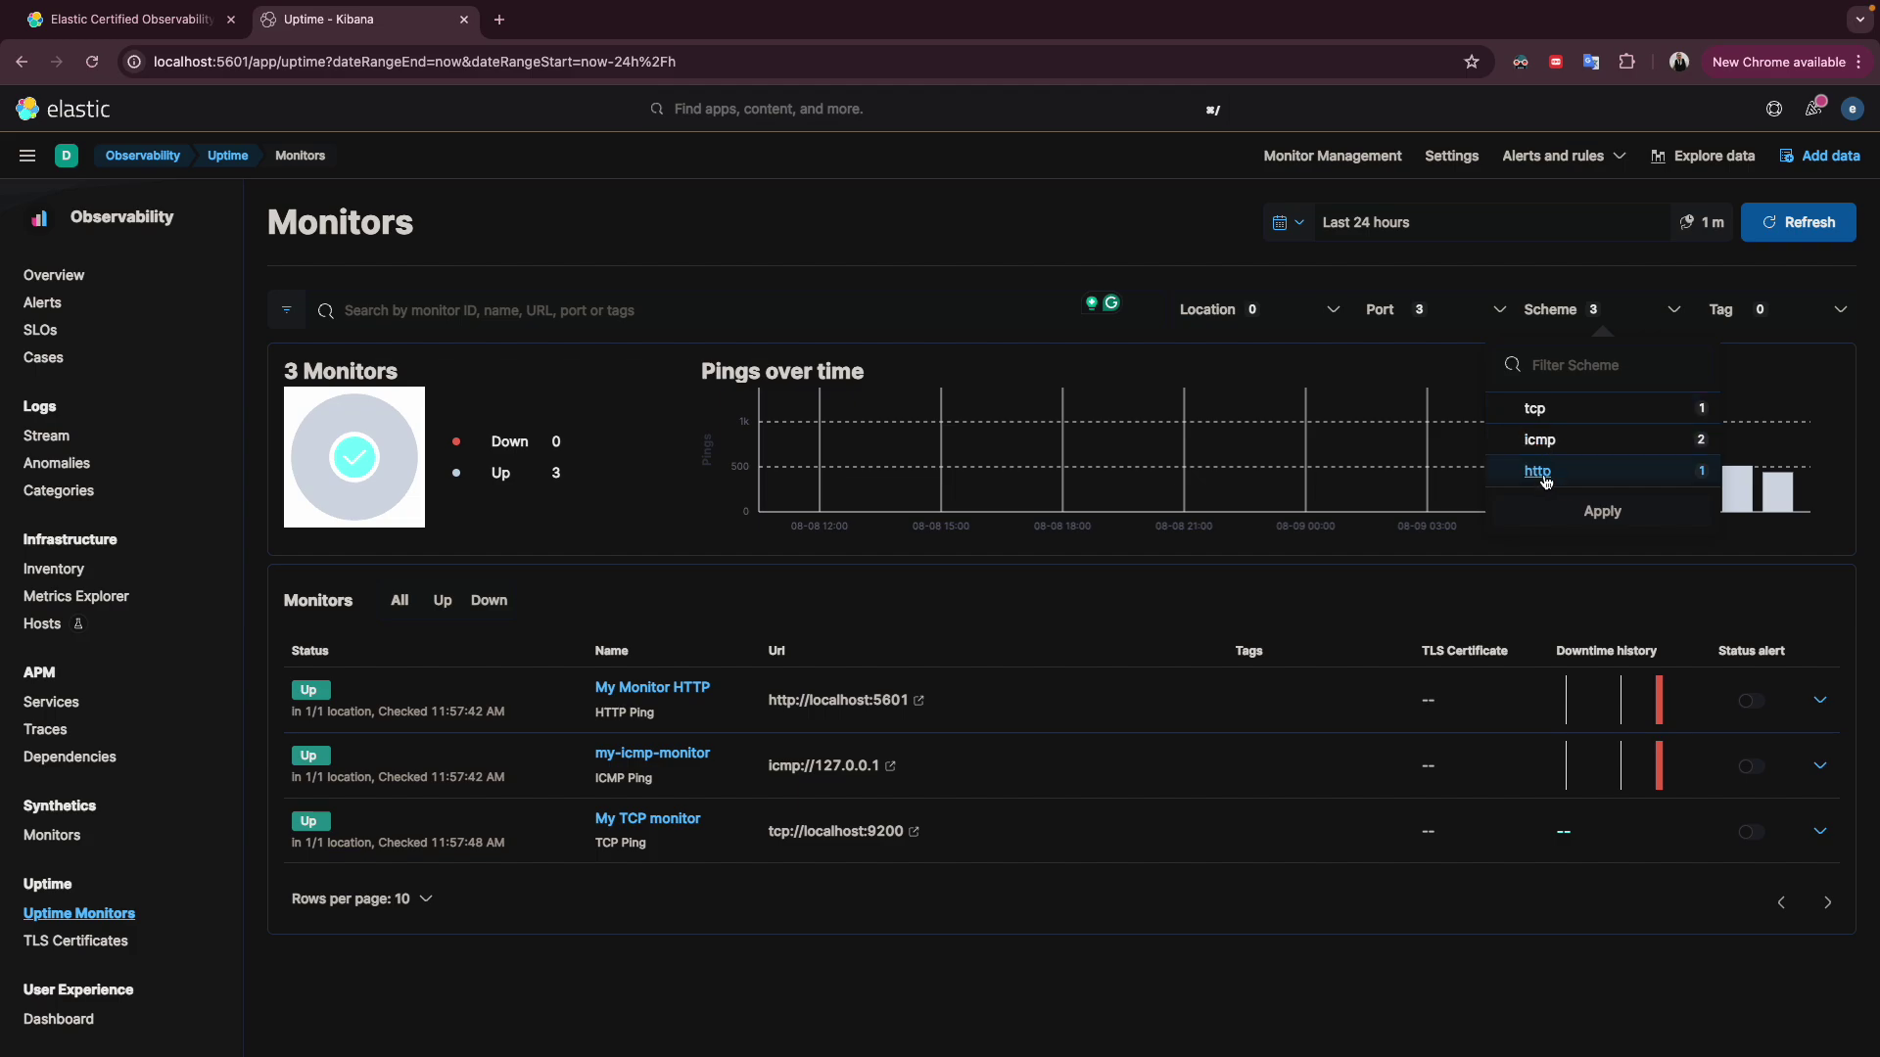
click(1539, 411)
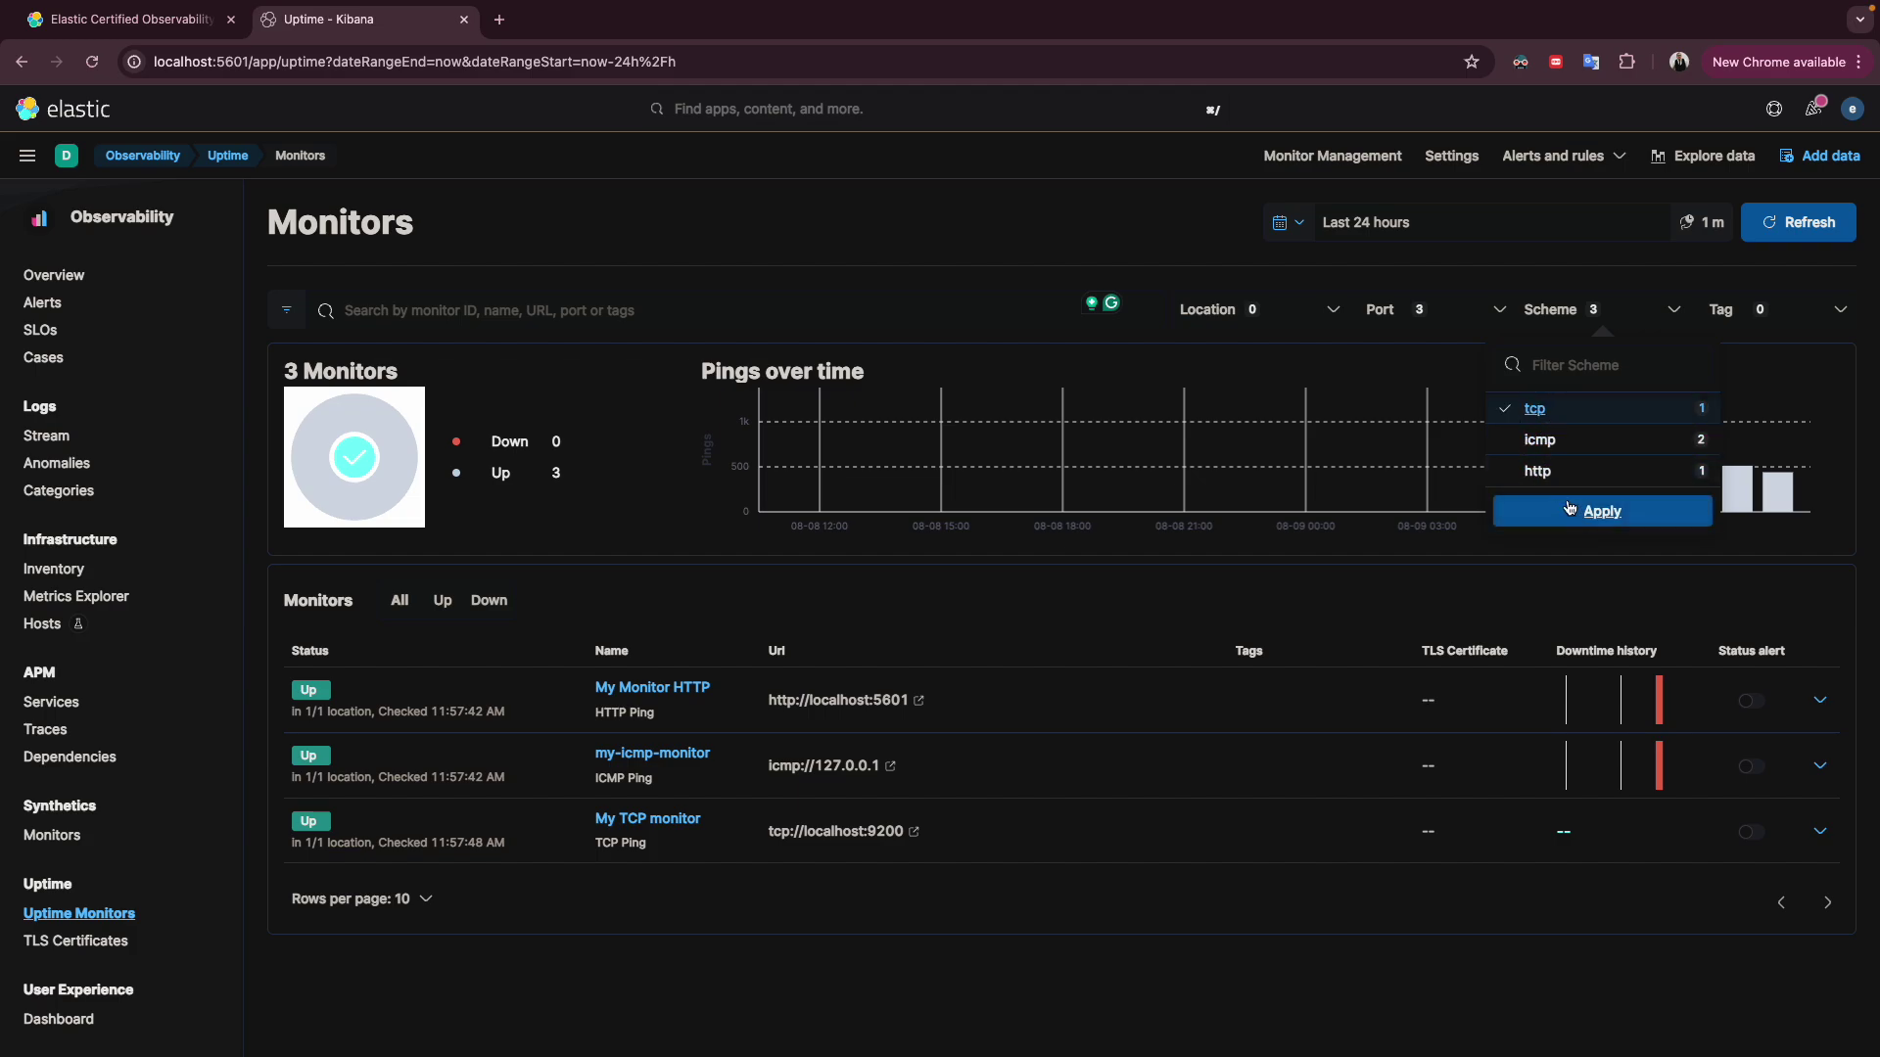
click(1570, 508)
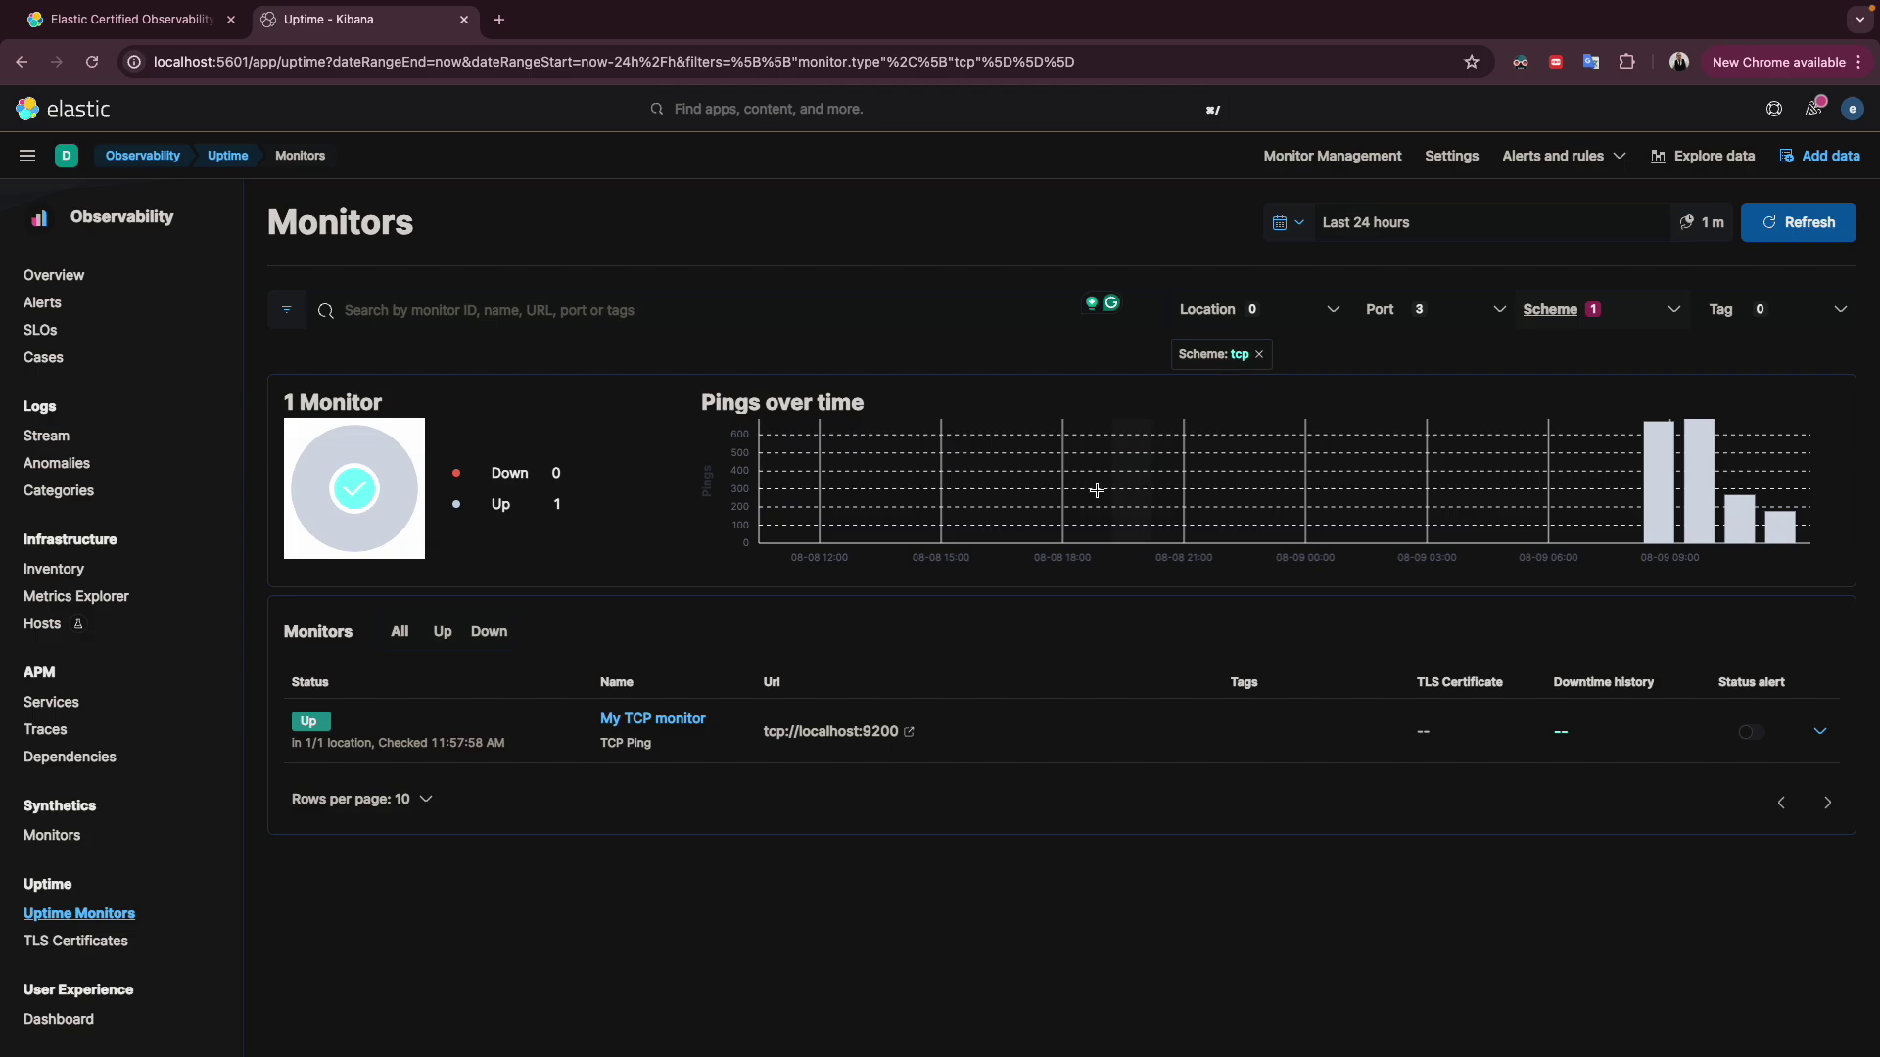
click(1251, 355)
click(1675, 314)
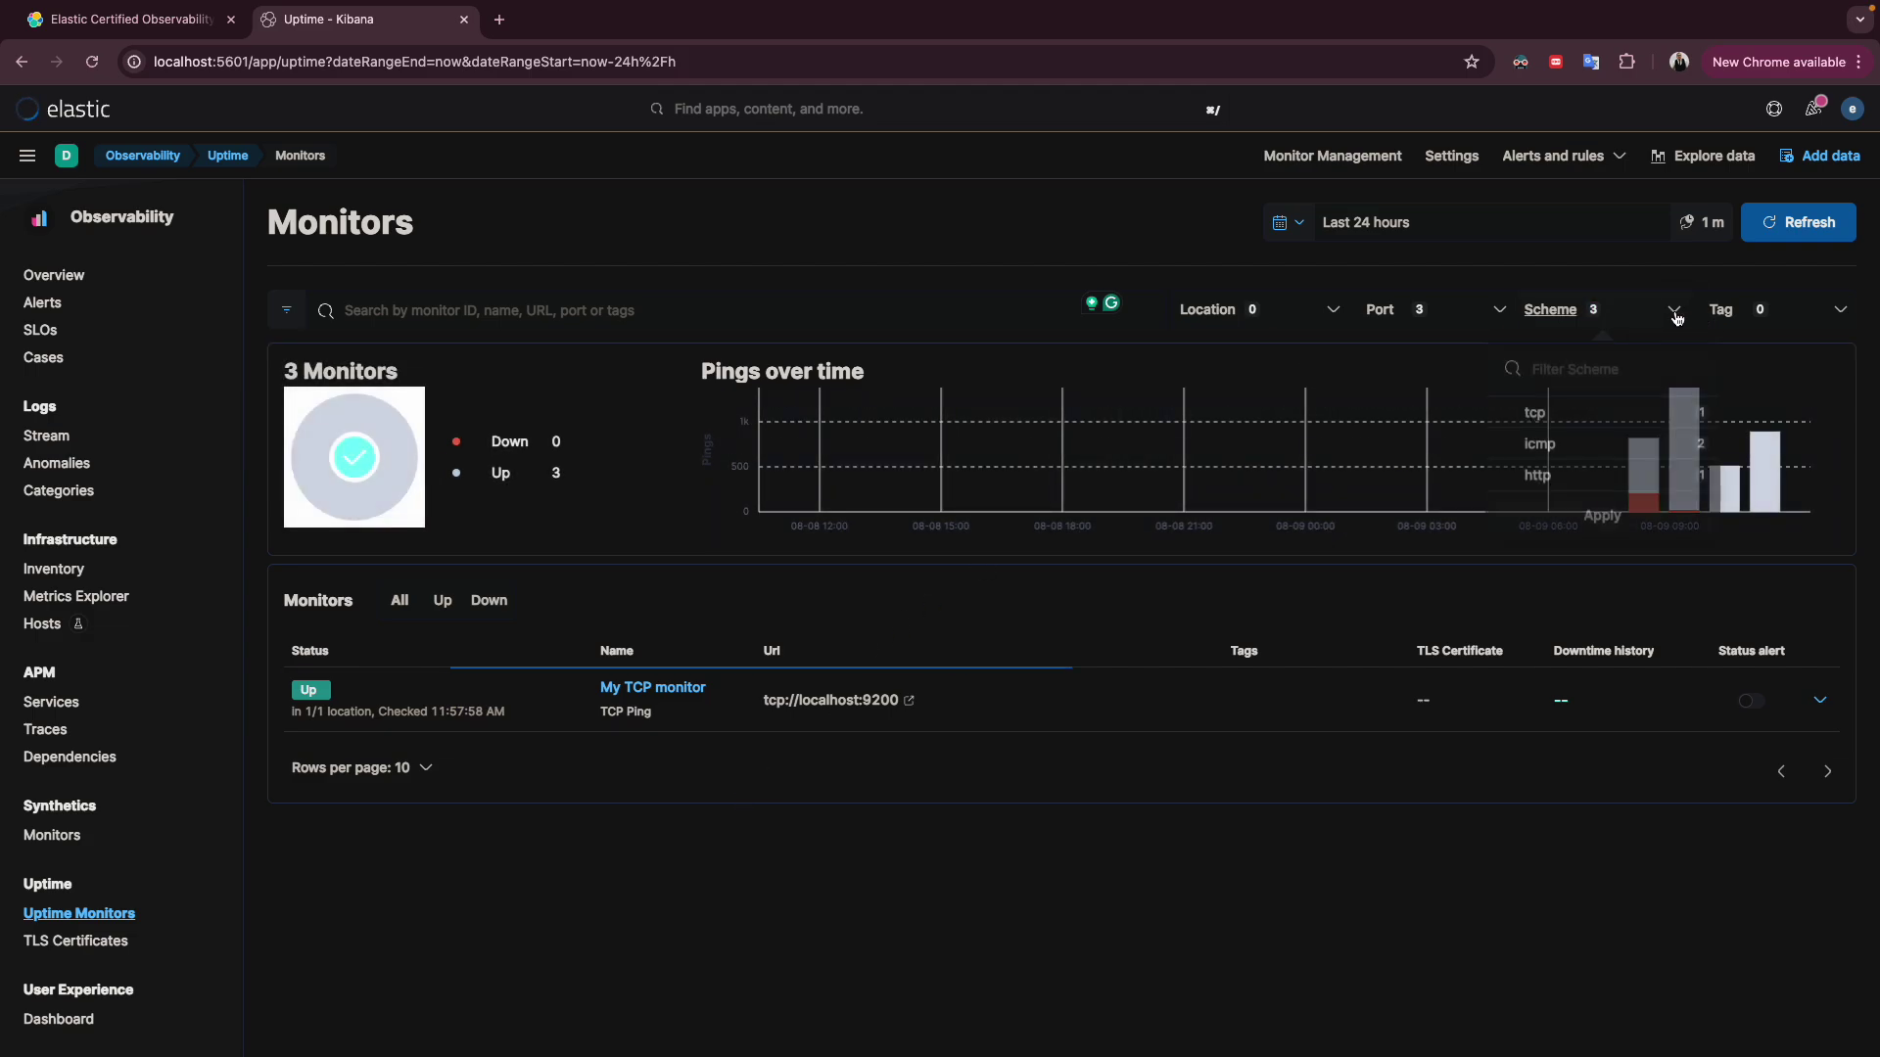
click(1677, 316)
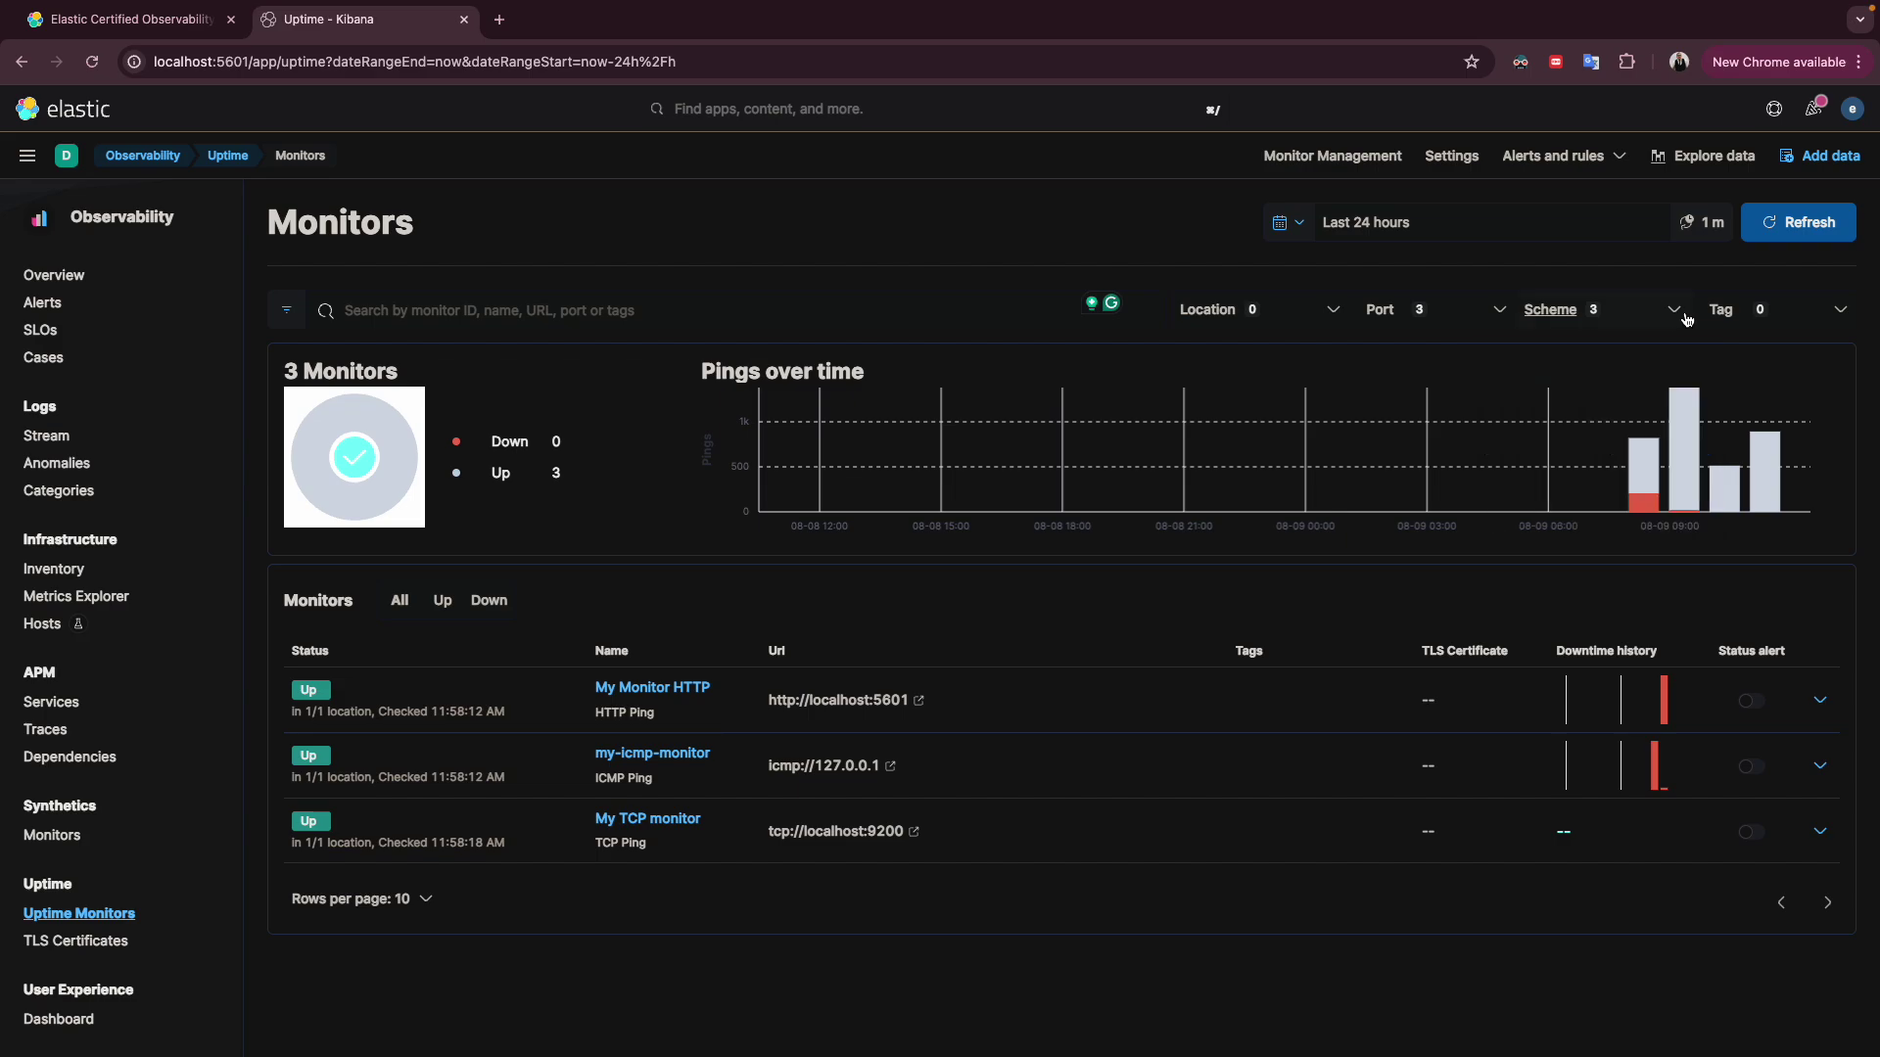
Check the Tag filter, view the tag-setting documentation linked from My Monitor HTTP, and return to the monitors list
click(1756, 314)
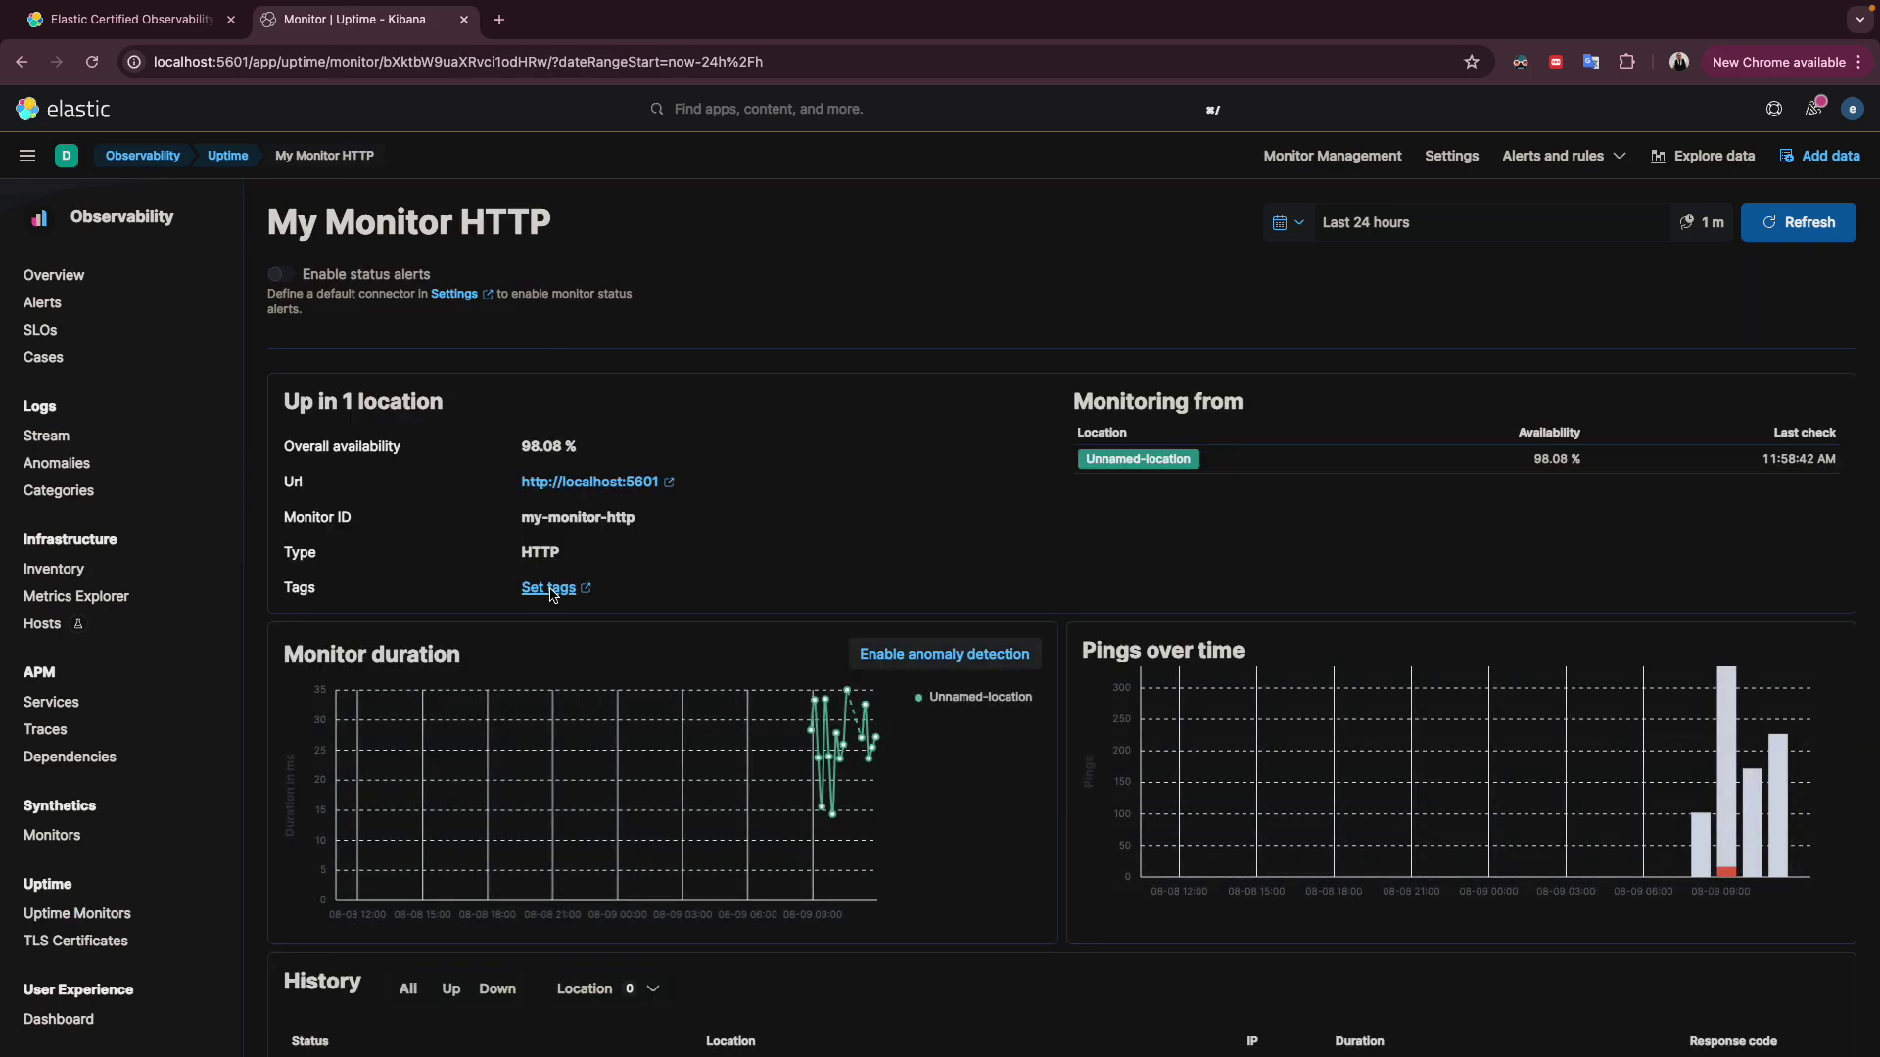
click(547, 588)
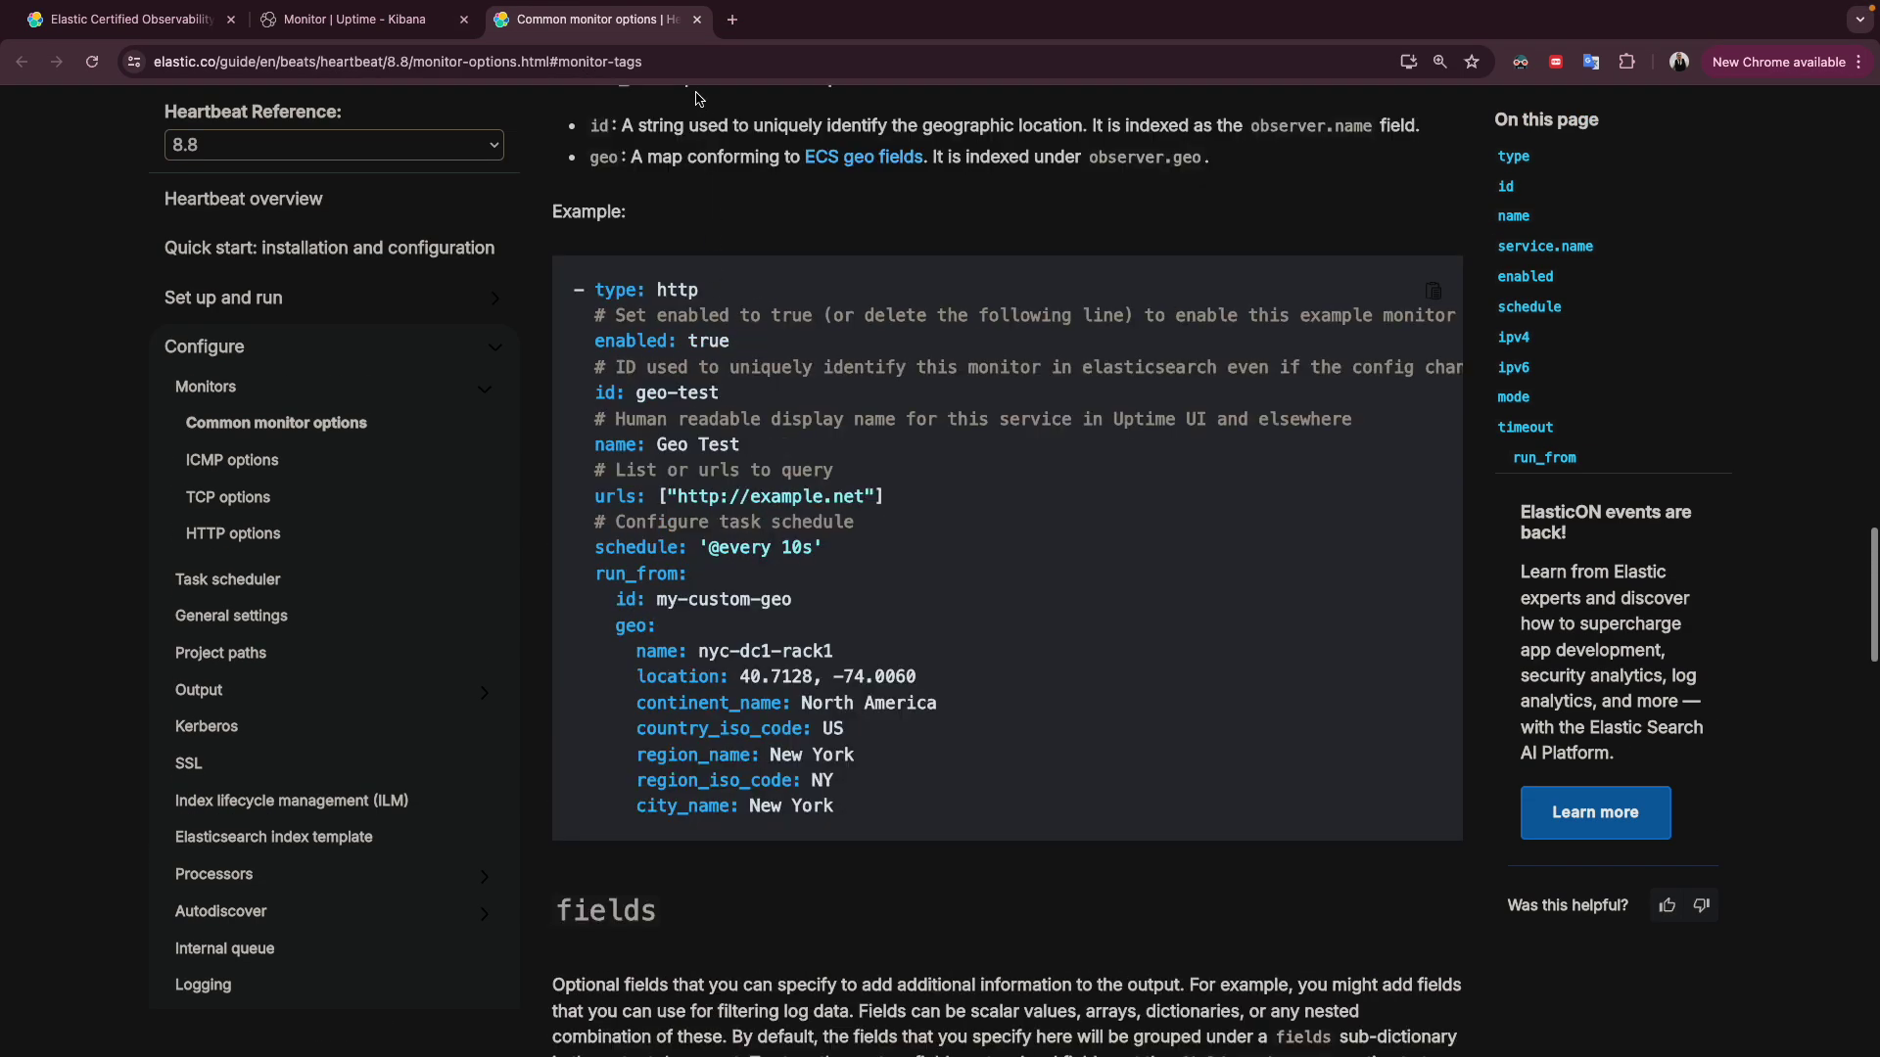
click(696, 20)
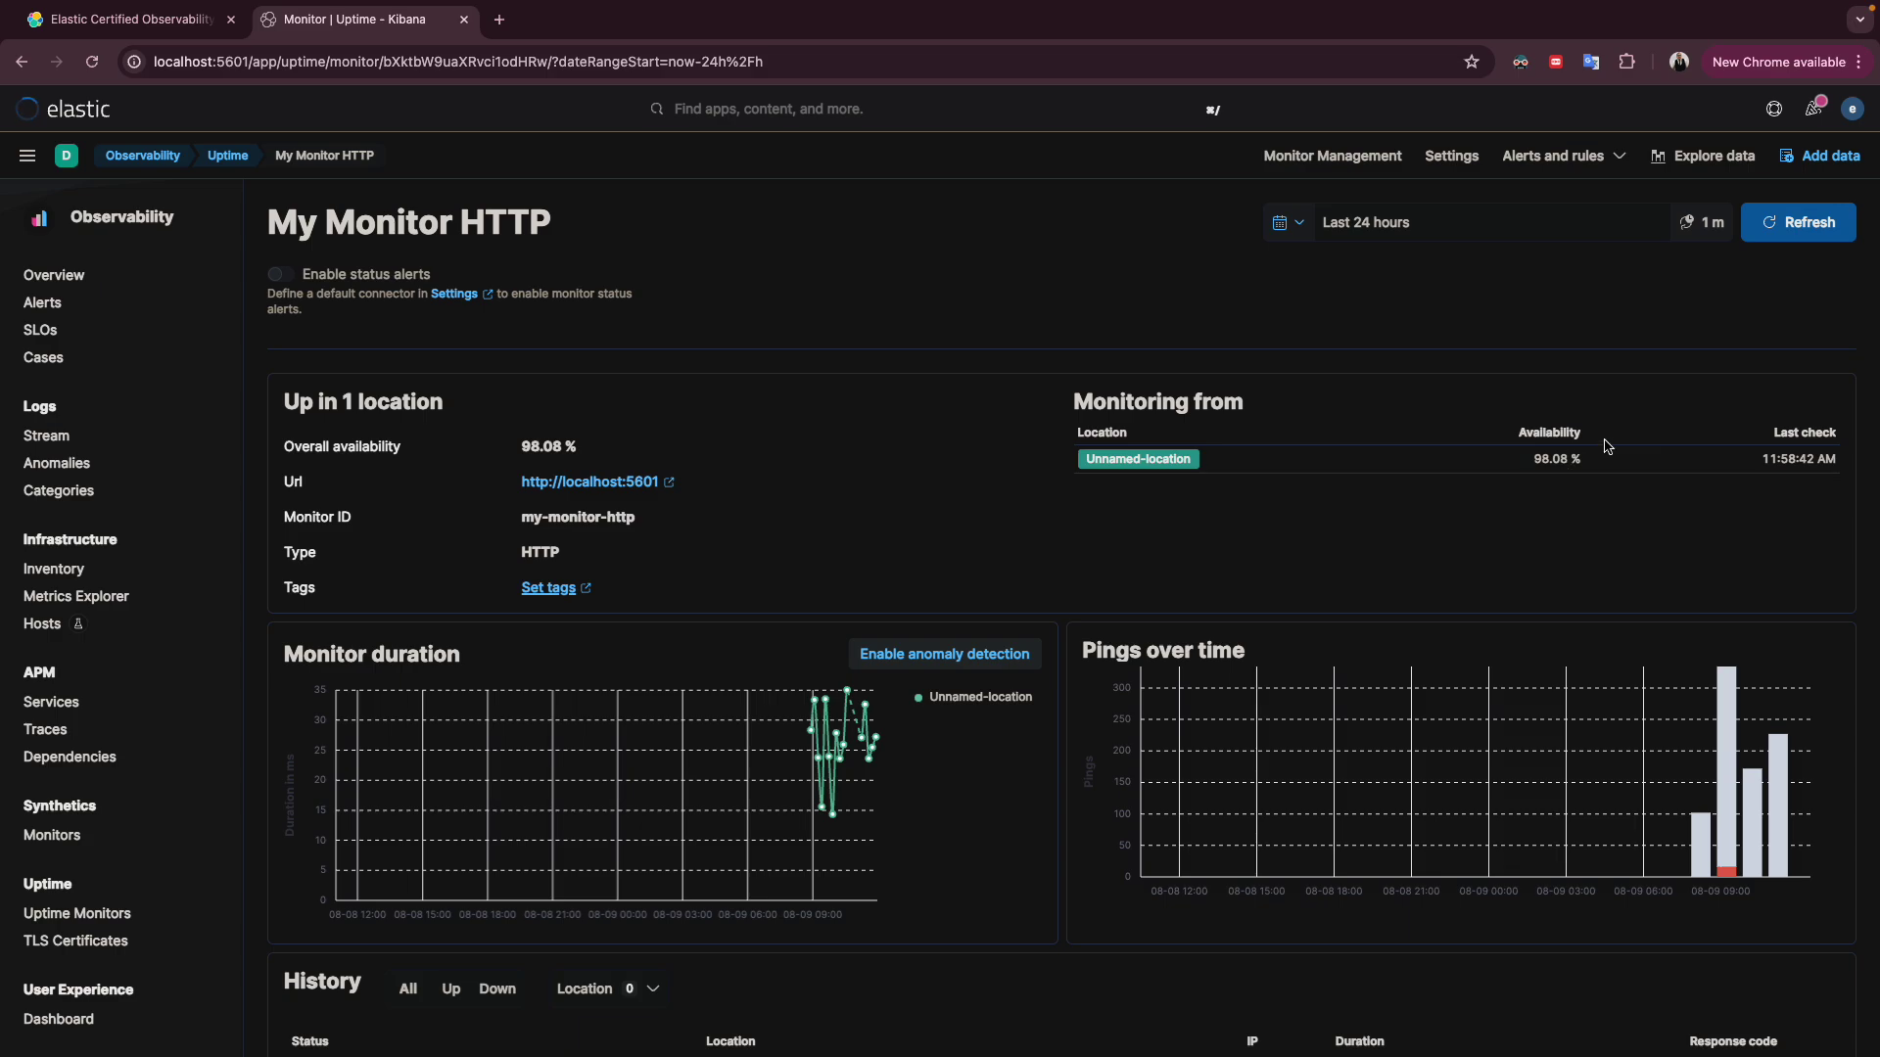
scroll(601, 451, left, 5)
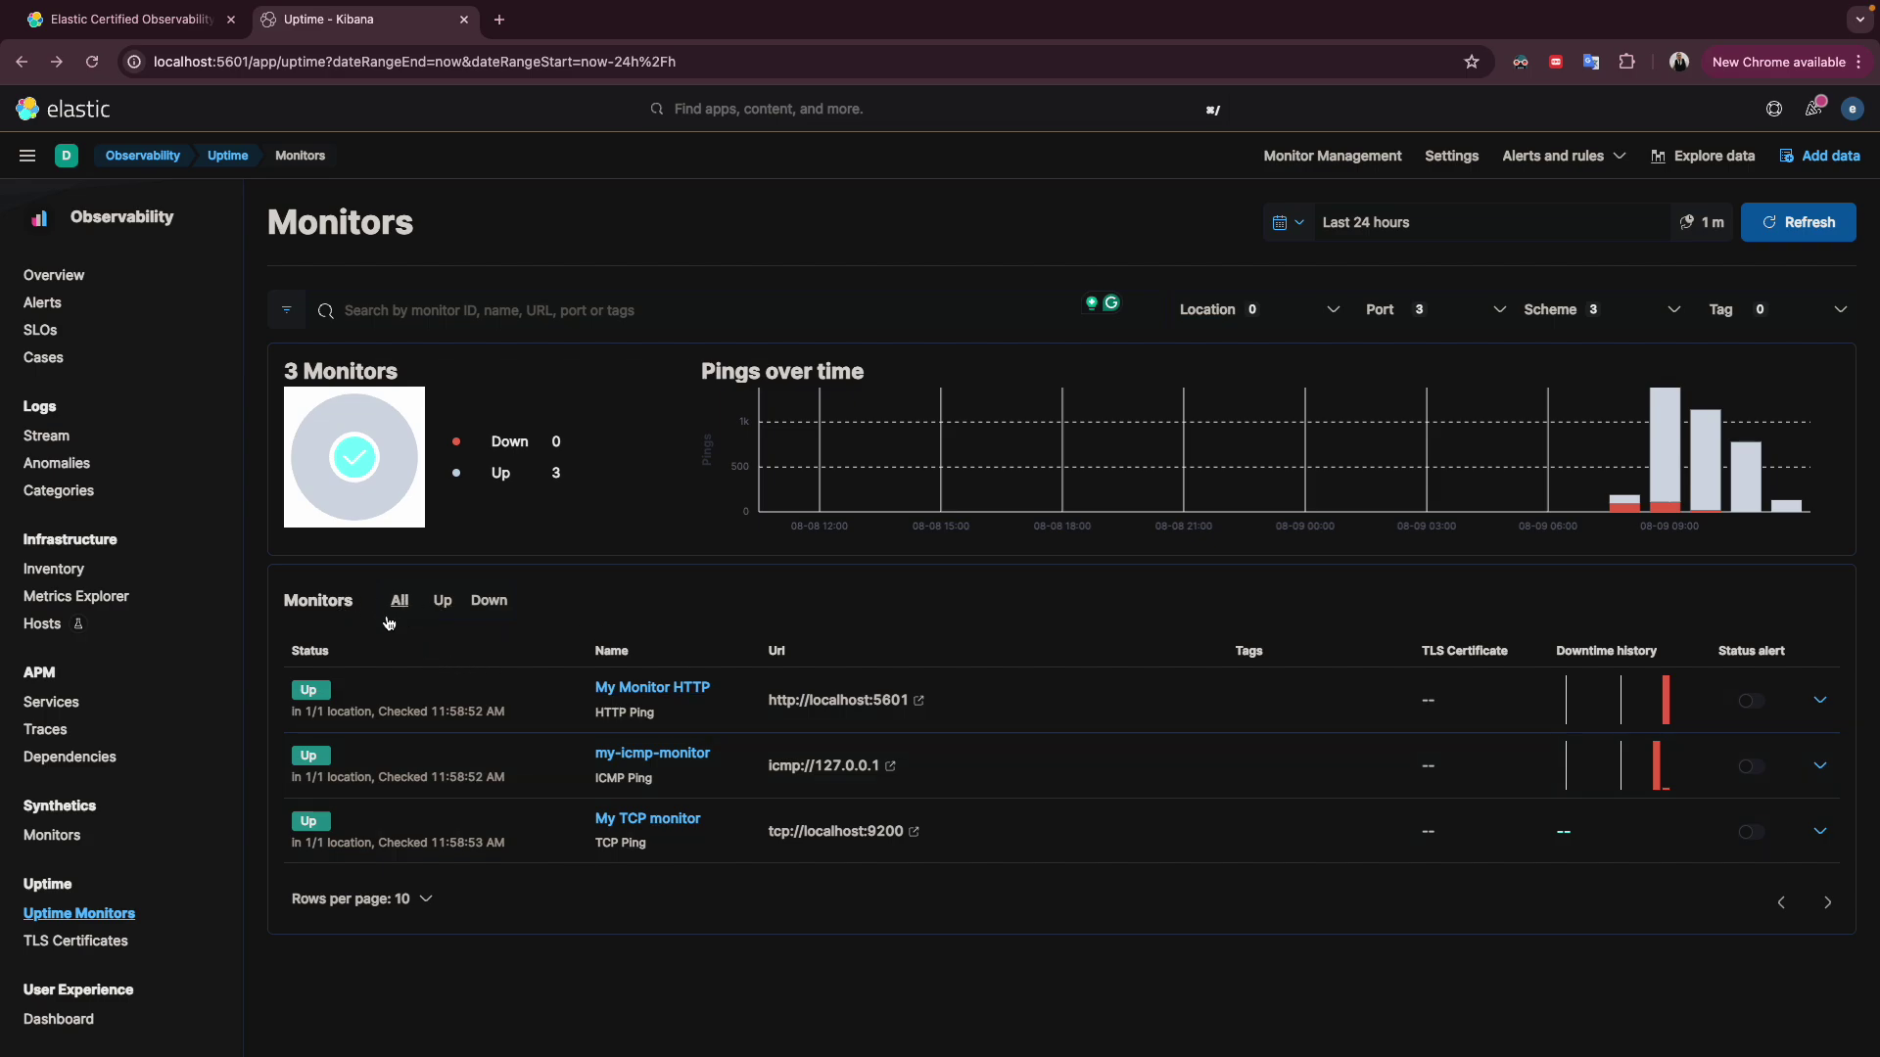
Examine the monitor search's syntax options and the linked Kibana Query Language documentation, keeping the Text syntax
click(443, 311)
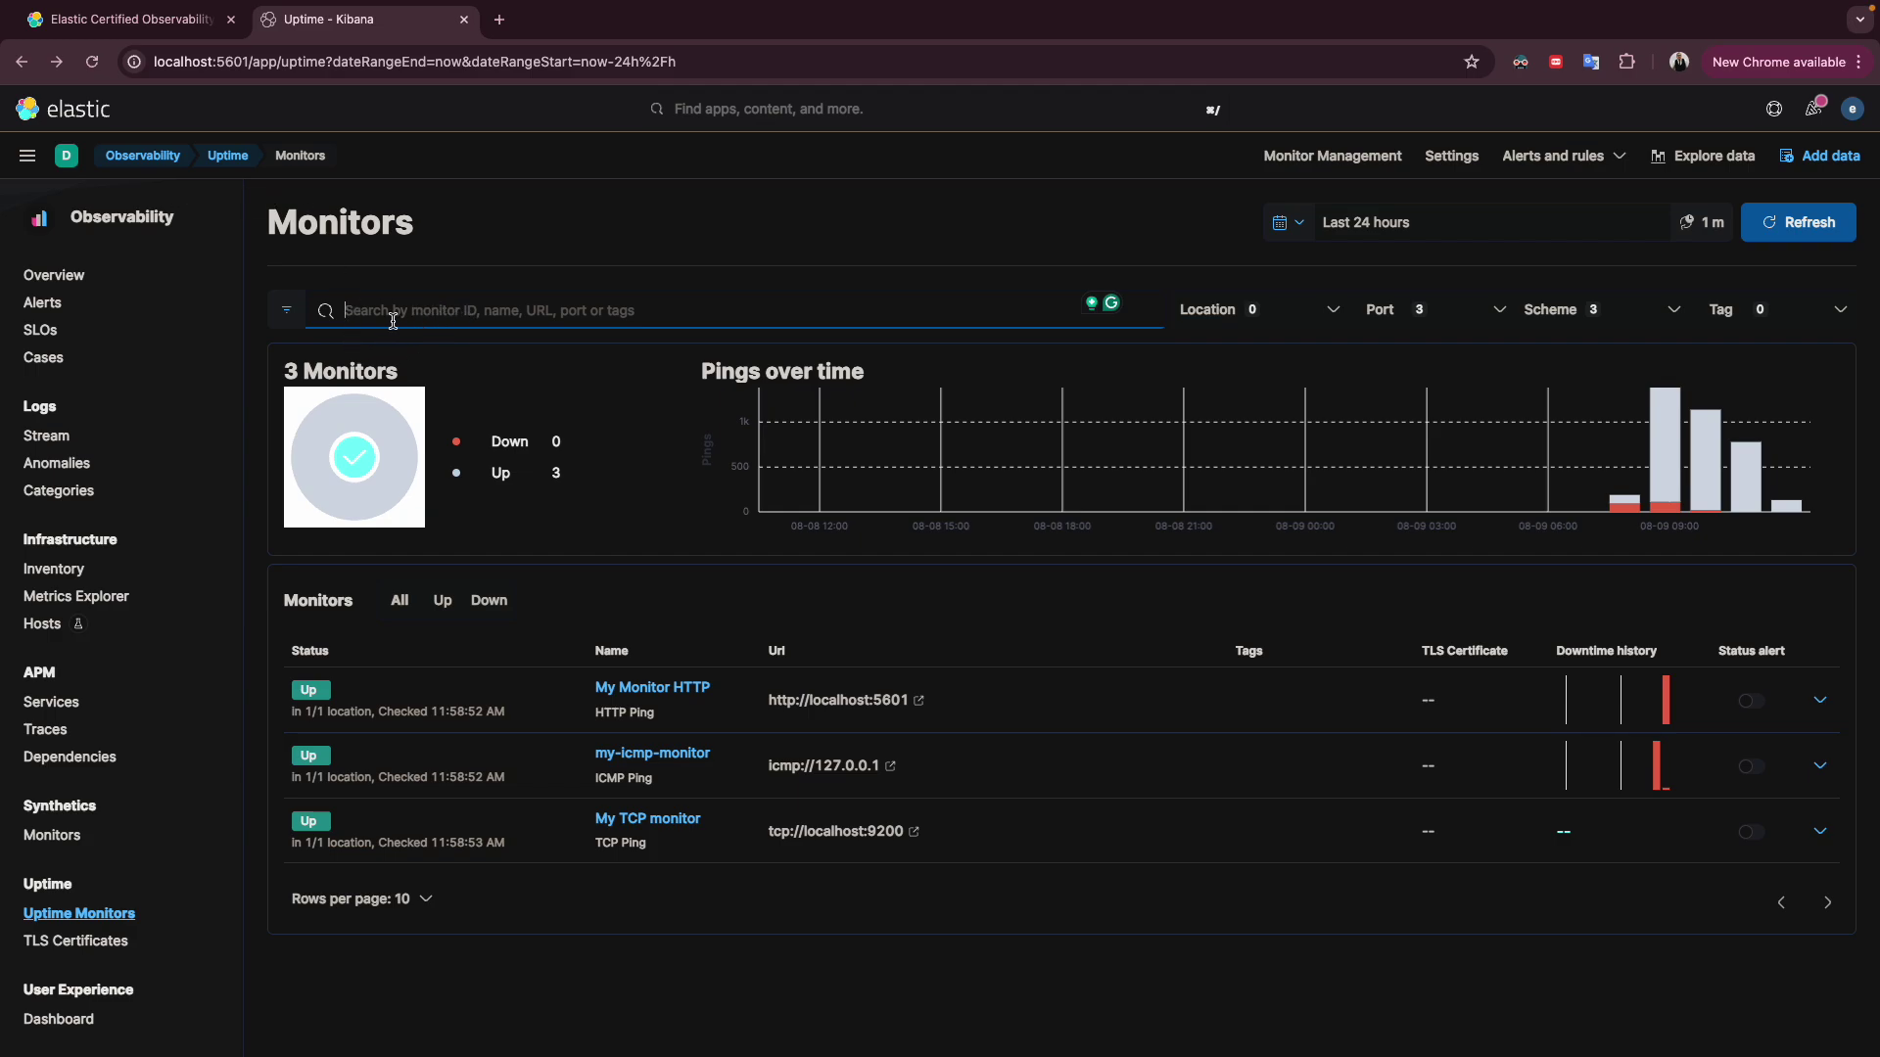
click(287, 311)
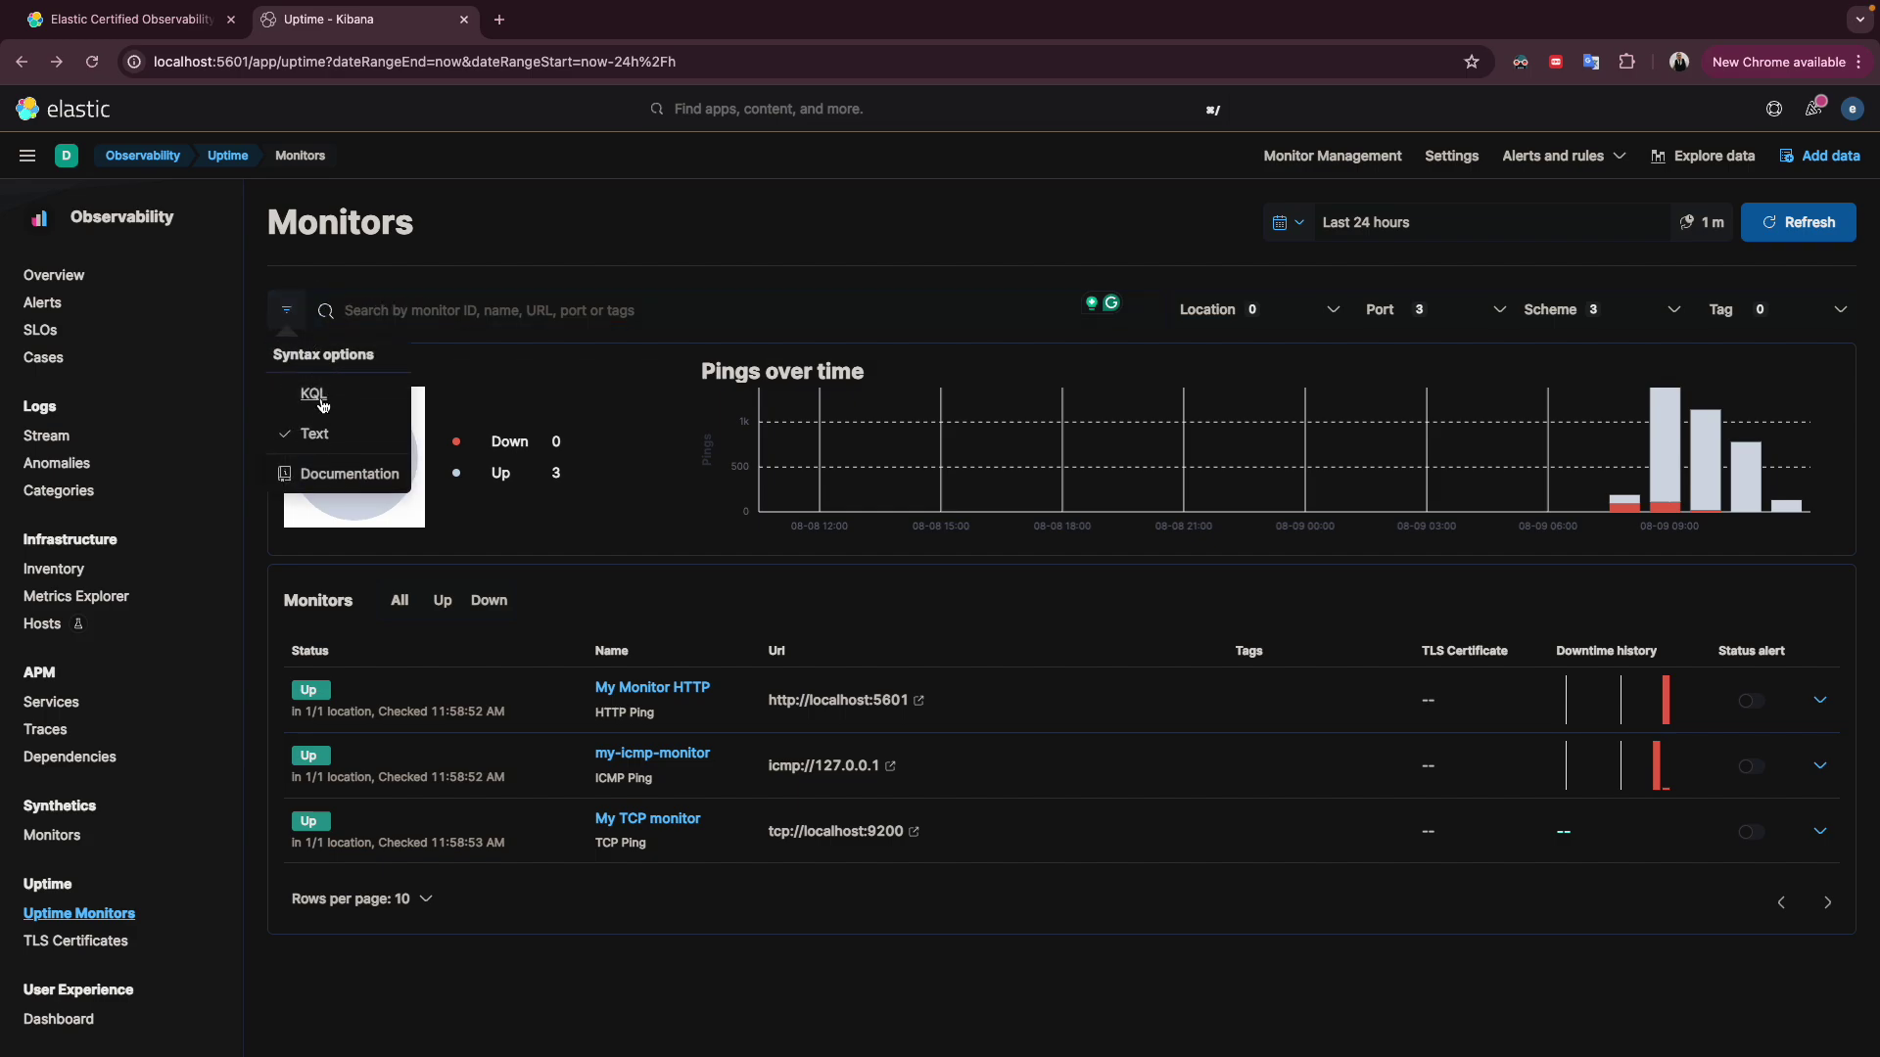
click(338, 474)
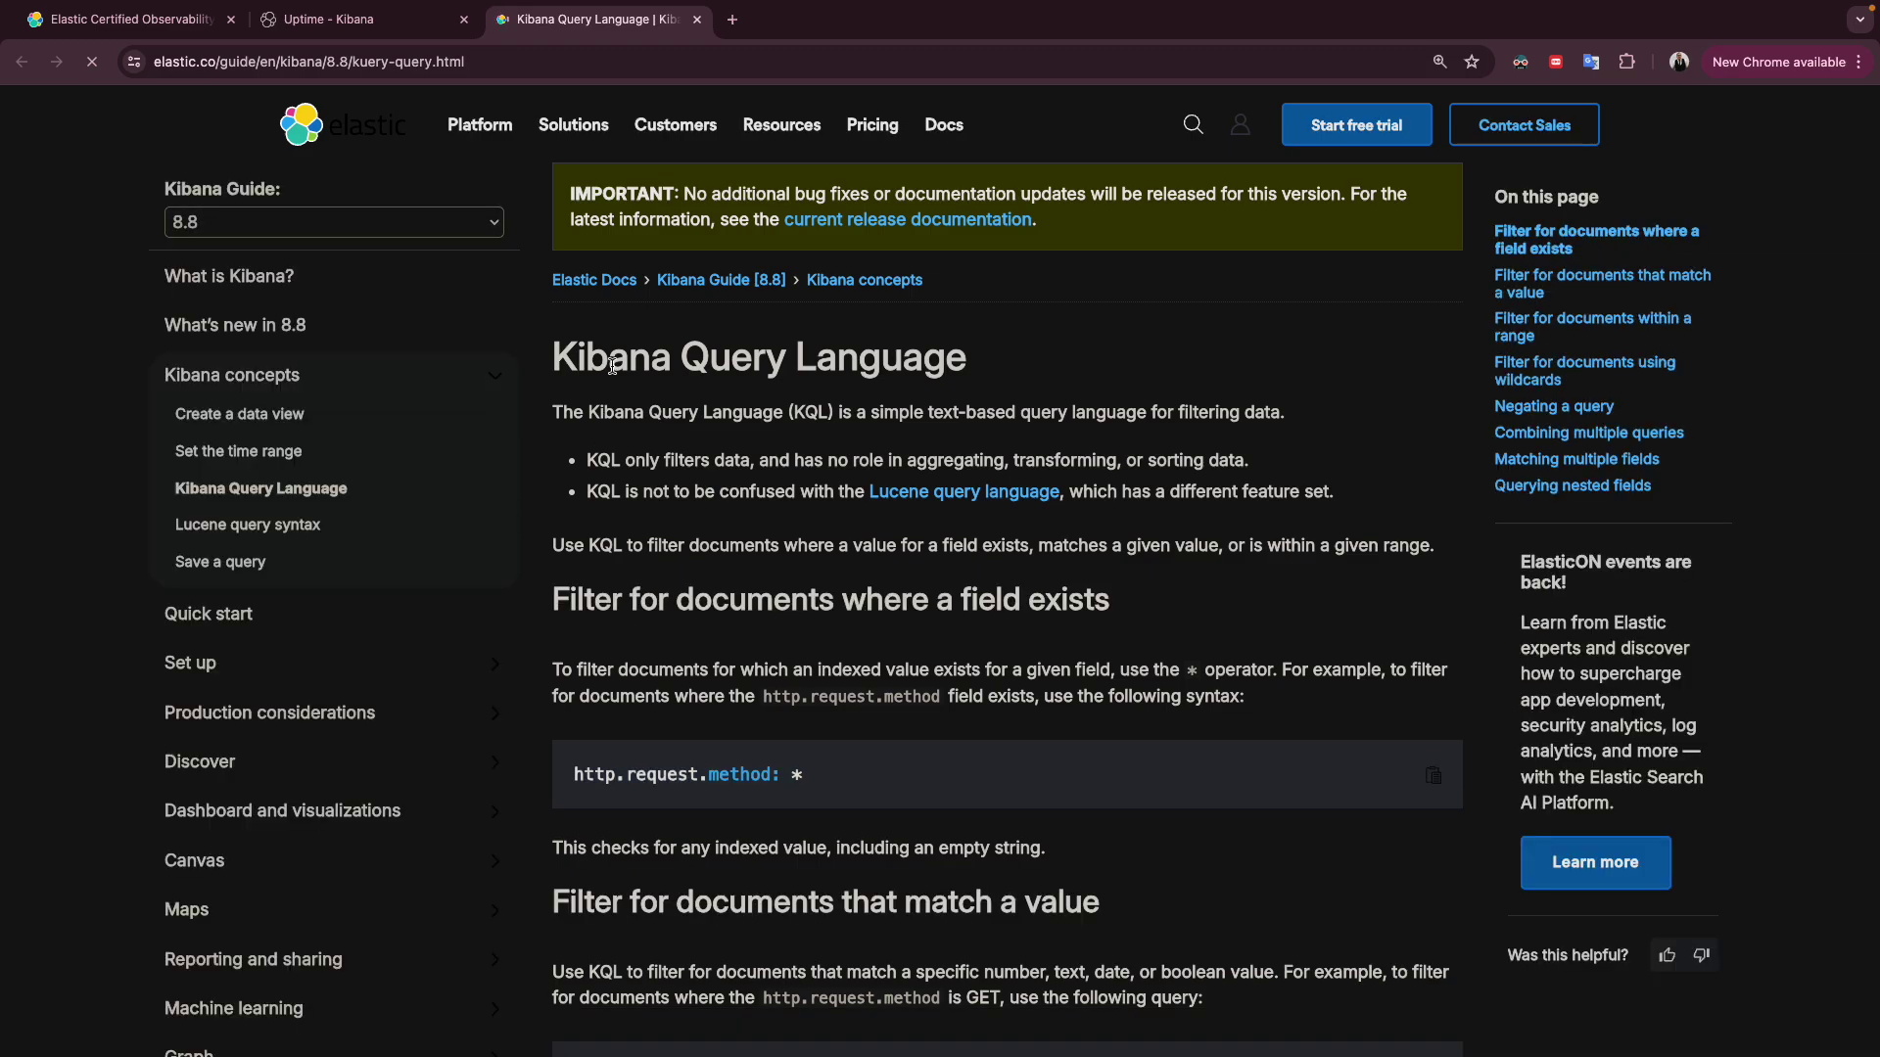
click(696, 19)
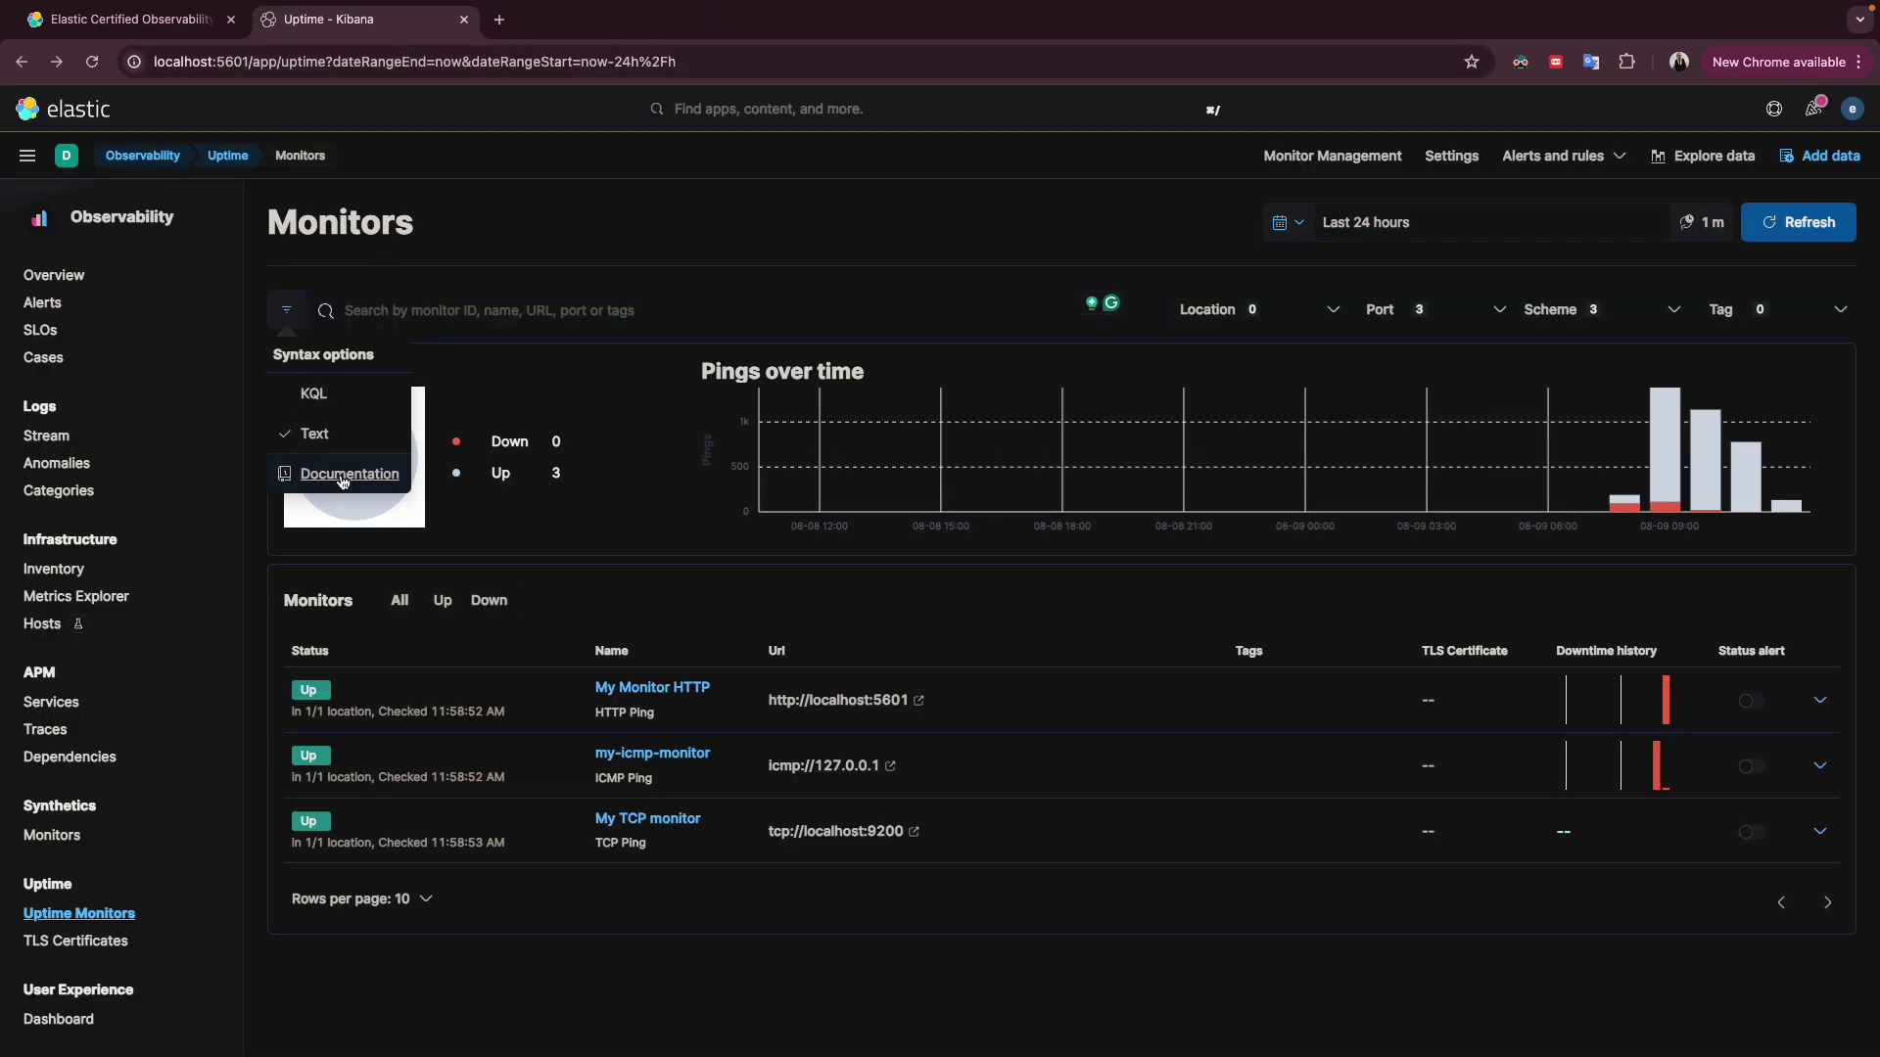
click(519, 233)
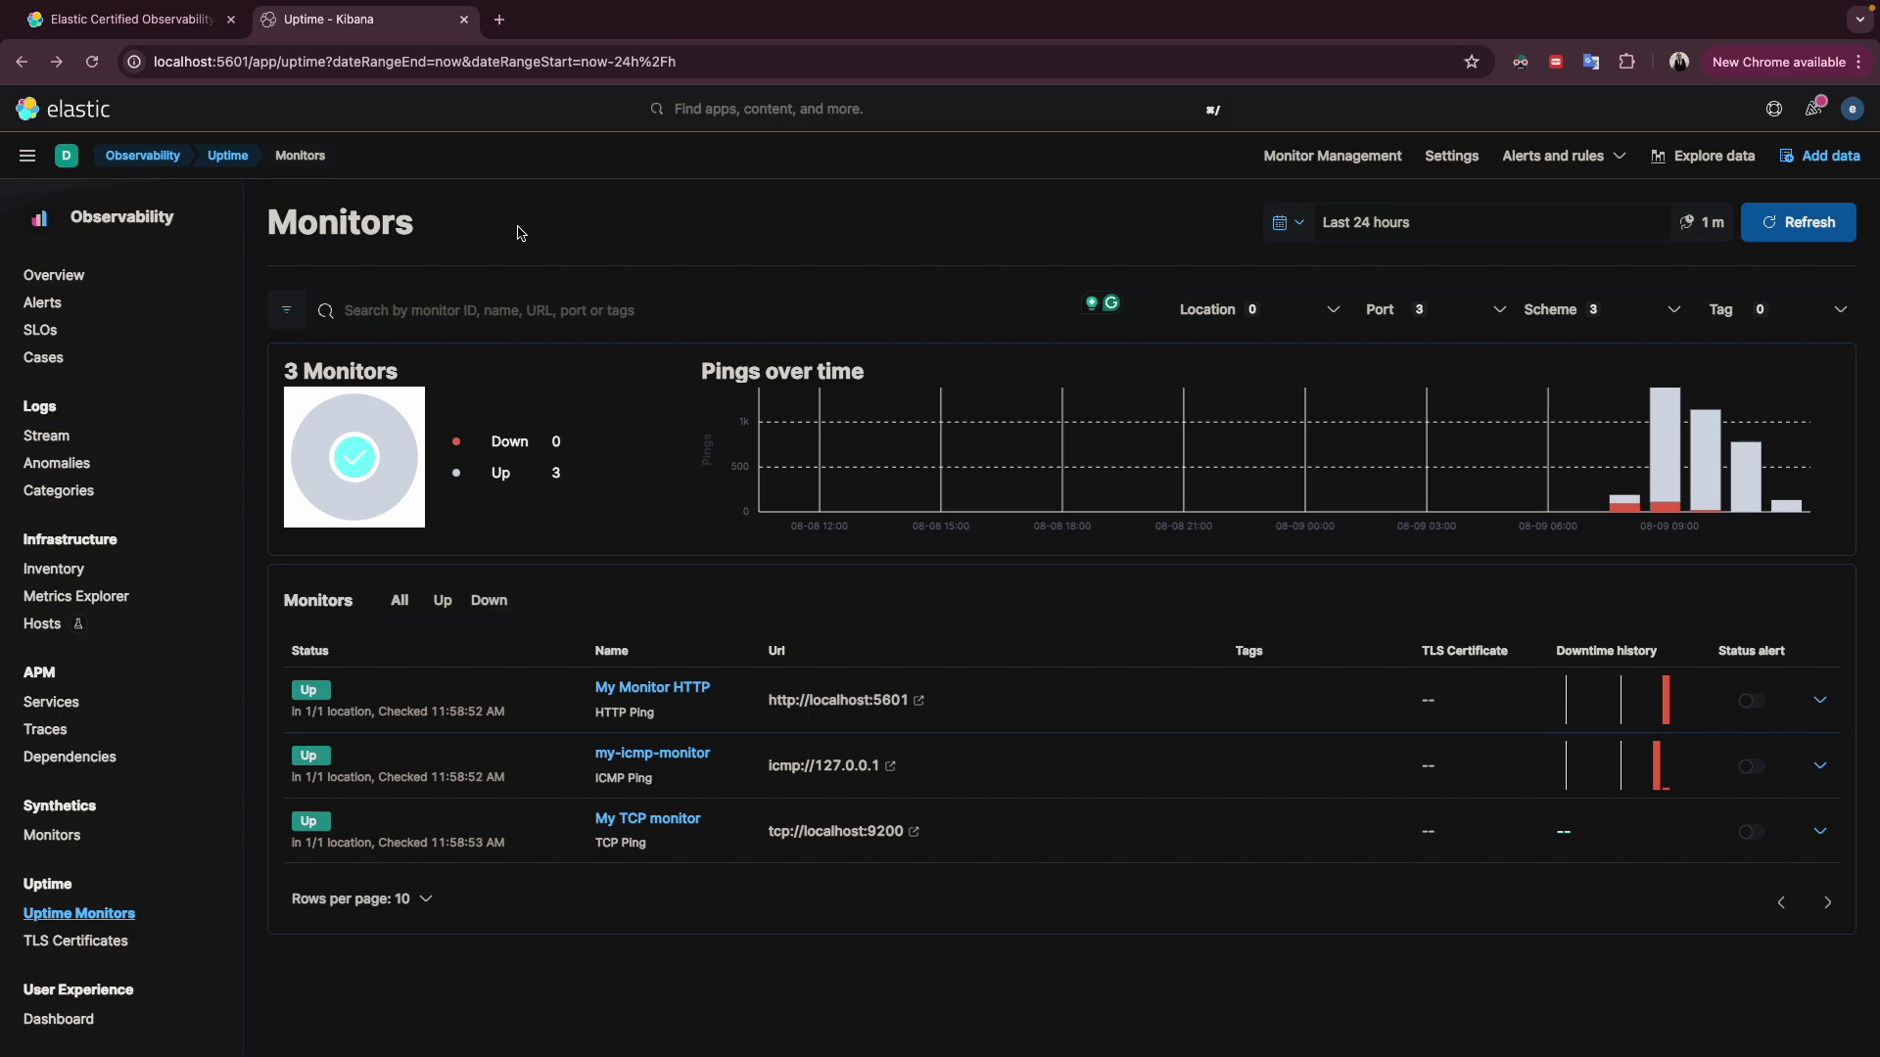
click(286, 309)
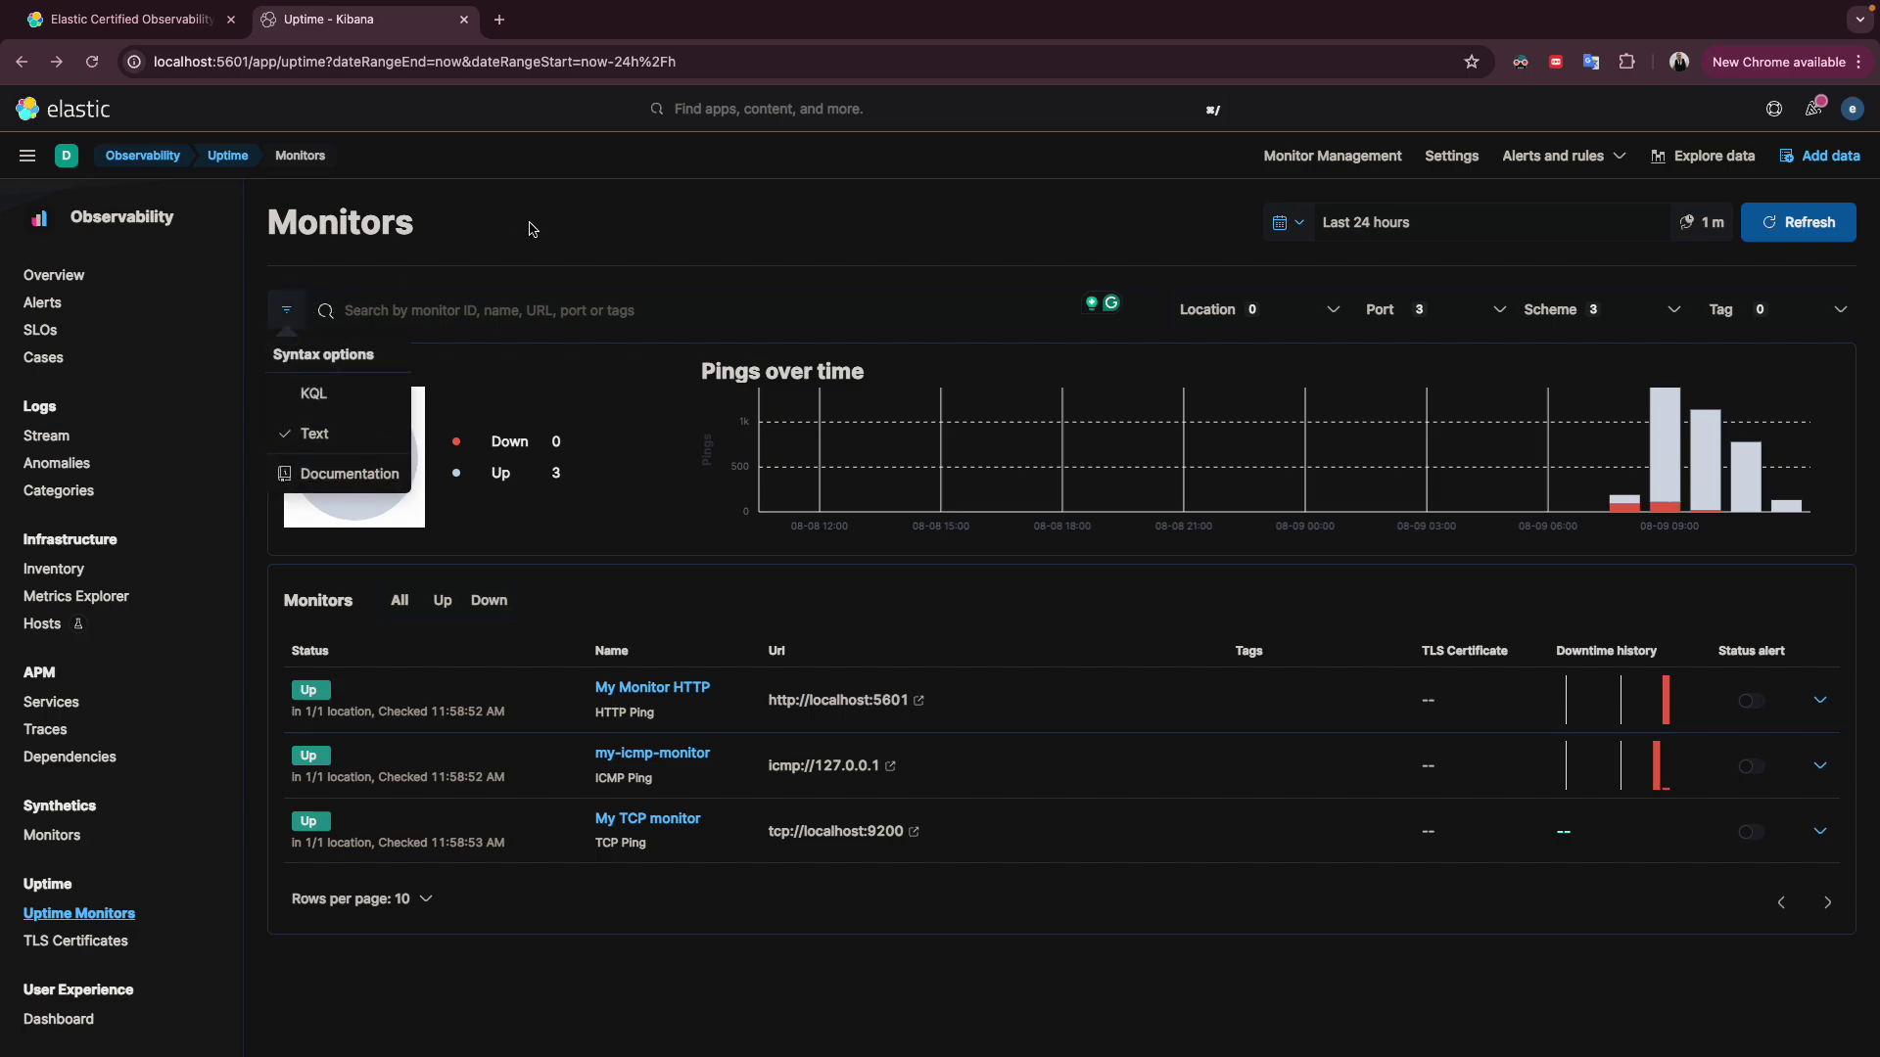
click(556, 237)
click(286, 309)
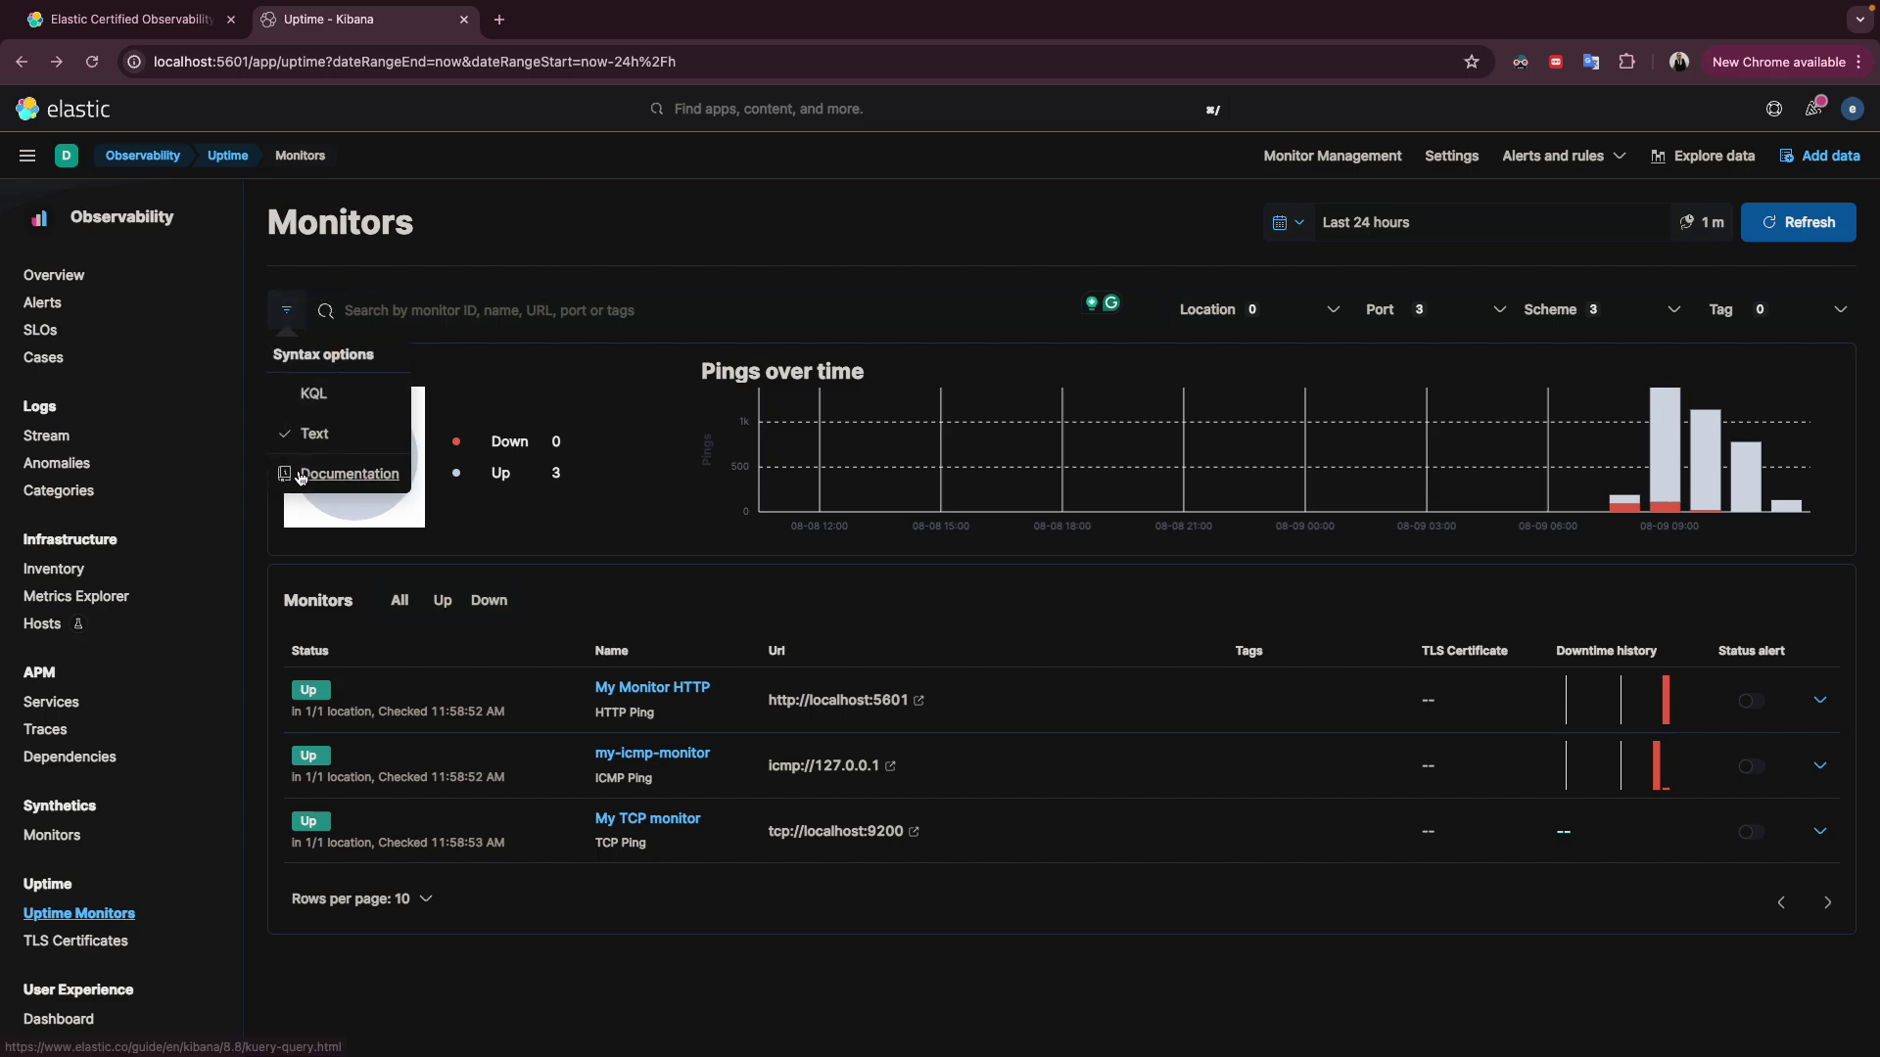
click(435, 281)
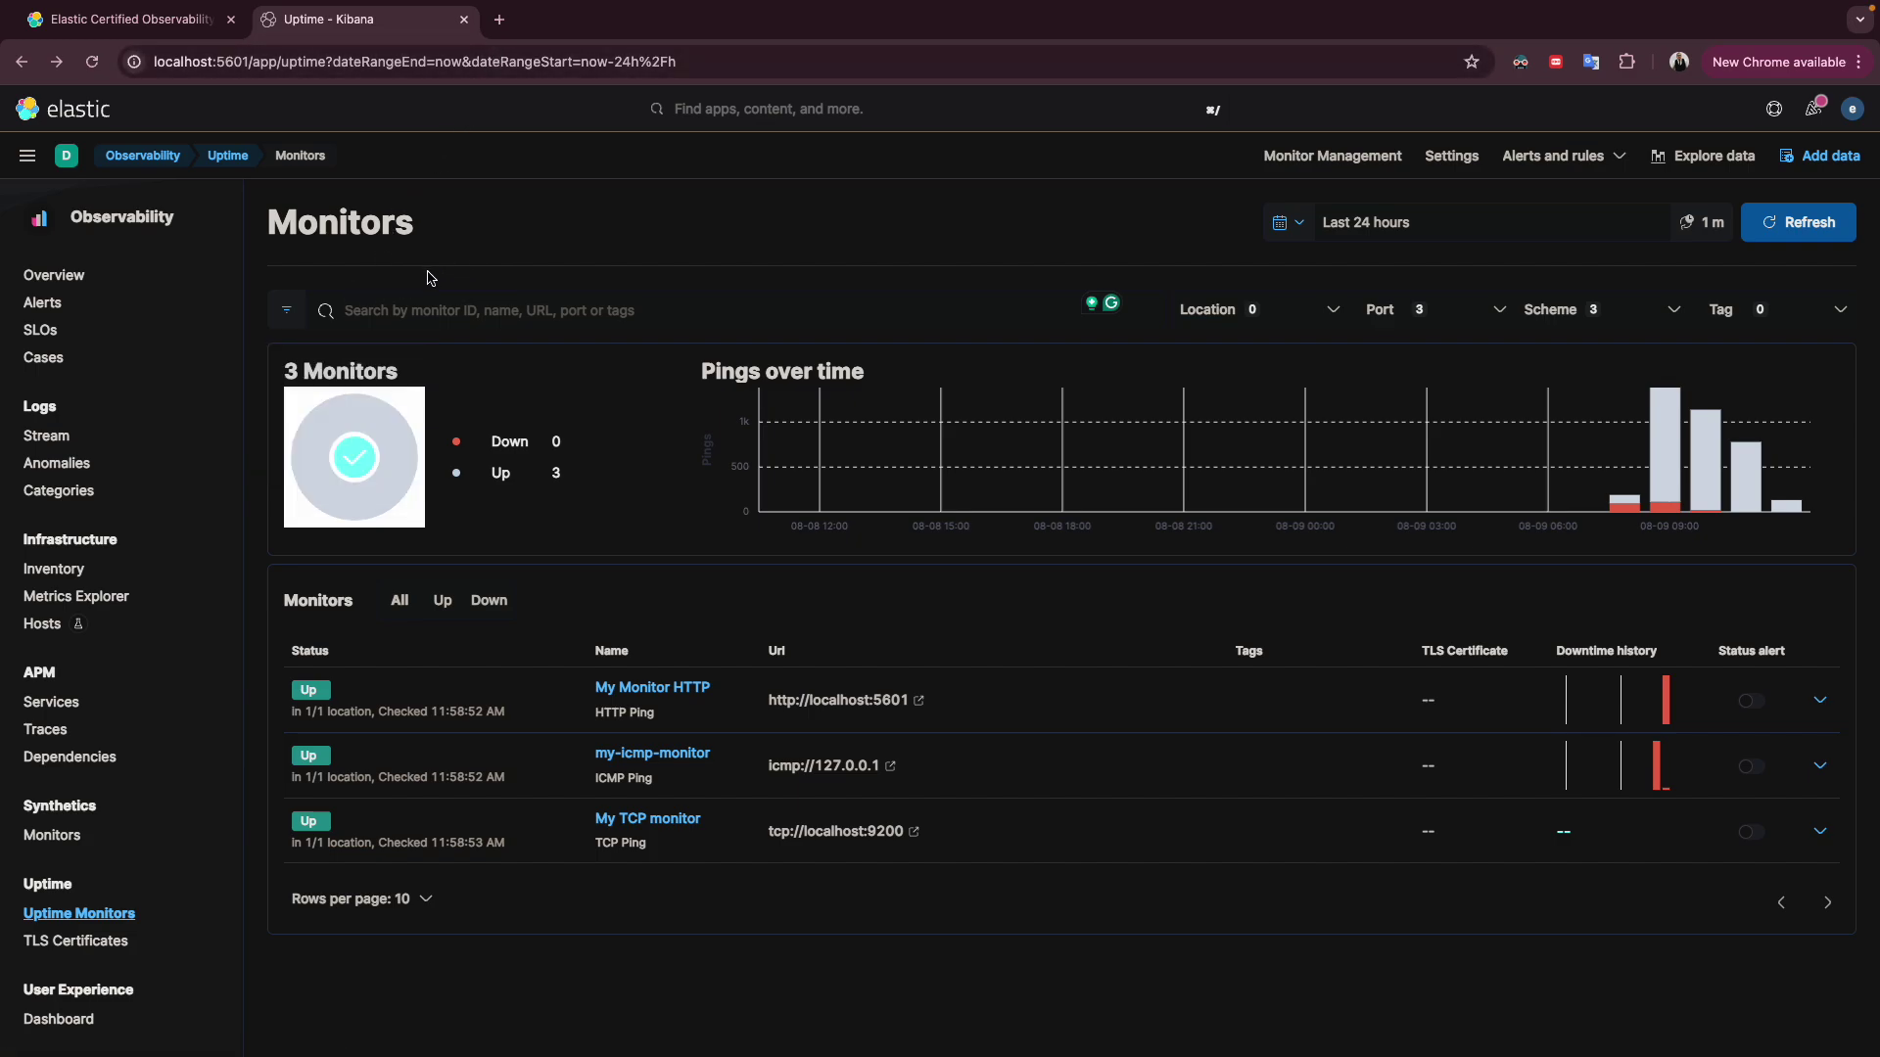
Search the monitors for "http" and clear the search text after viewing the match
click(398, 318)
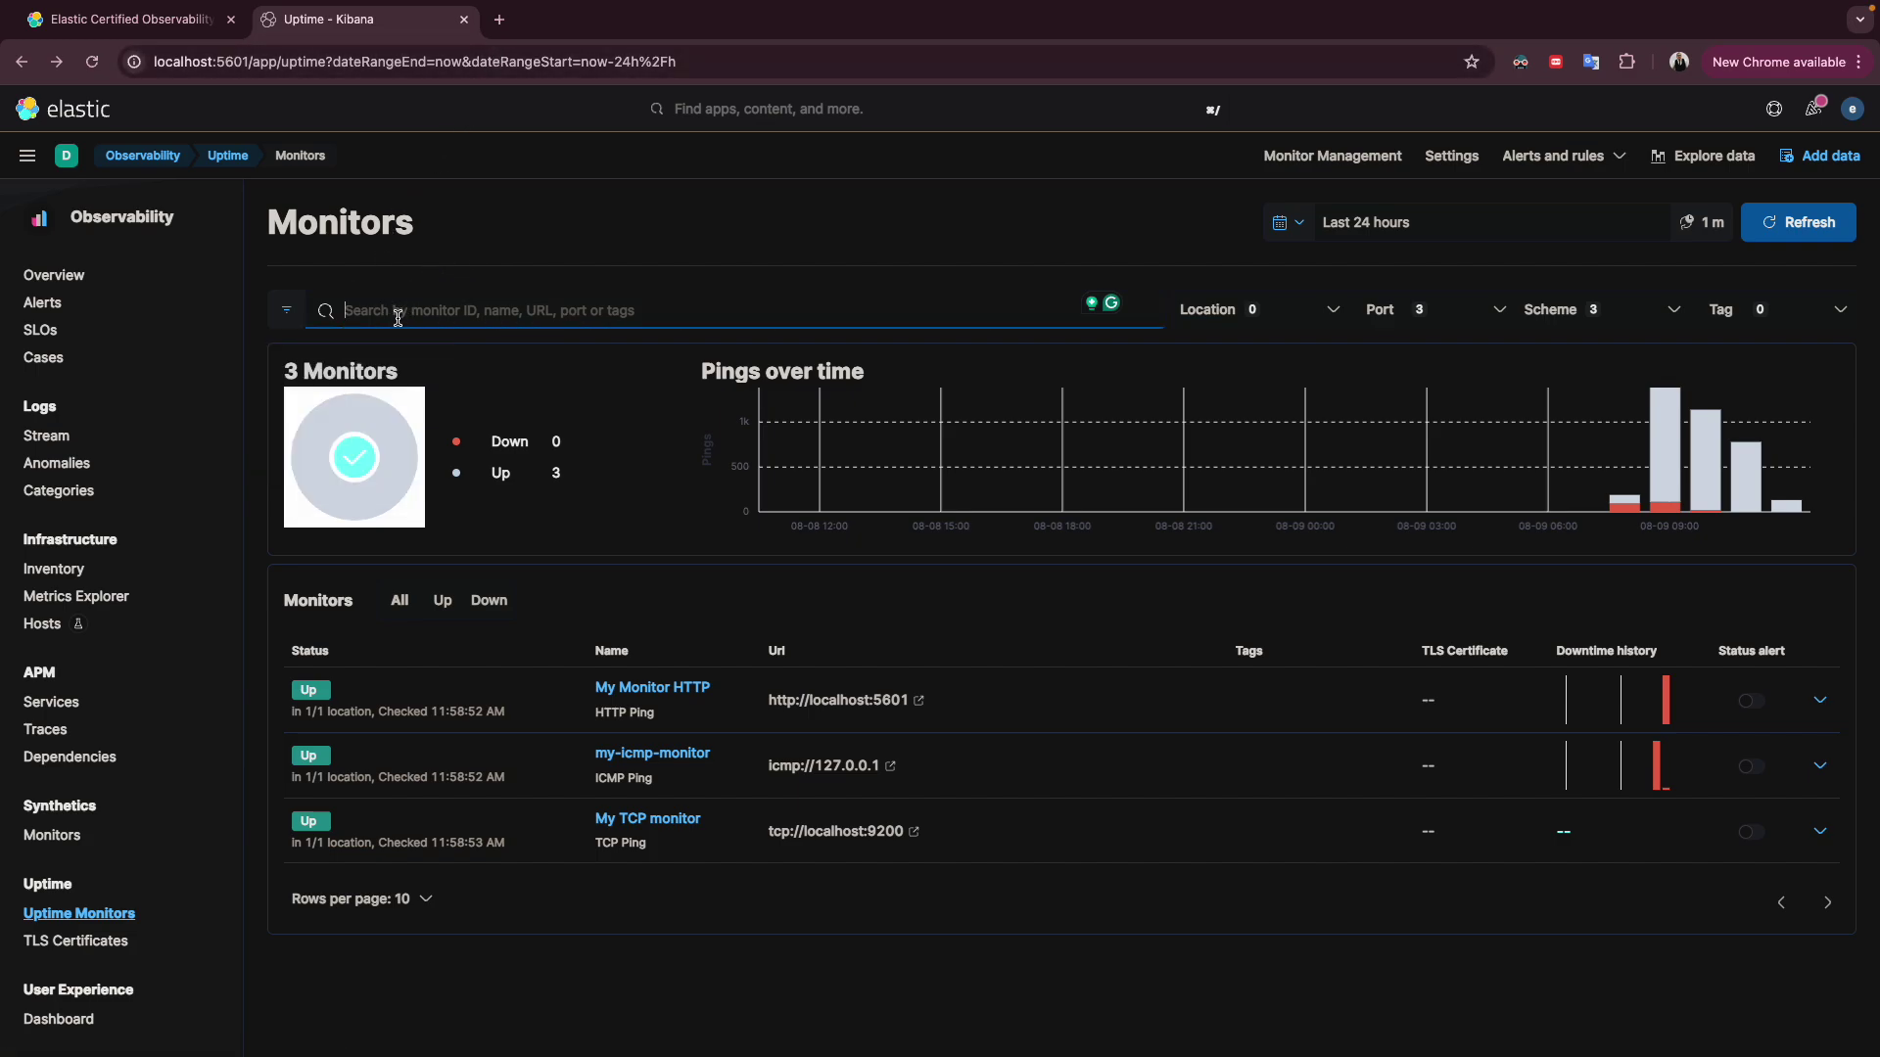
text(http)
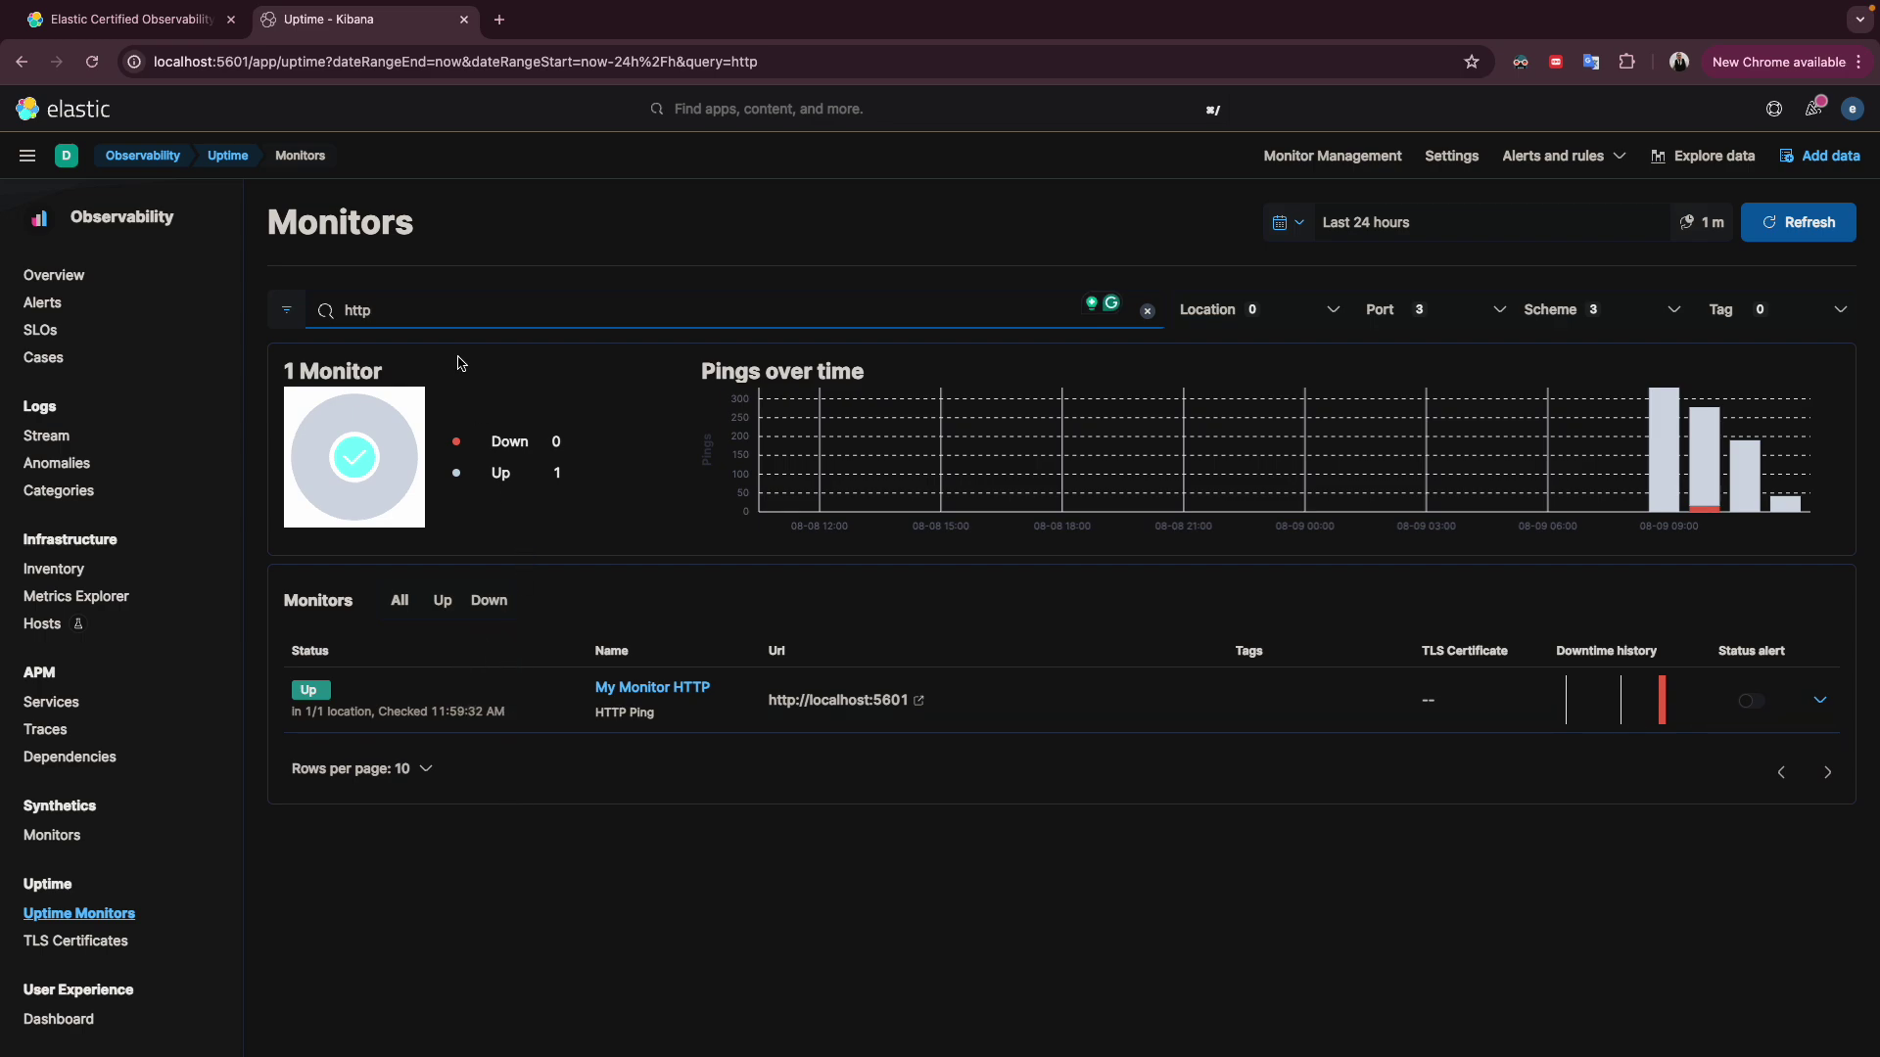
triple_click(407, 316)
key(BackSpace)
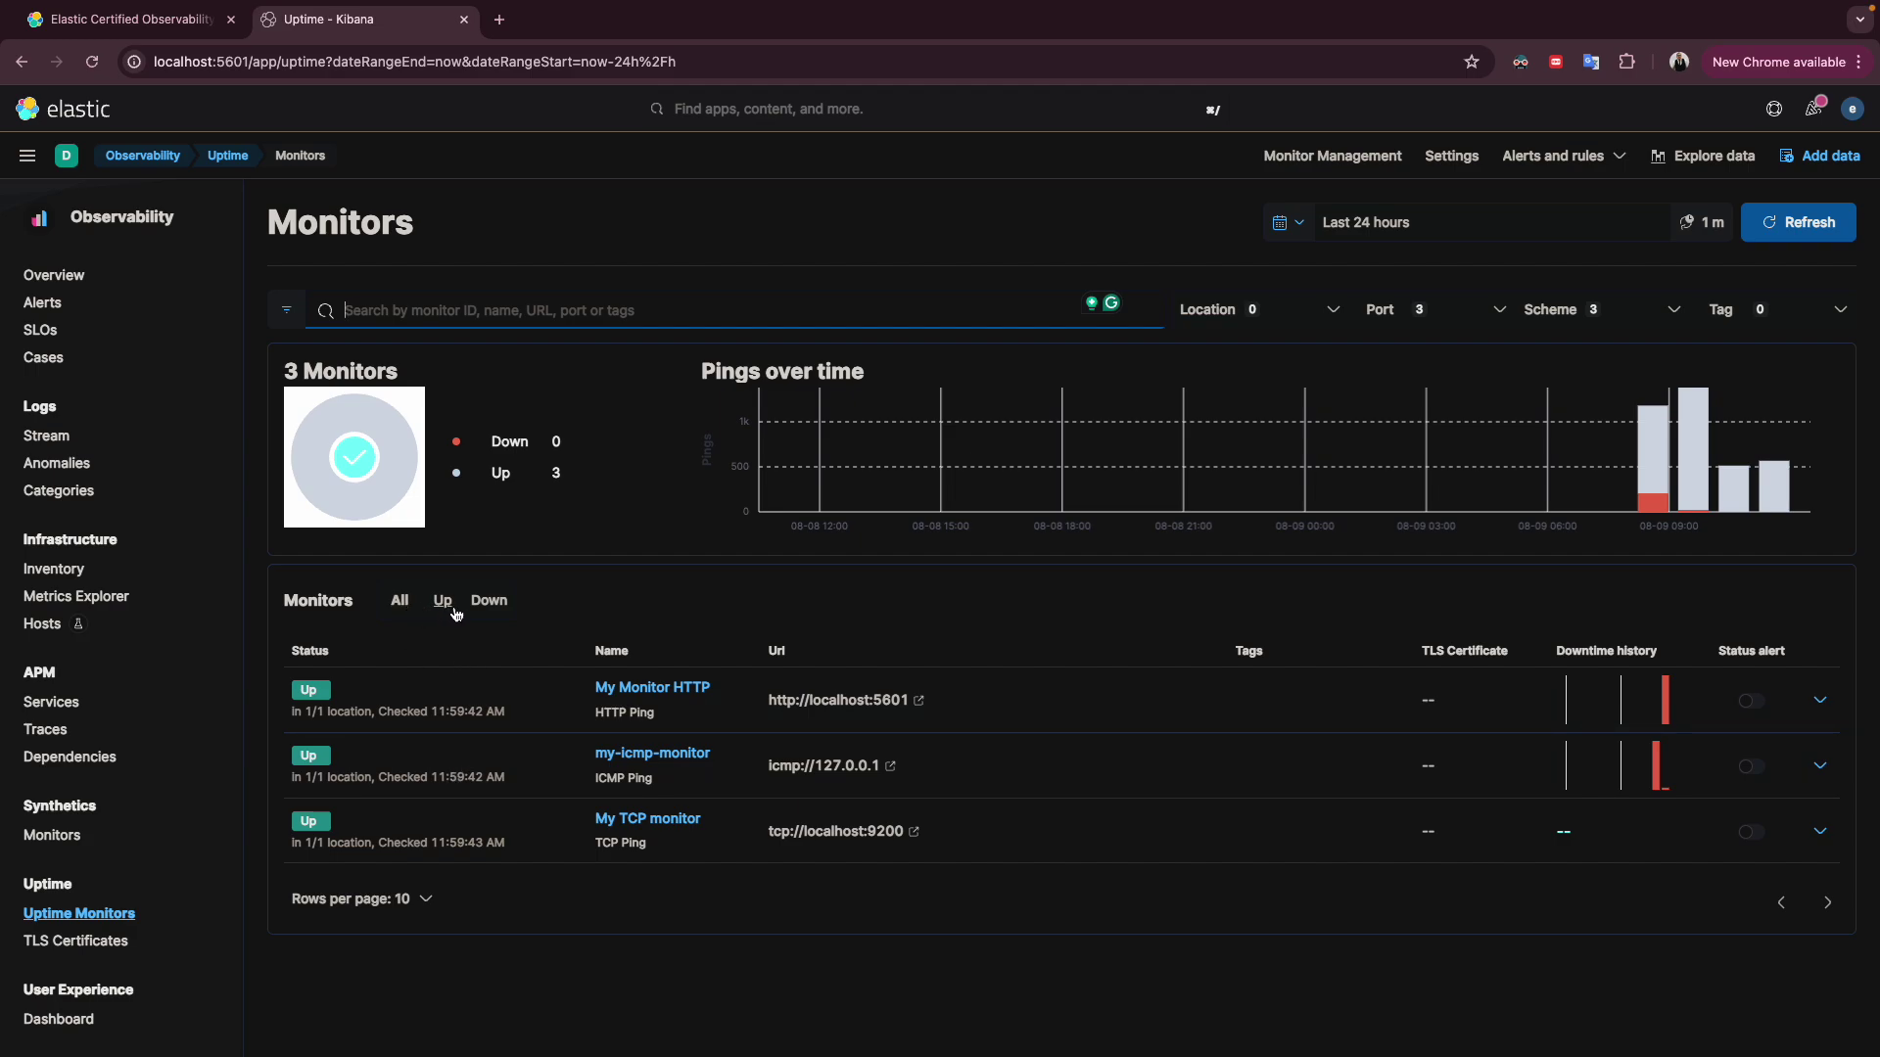
Filter the monitors list to those with the Up status
click(442, 601)
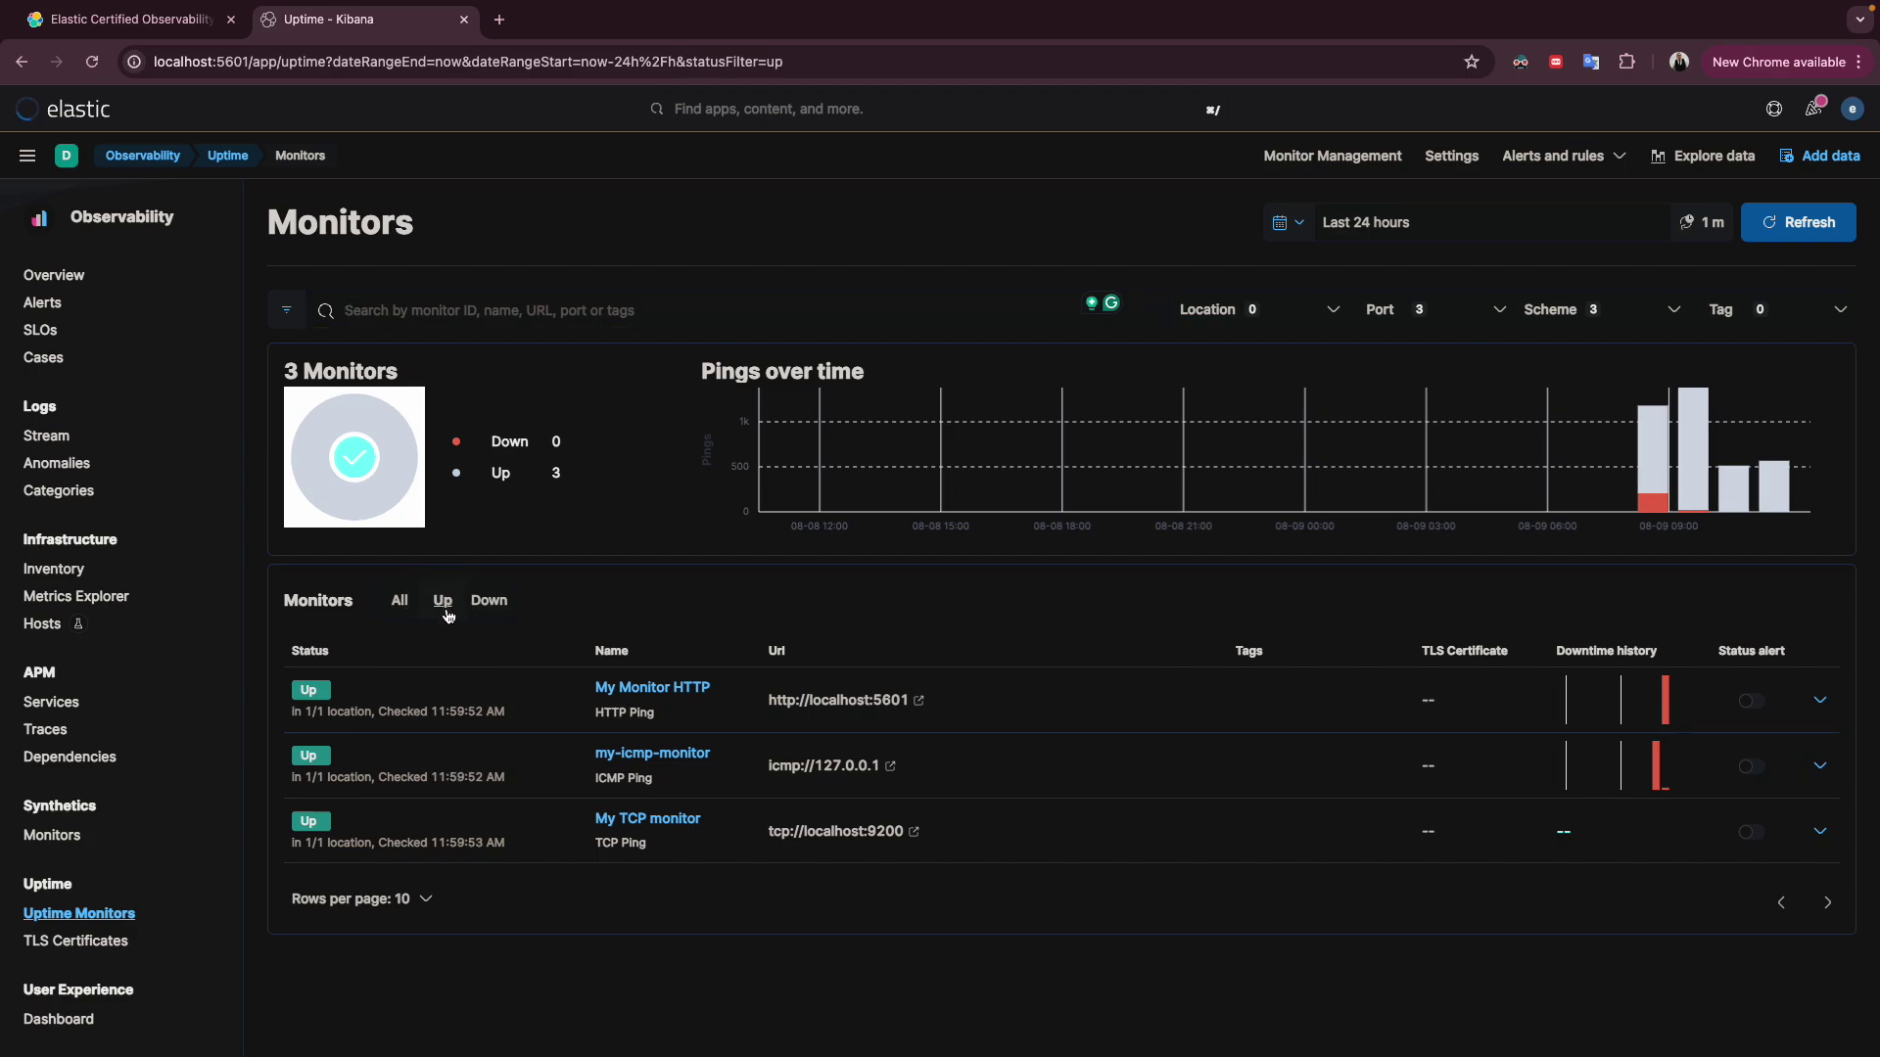
Check the monitors list for monitors with the Down status and restore the Up filter
click(495, 604)
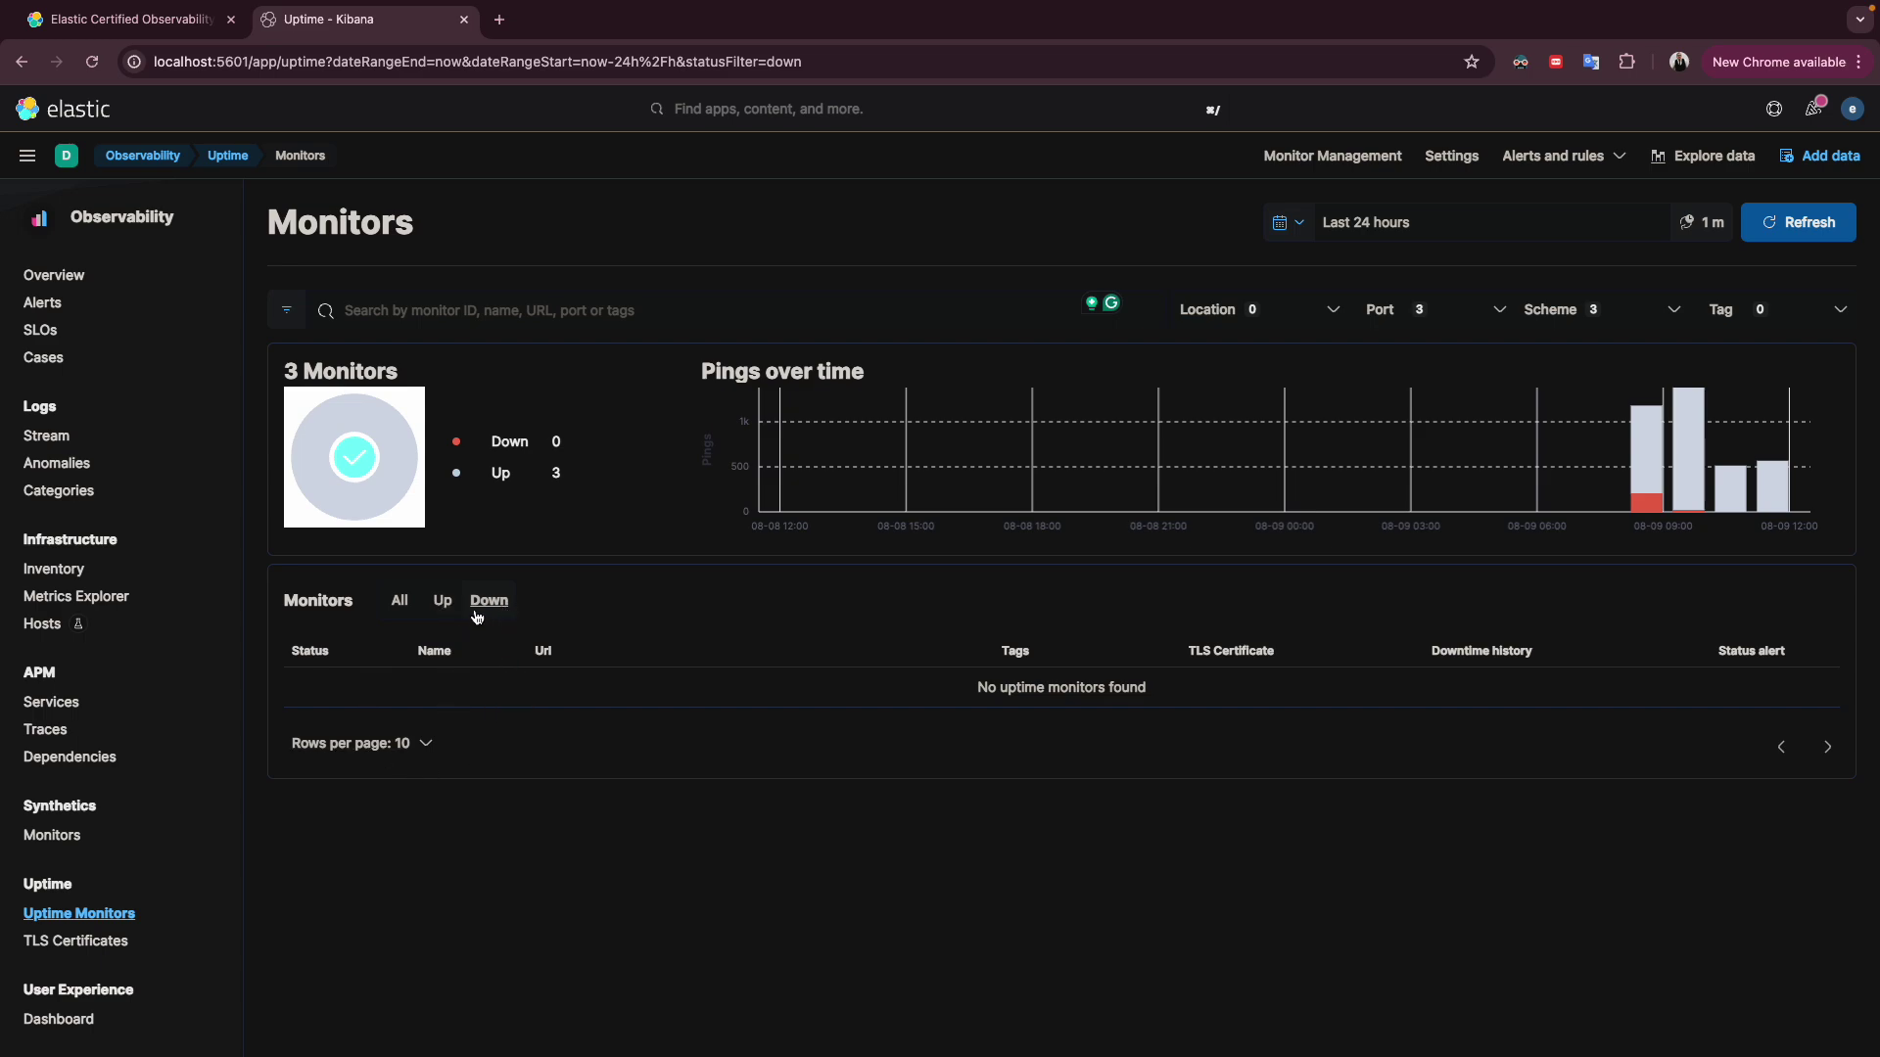
click(440, 602)
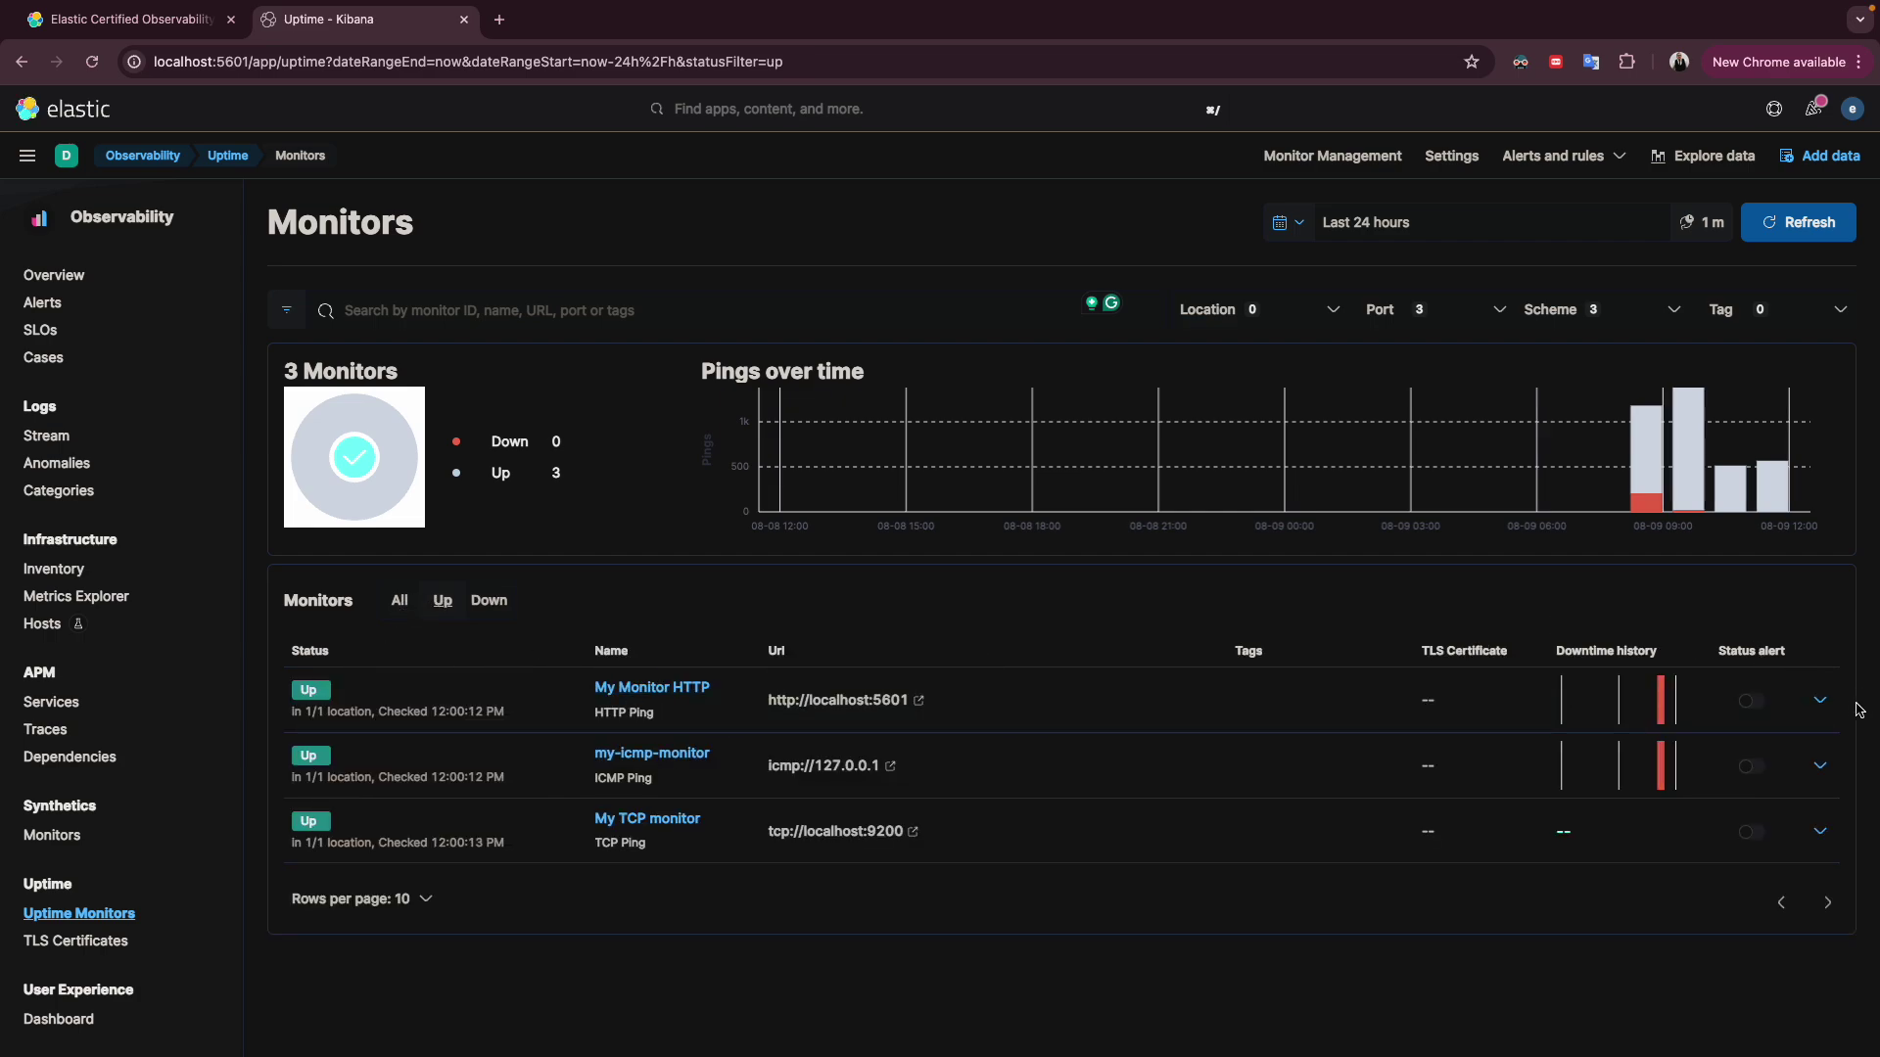
Expand the my-icmp-monitor row and review its details, enabled rules and most recent error
click(1818, 701)
click(1816, 701)
click(1821, 767)
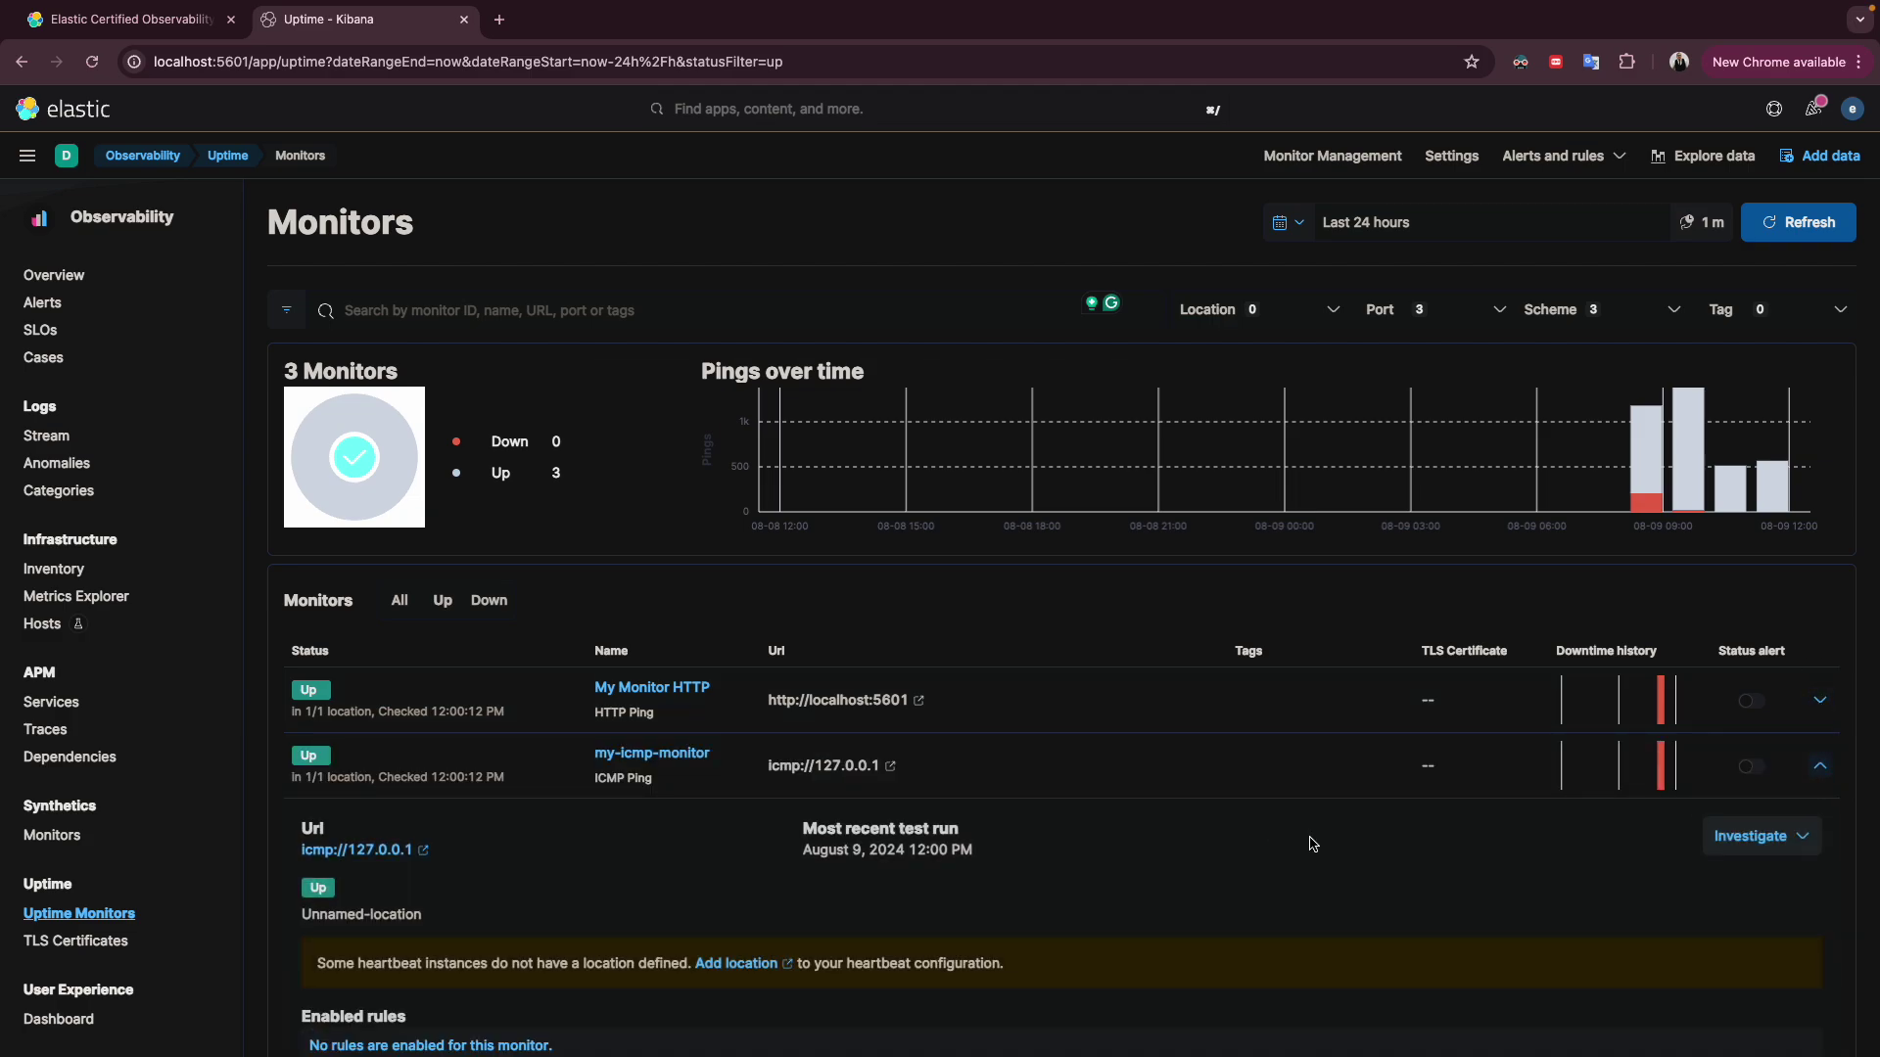
scroll(1313, 844, down, 2)
scroll(1313, 844, down, 2)
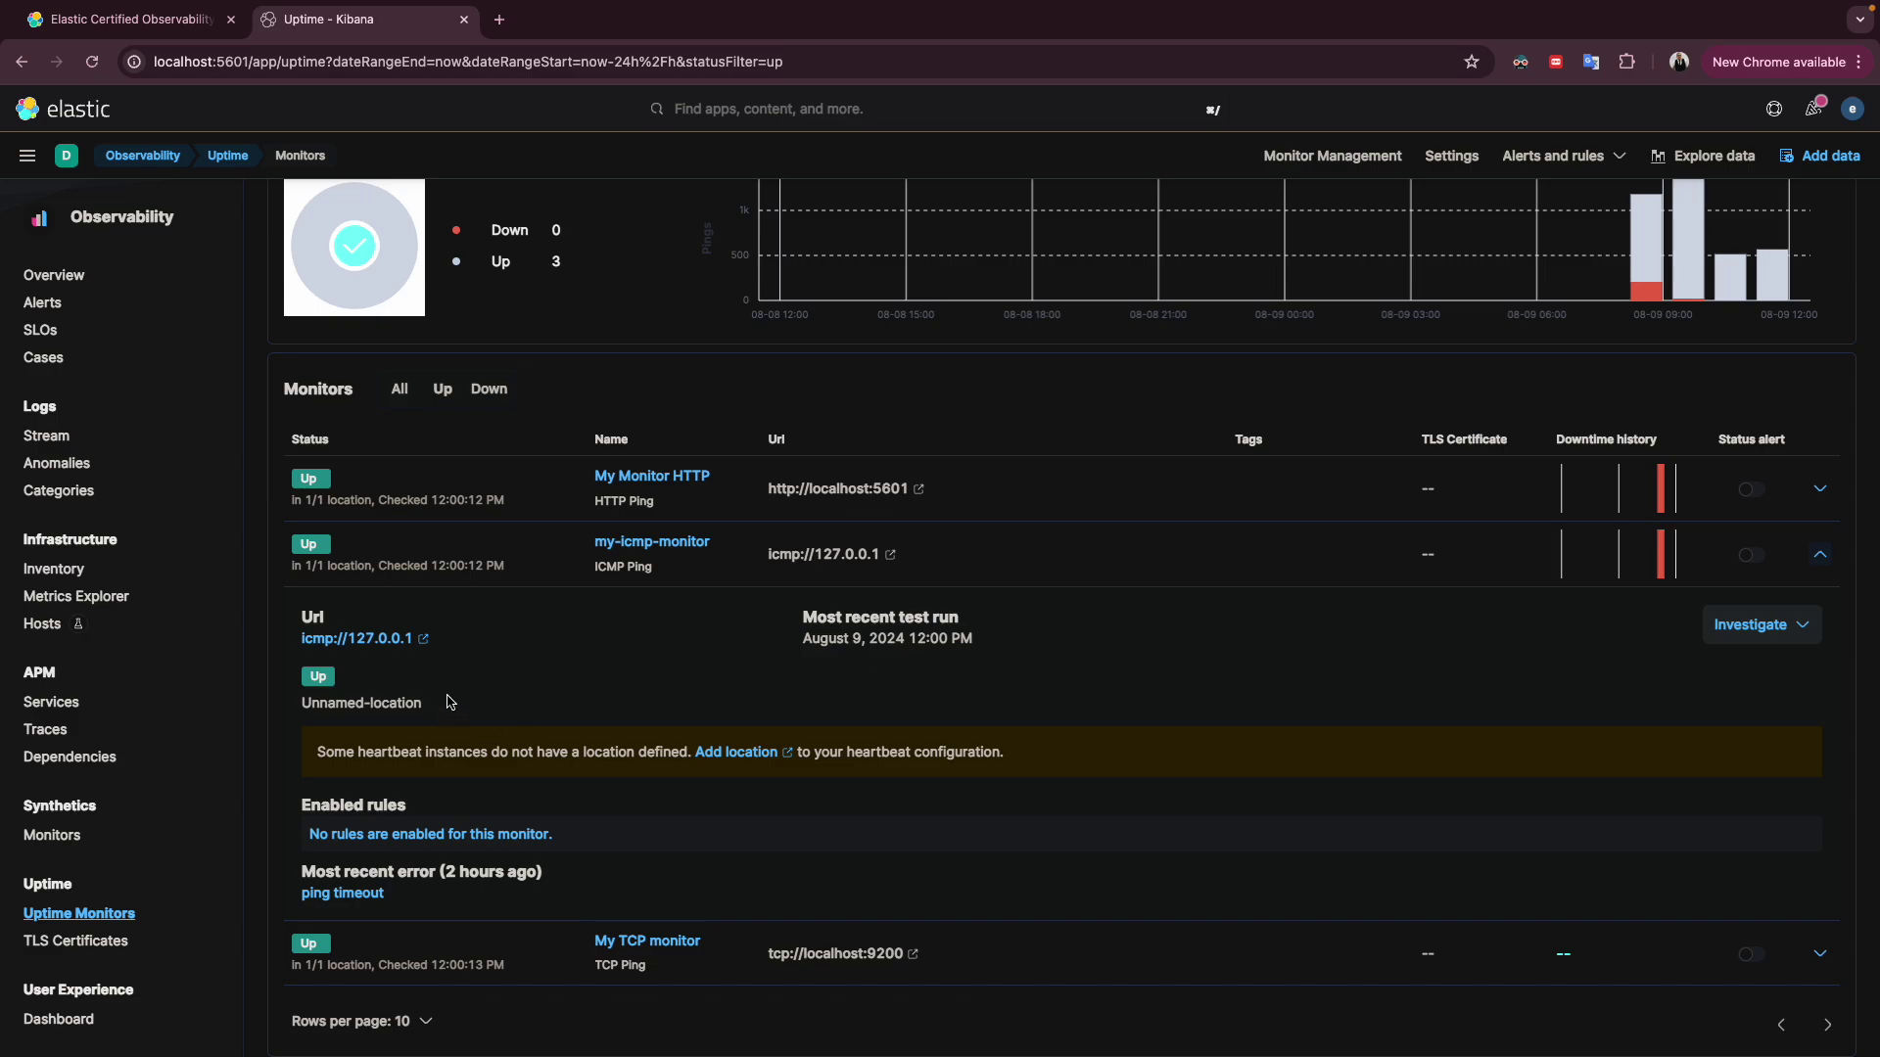
View the documentation linked from my-icmp-monitor's missing-location notice and return to the monitors list
drag(315, 744, 920, 755)
click(918, 750)
click(711, 756)
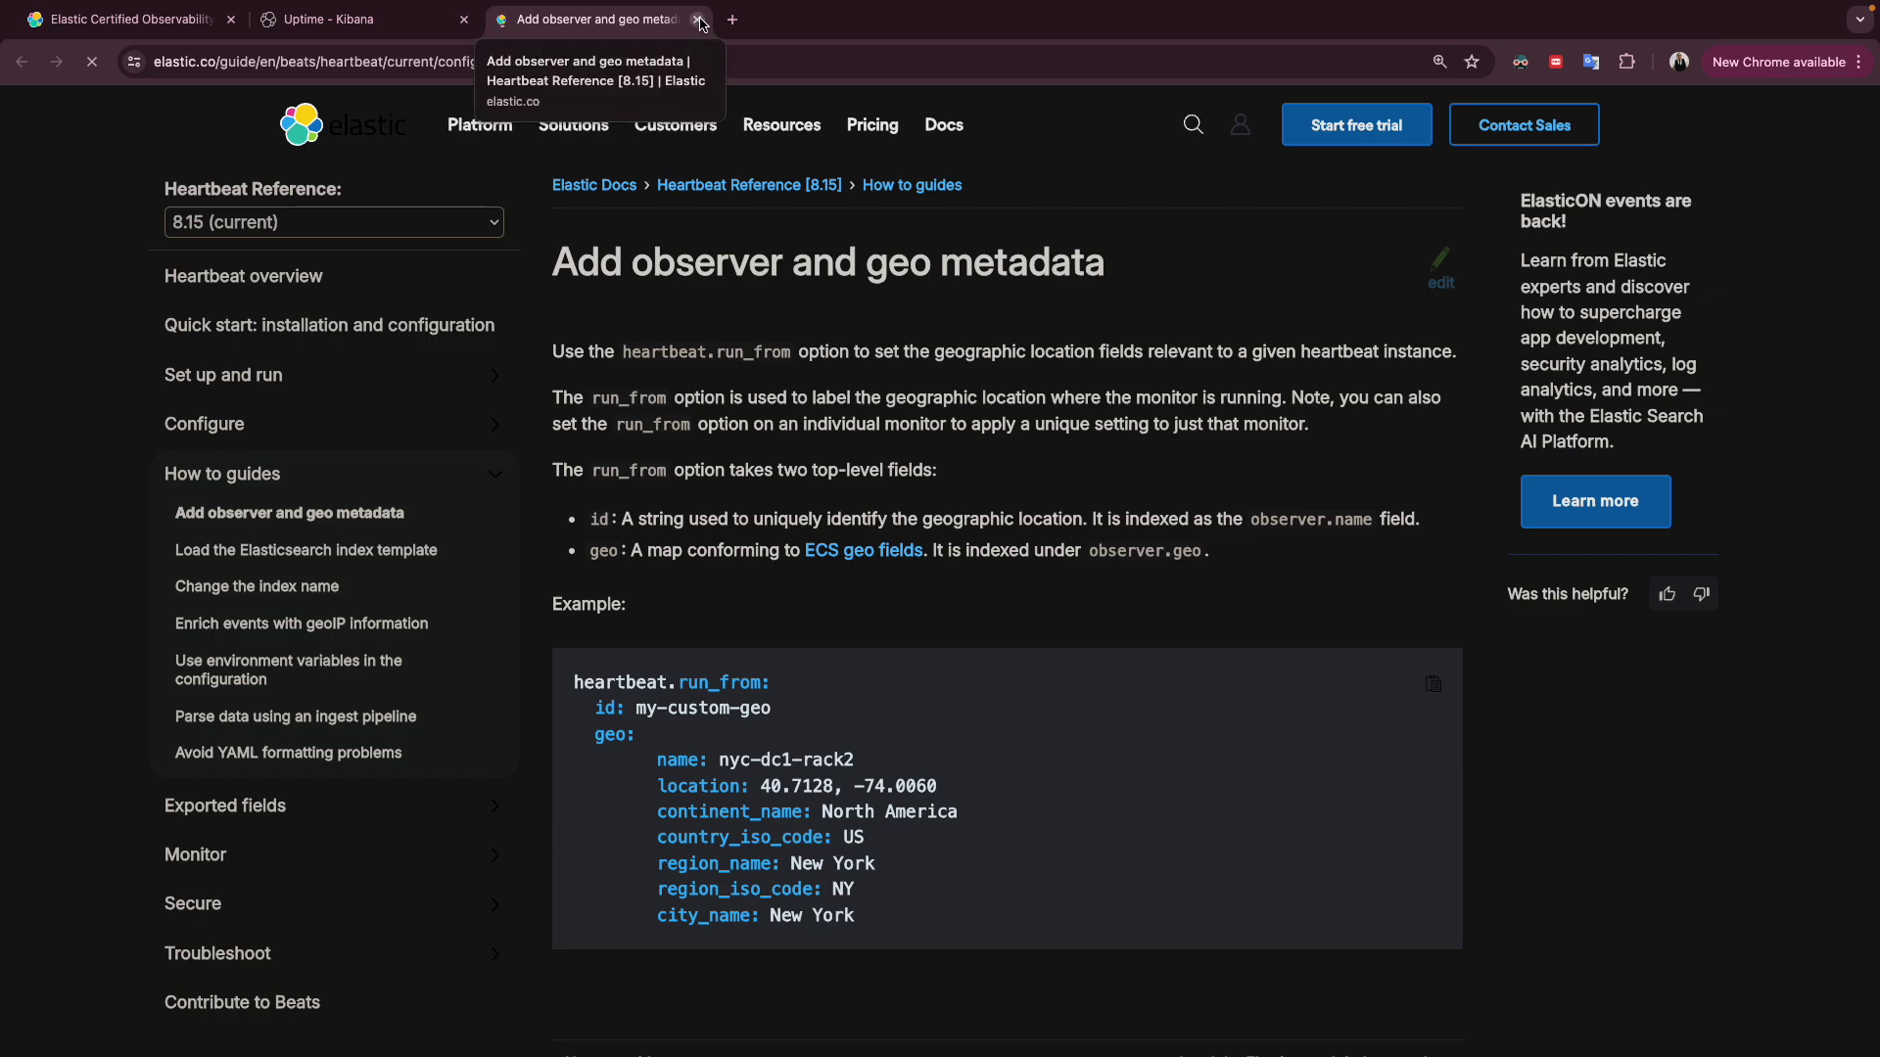
click(698, 19)
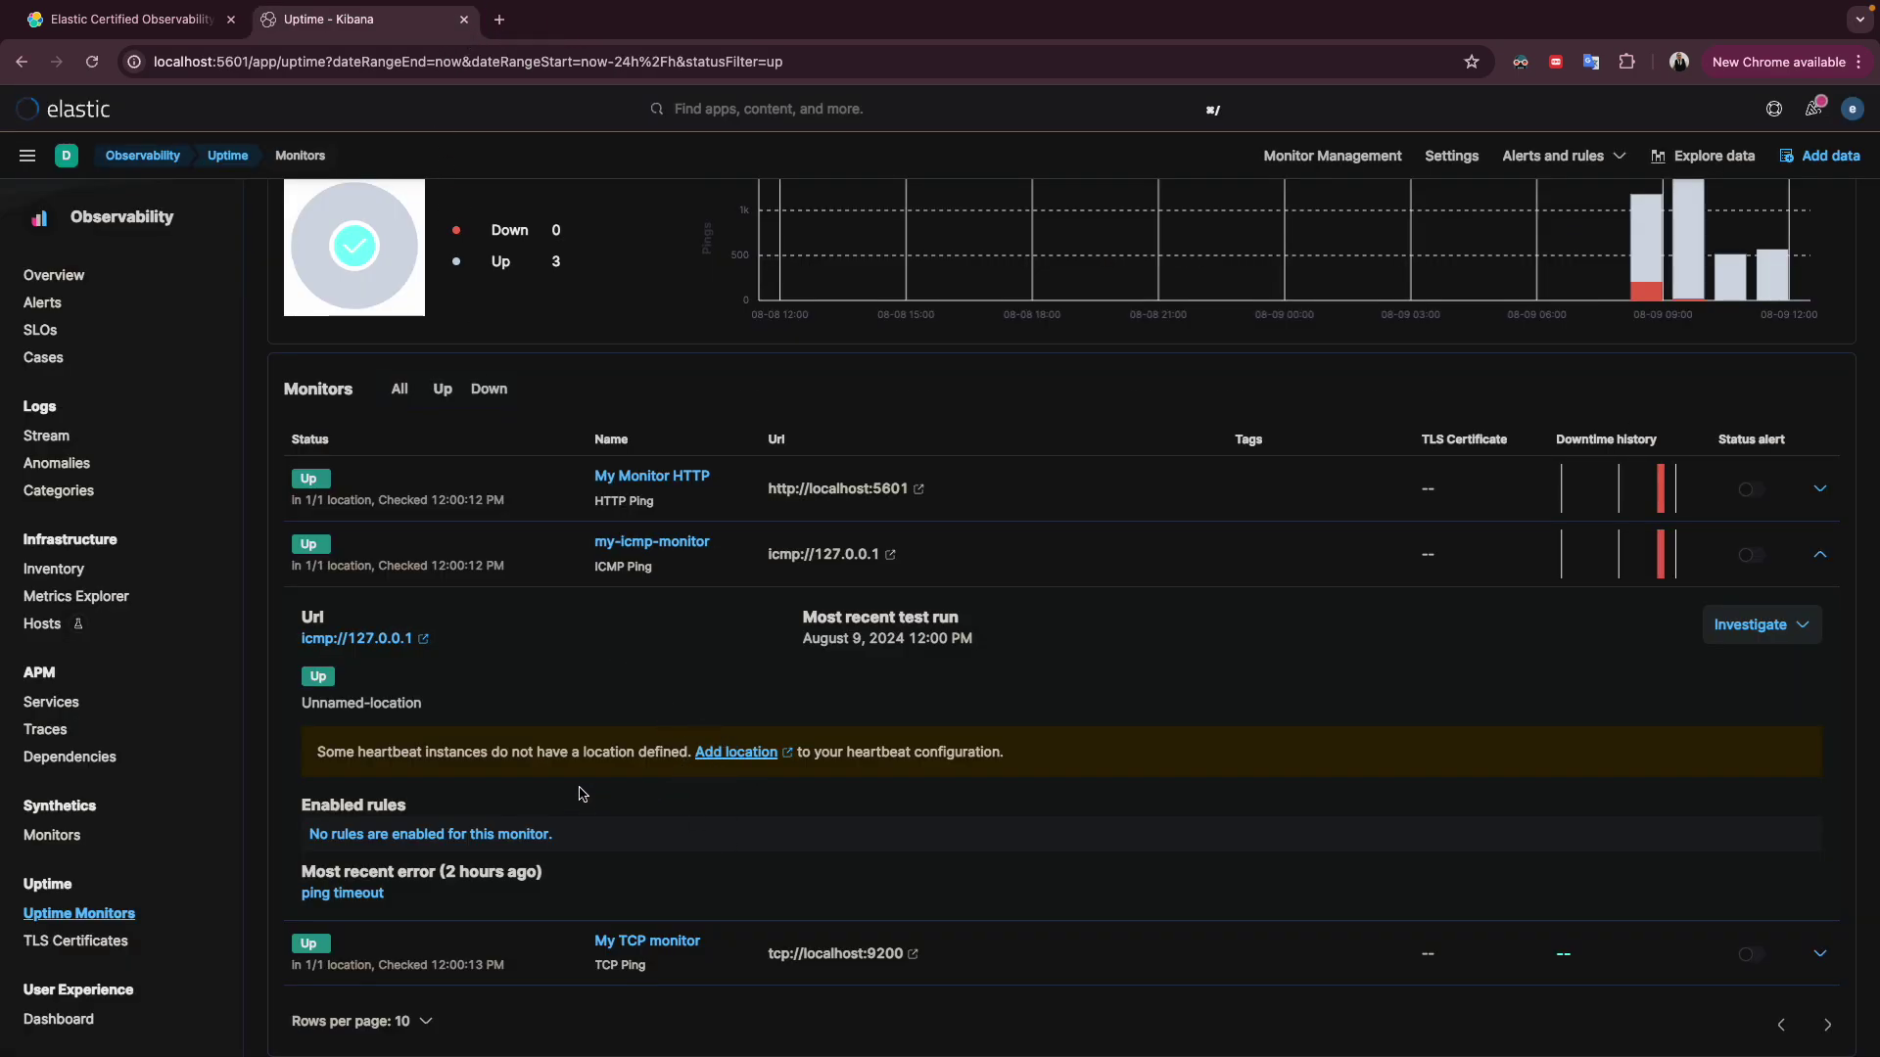
Investigate my-icmp-monitor's host metrics and view the metric details of the host in the infrastructure inventory
scroll(583, 793, down, 1)
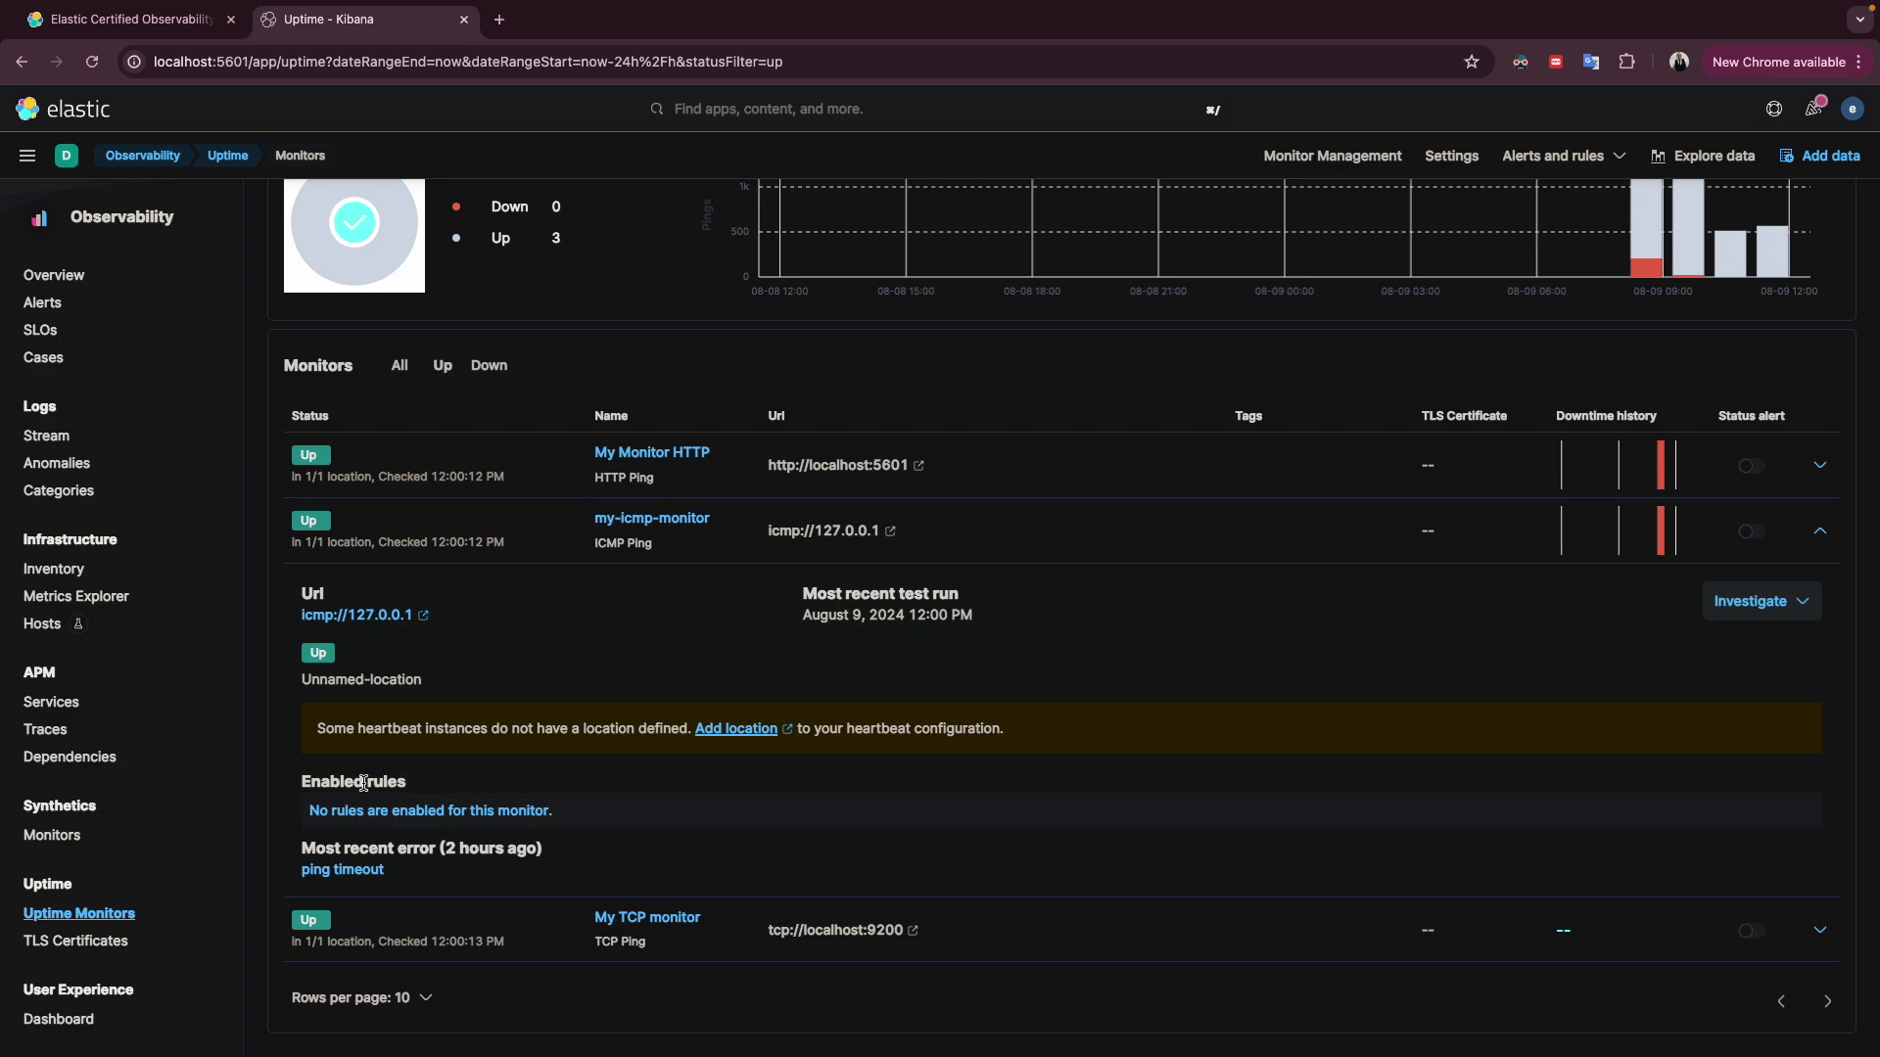
scroll(486, 729, up, 3)
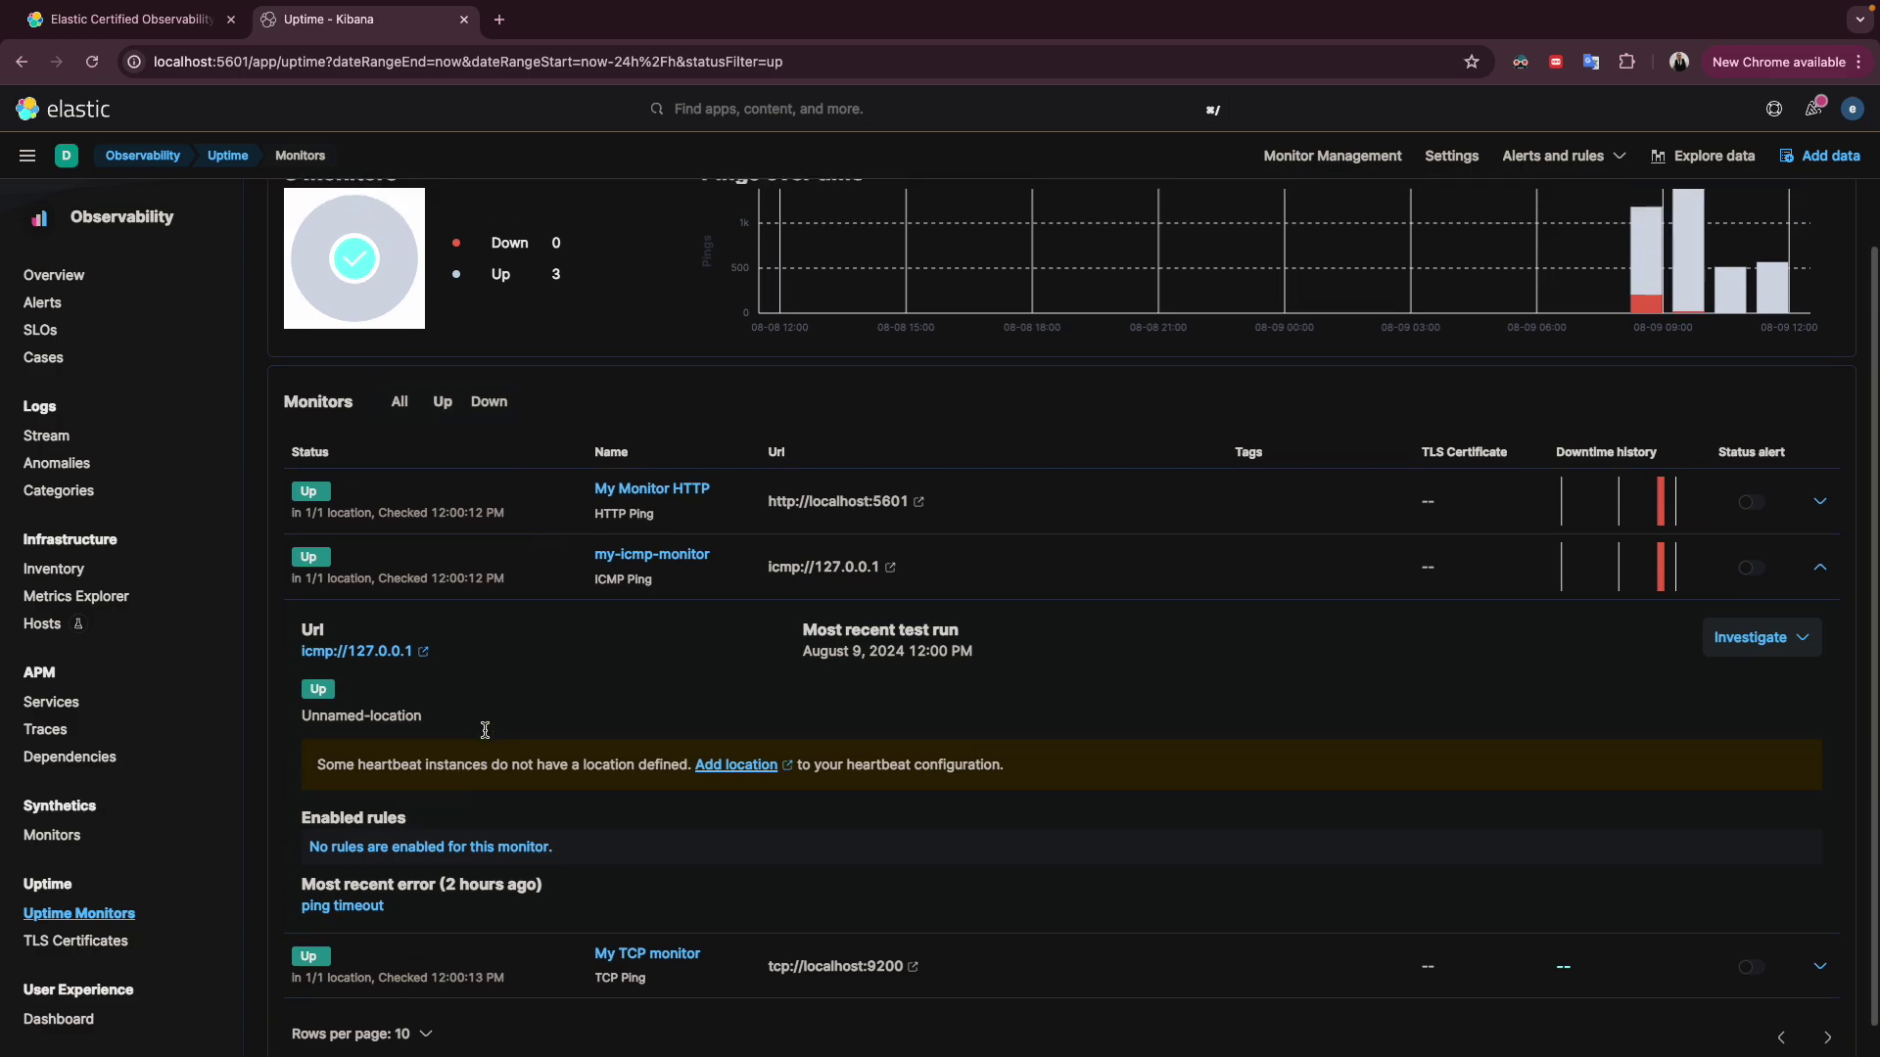
scroll(398, 693, up, 2)
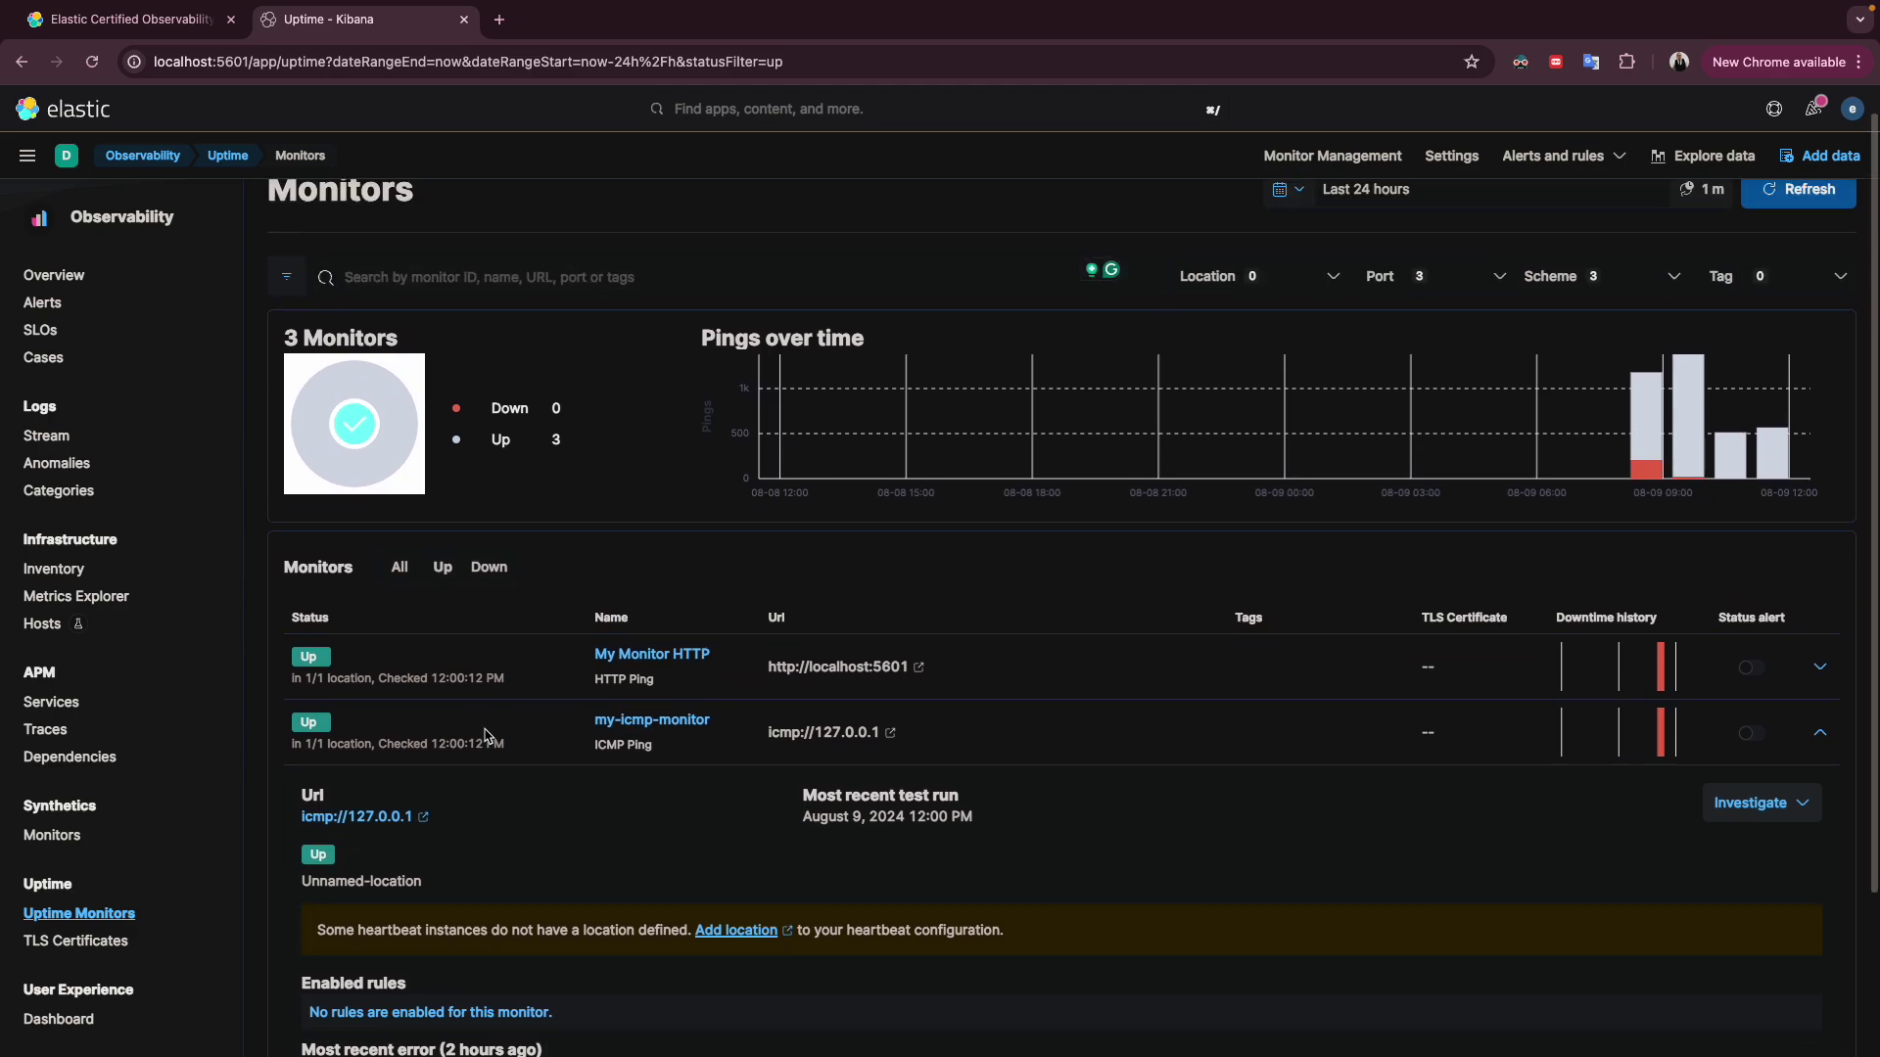
scroll(398, 693, down, 5)
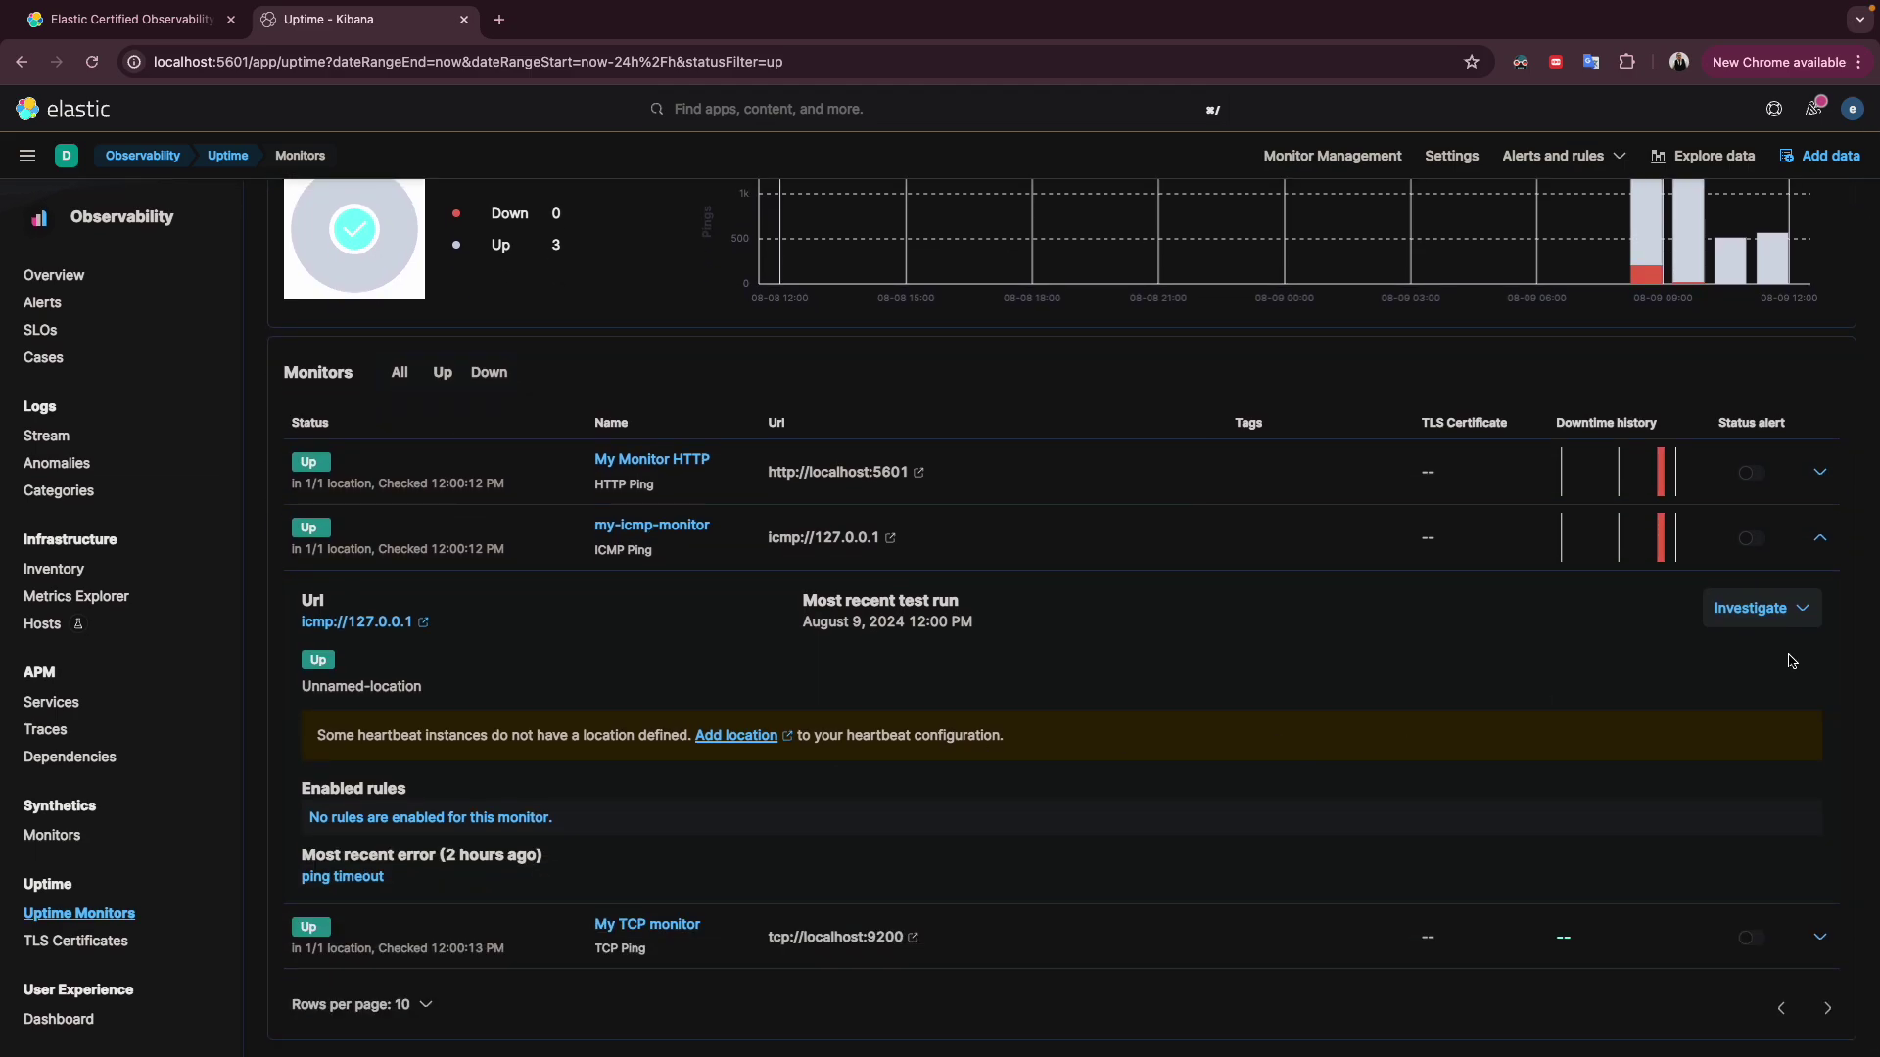
click(1786, 627)
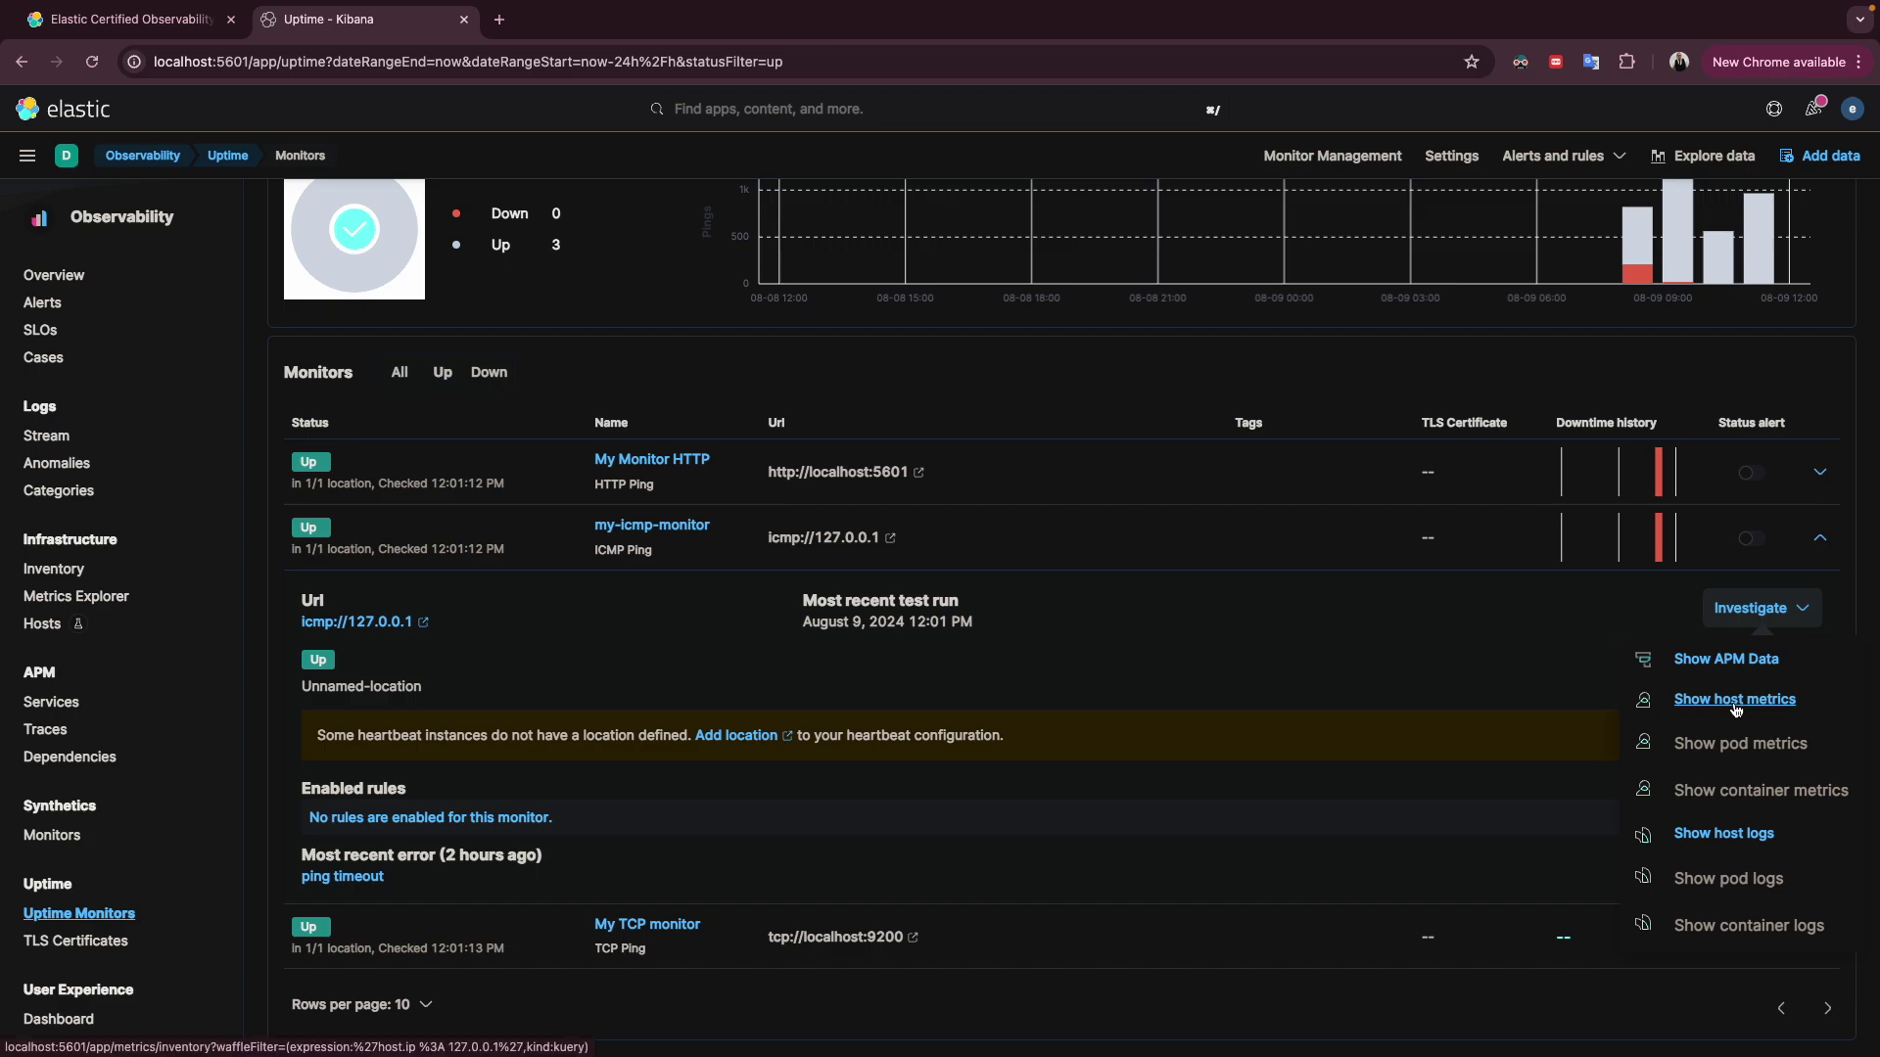
click(1740, 706)
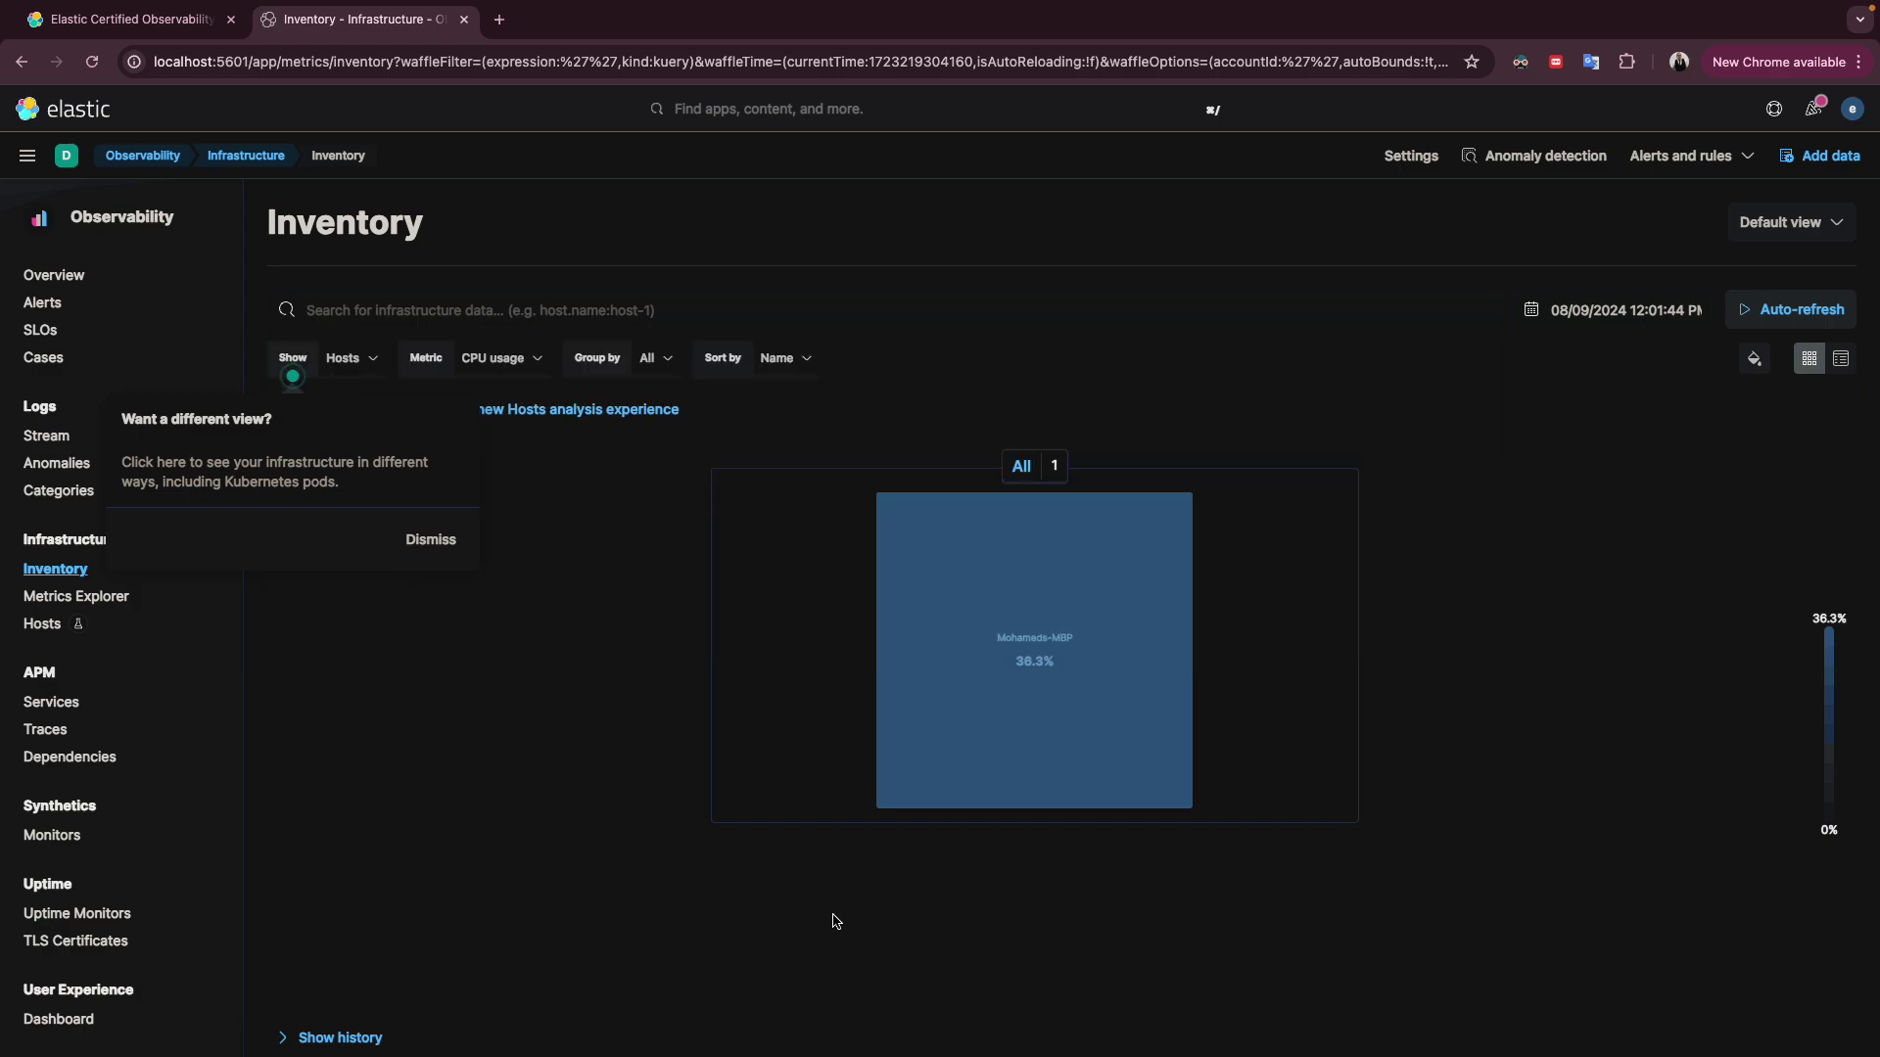
click(979, 726)
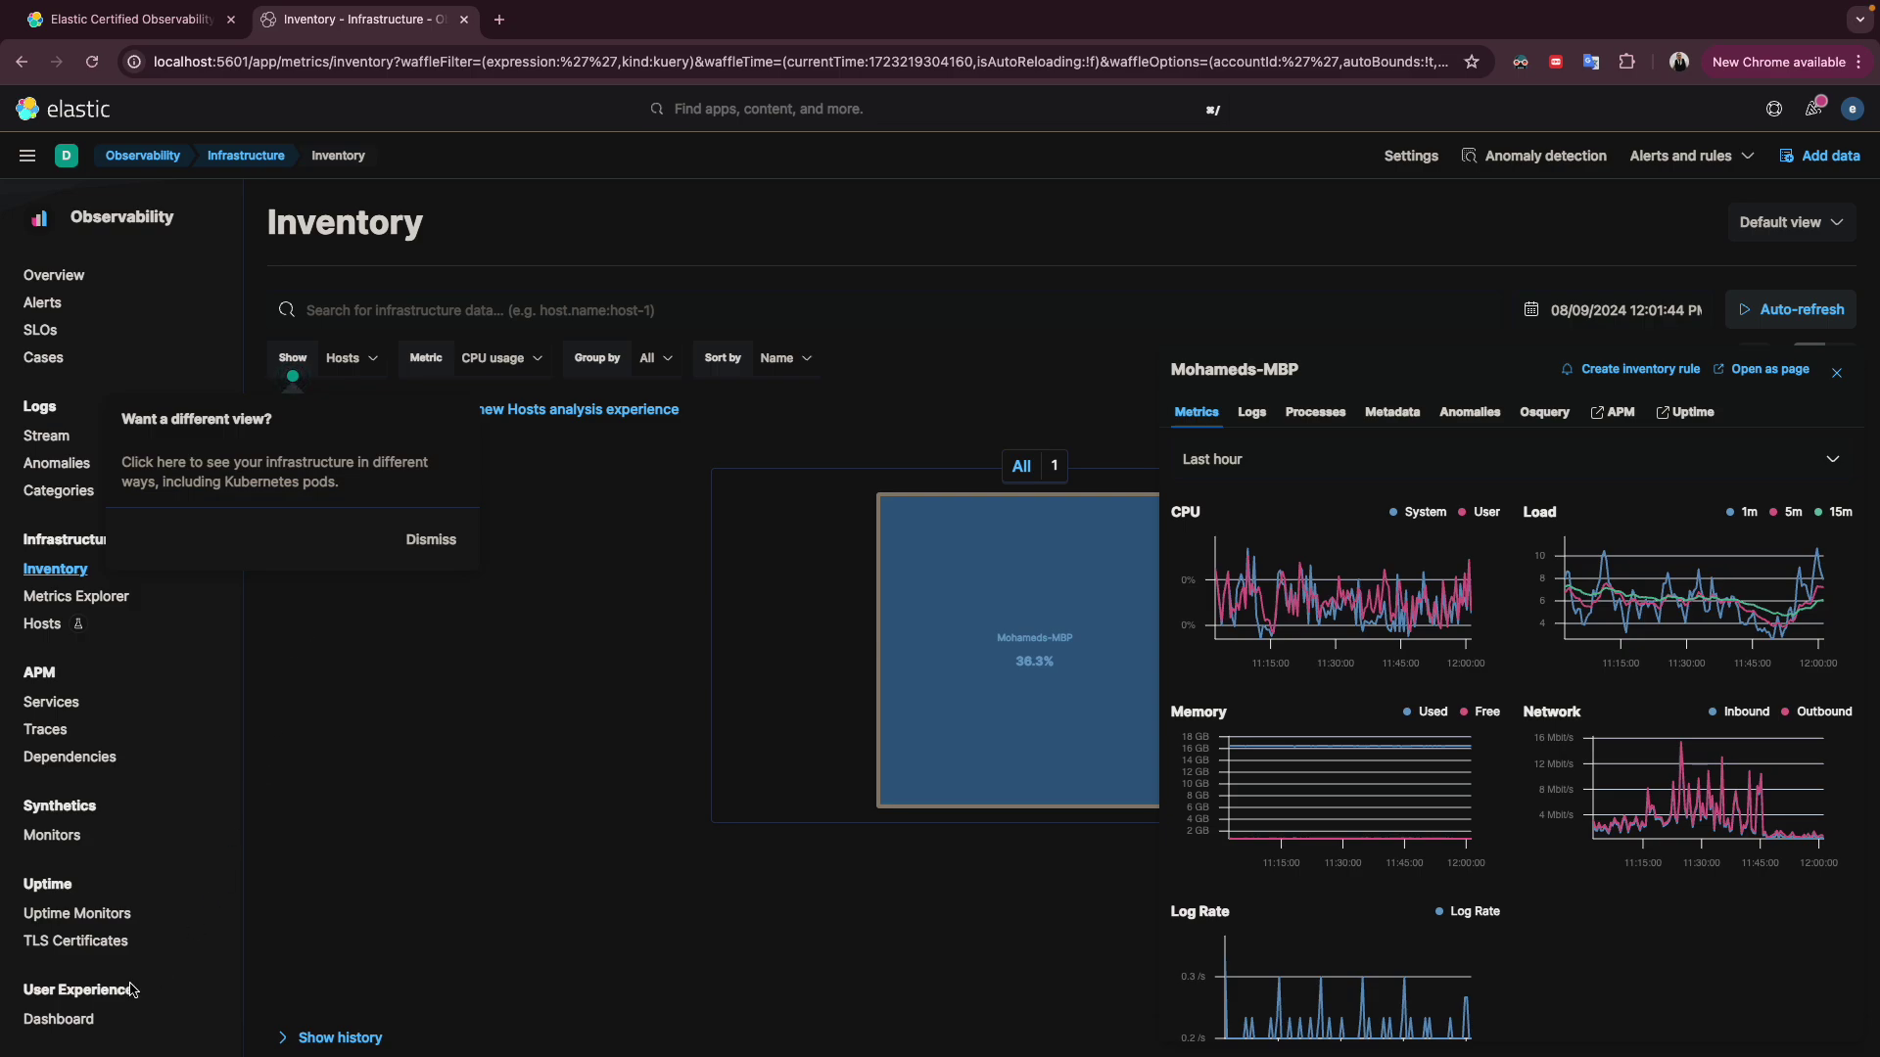
Return to Uptime Monitors and show the investigation options for My Monitor HTTP
click(79, 913)
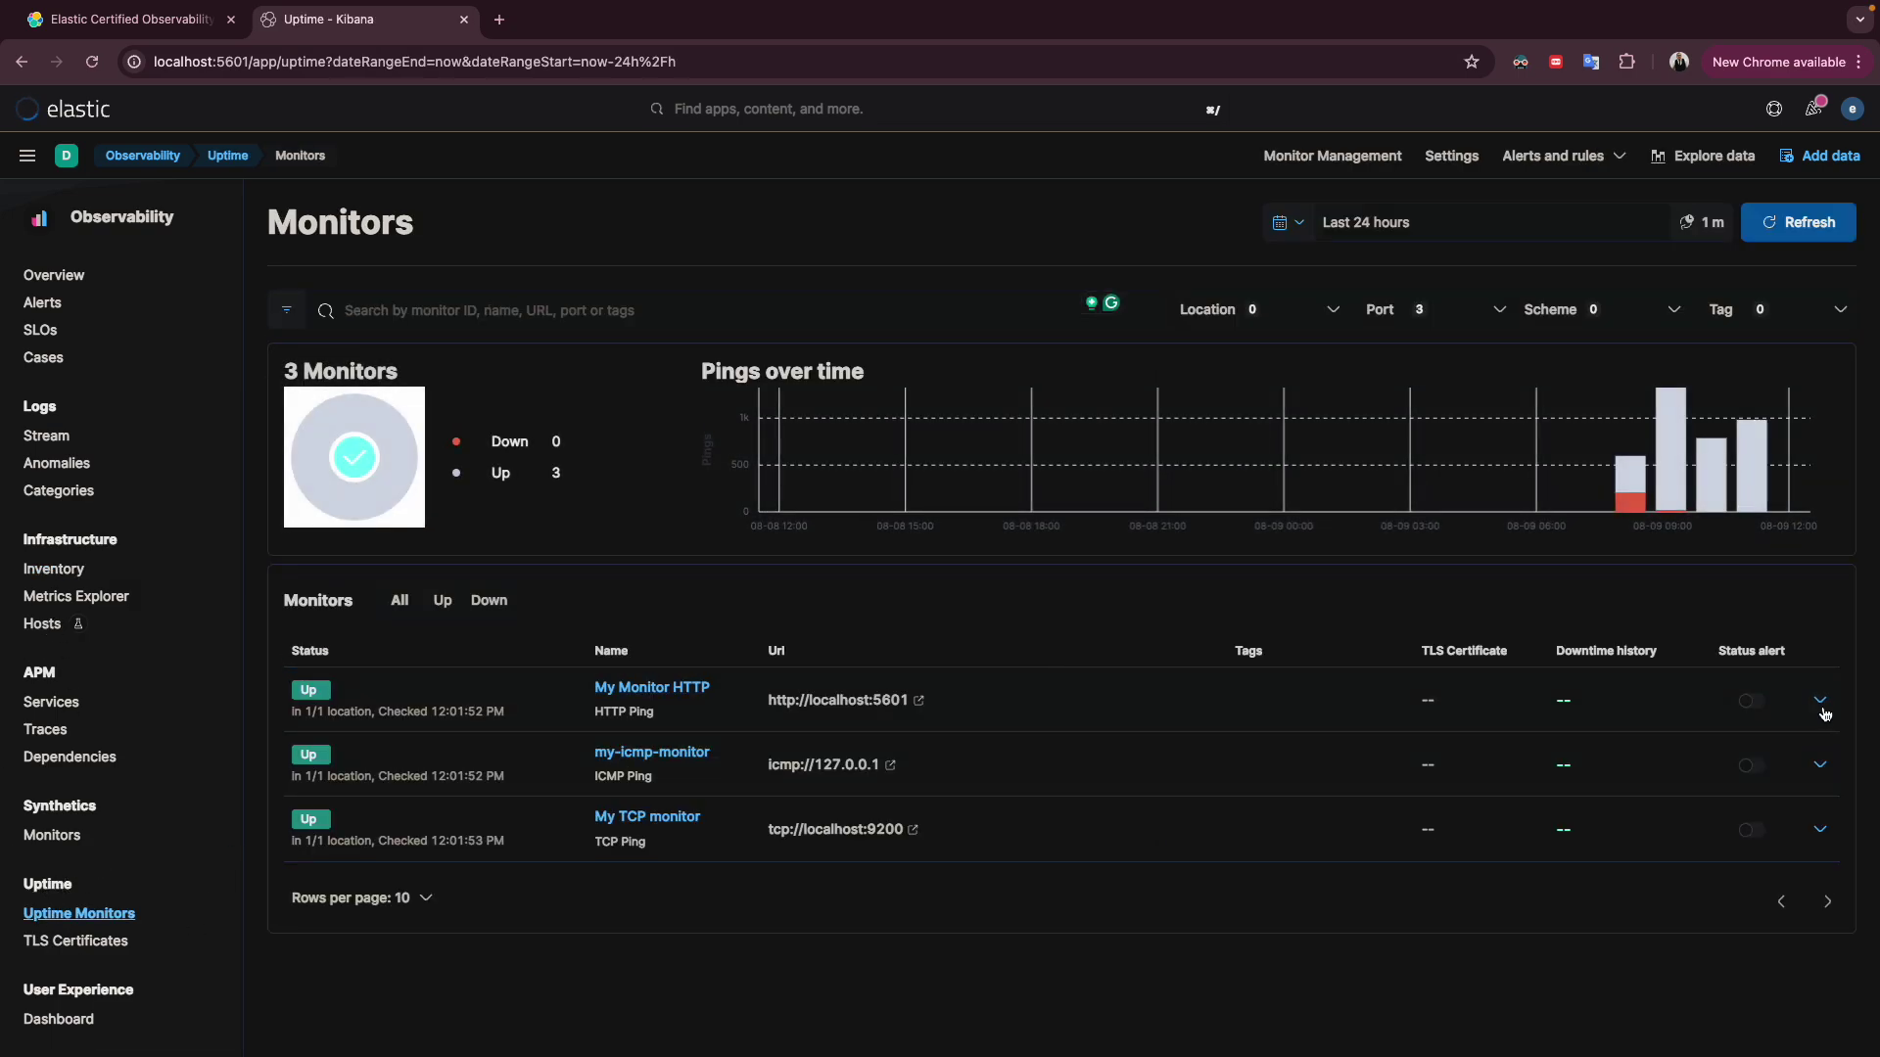
click(1821, 701)
click(1747, 772)
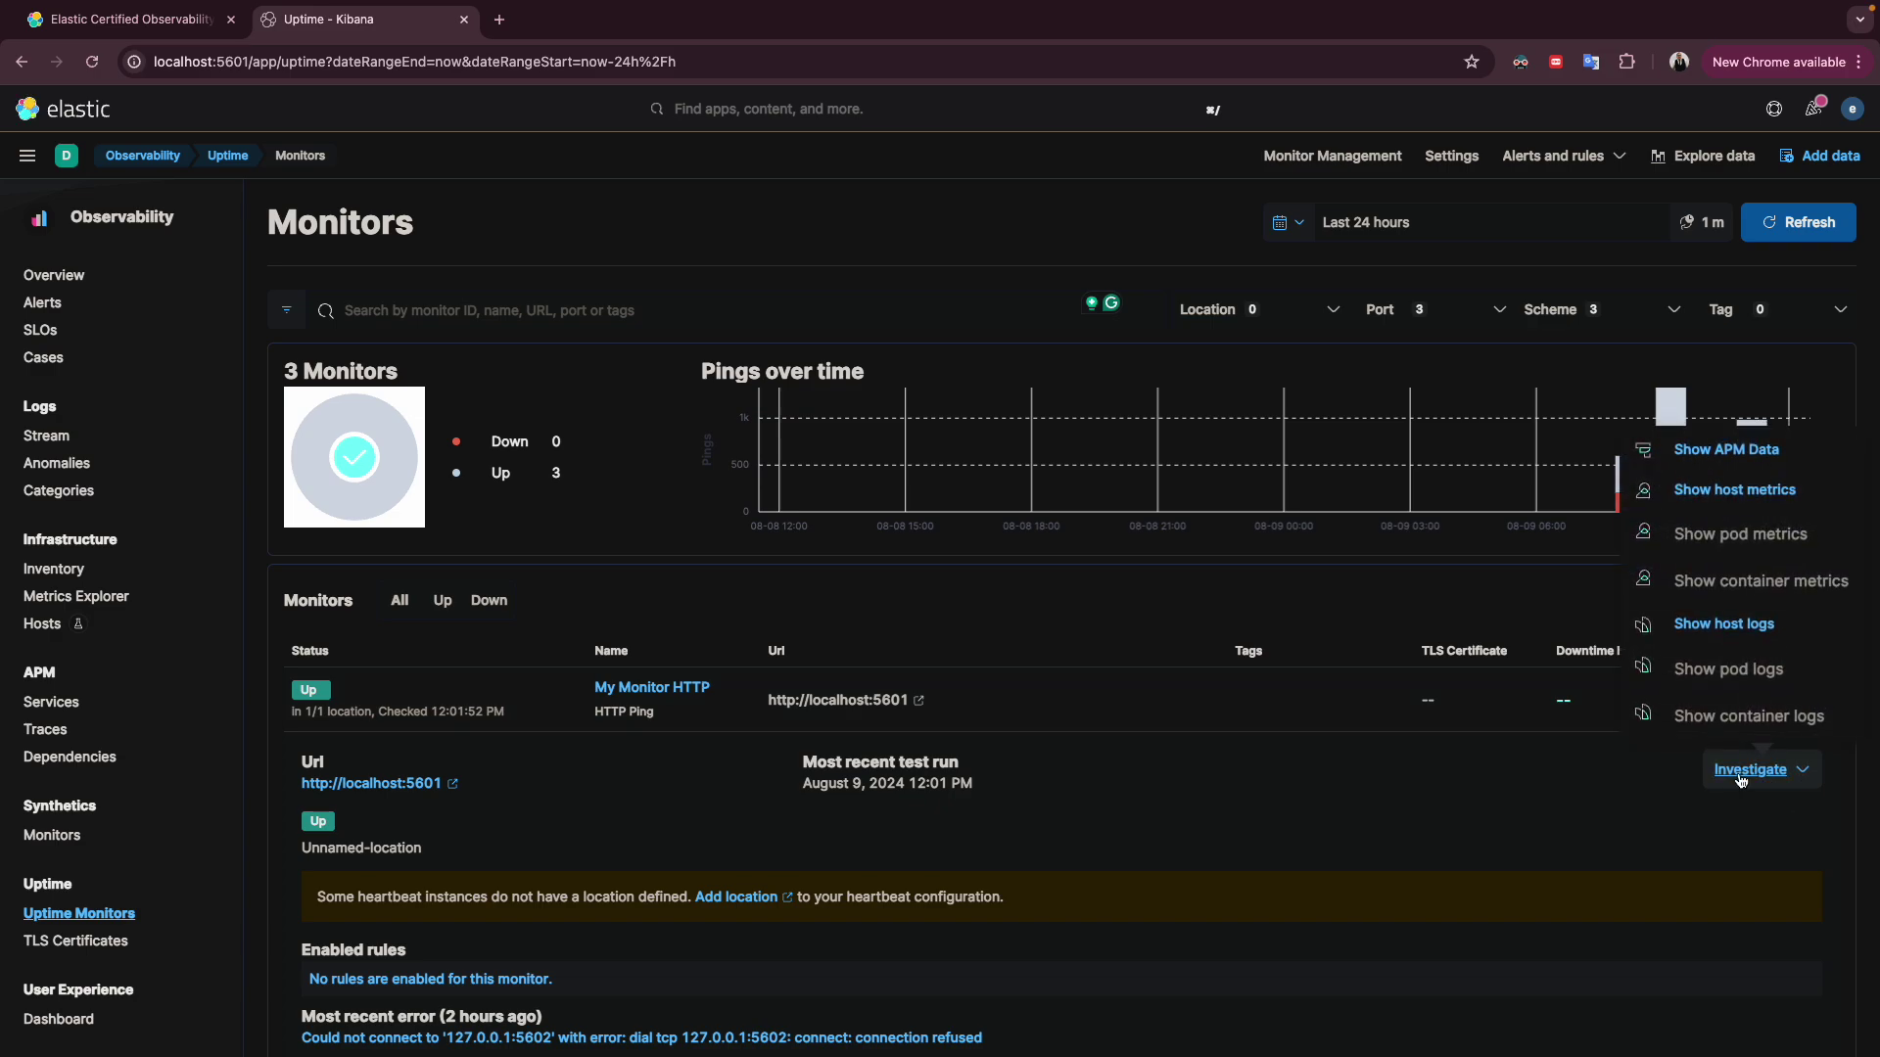
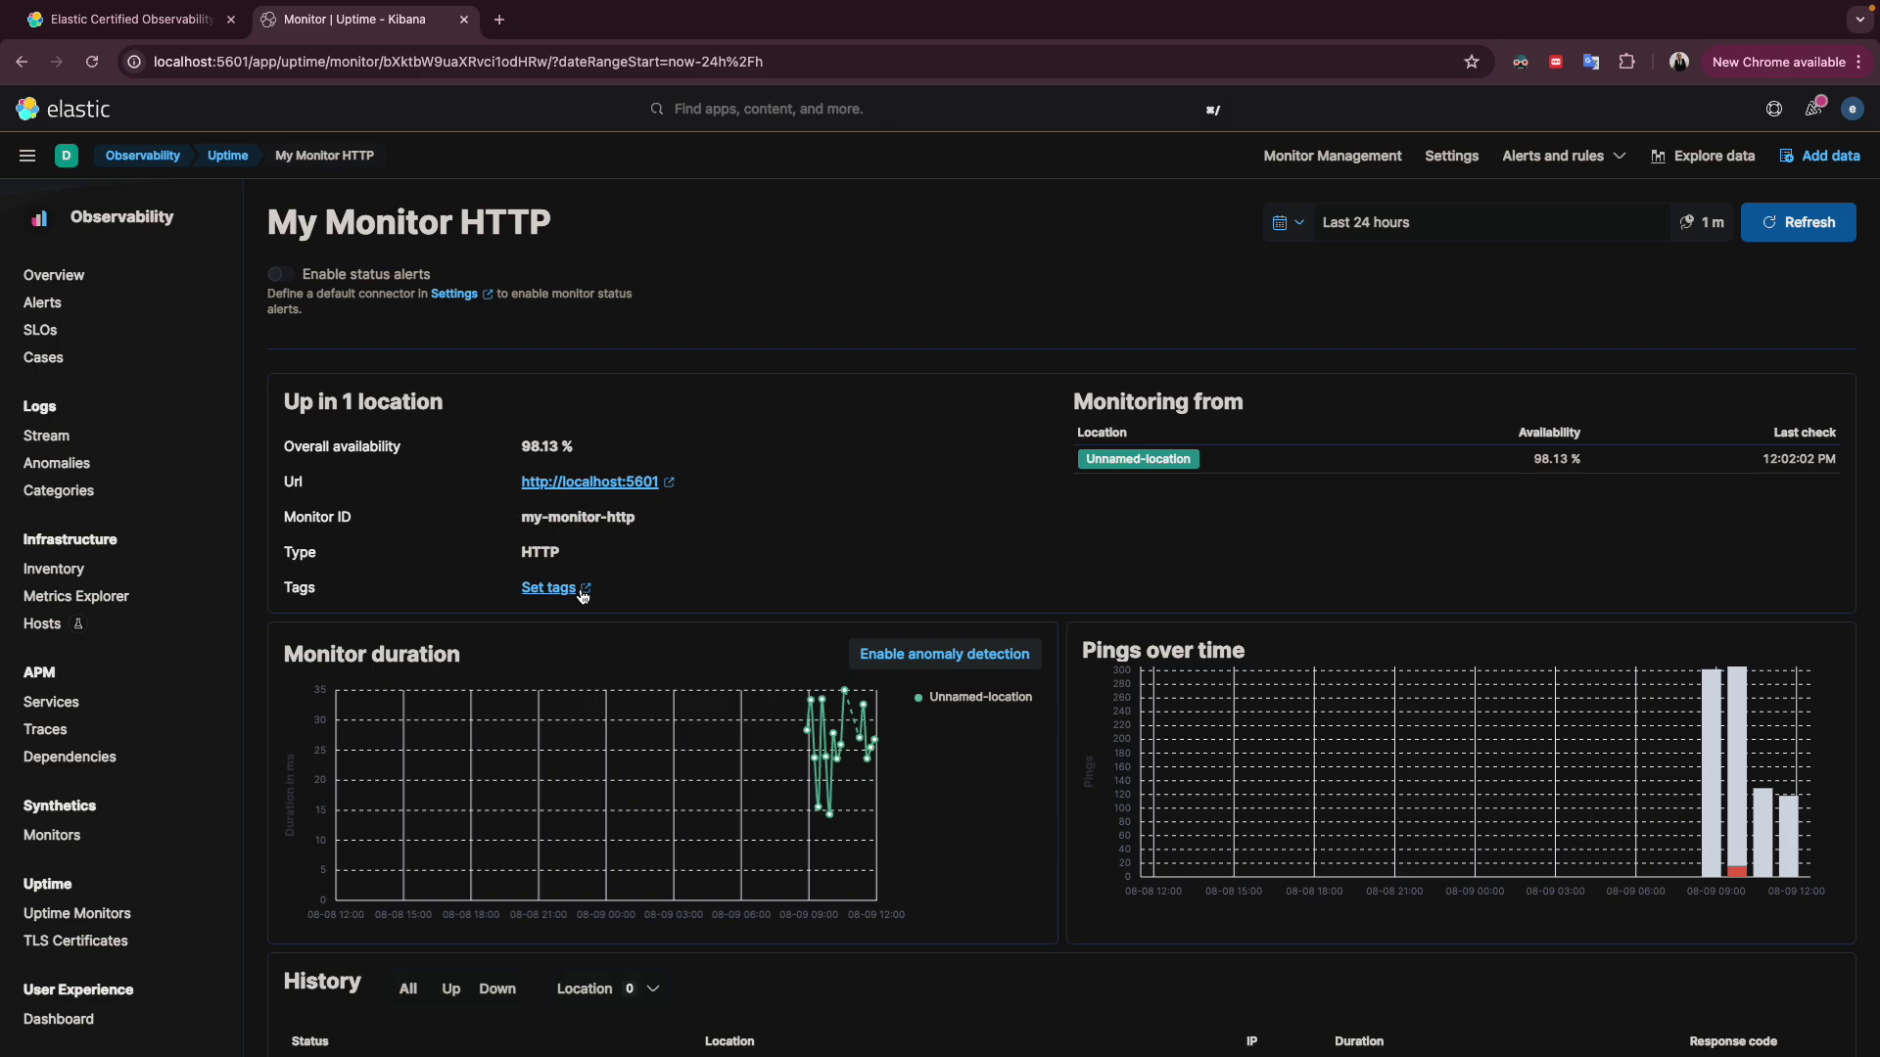
Narrow My Monitor HTTP's Pings over time chart to the period with failures, Aug 9, 2024, 09:50:31 to 10:01:21
scroll(623, 599, down, 2)
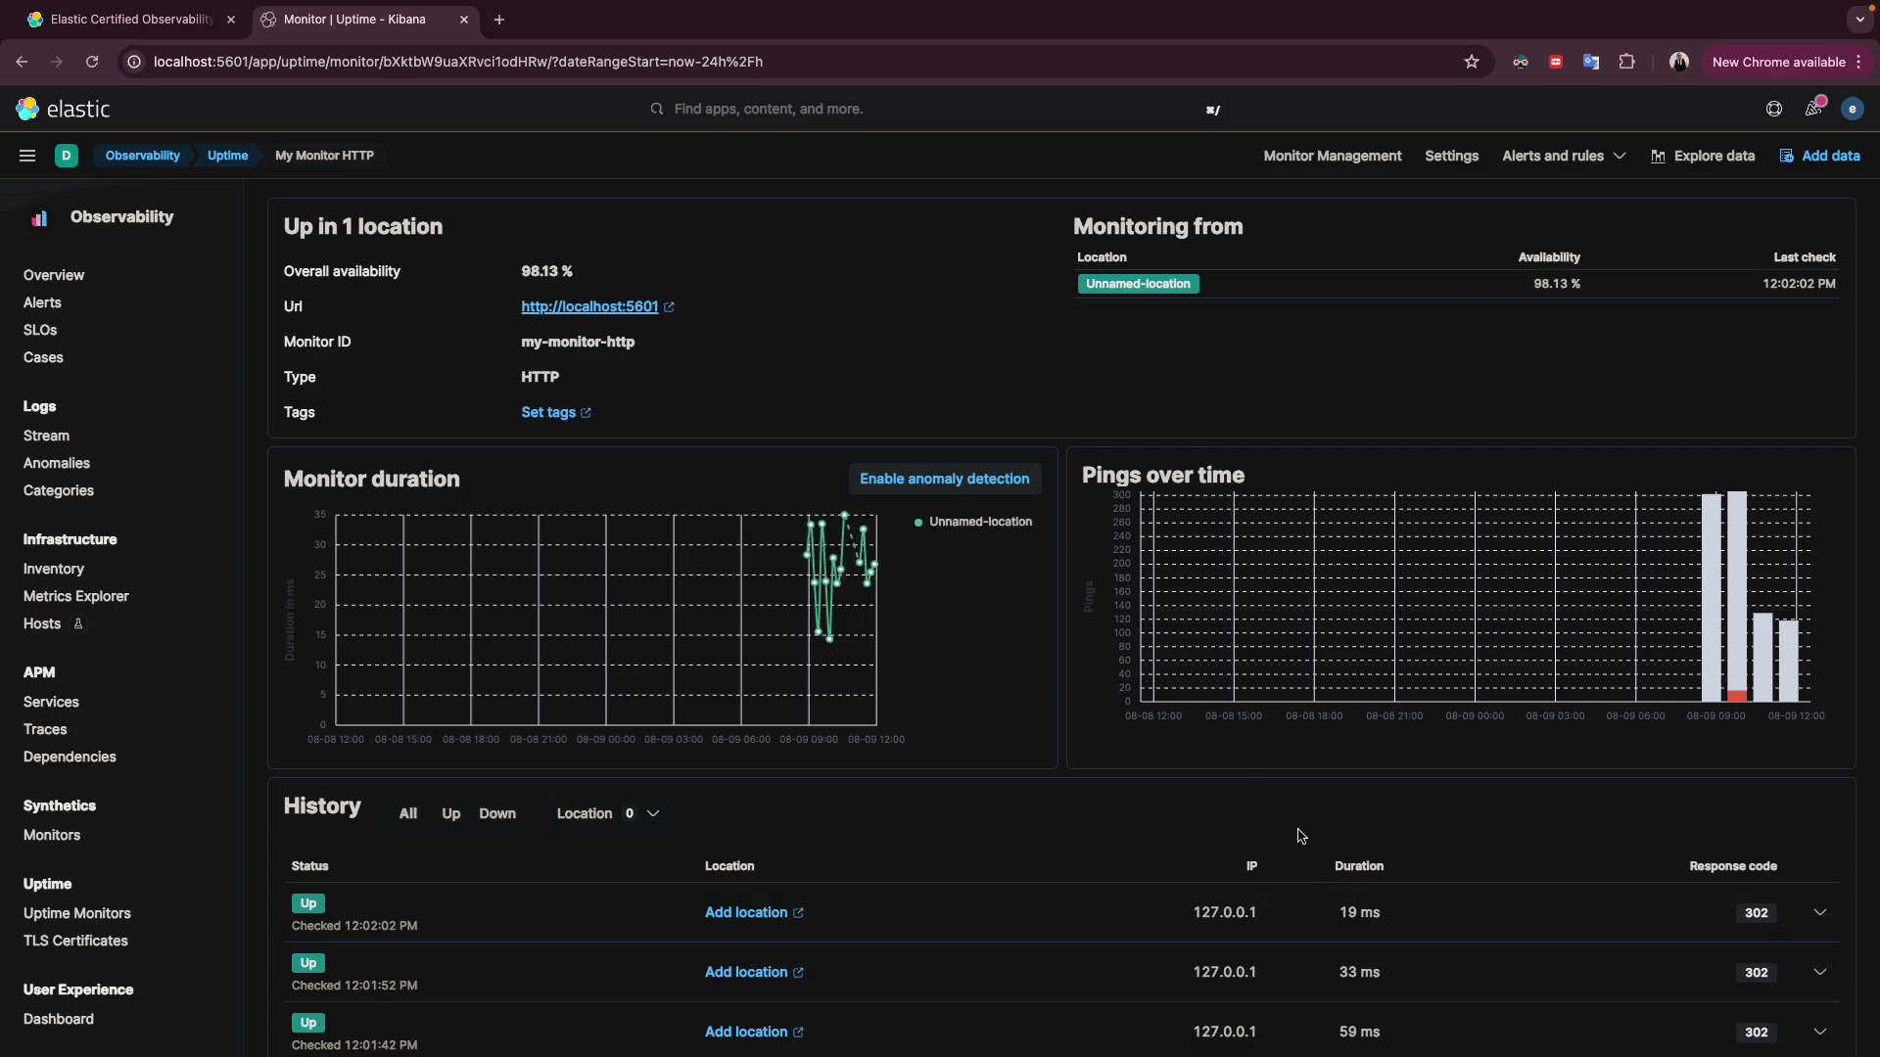
scroll(1331, 881, down, 2)
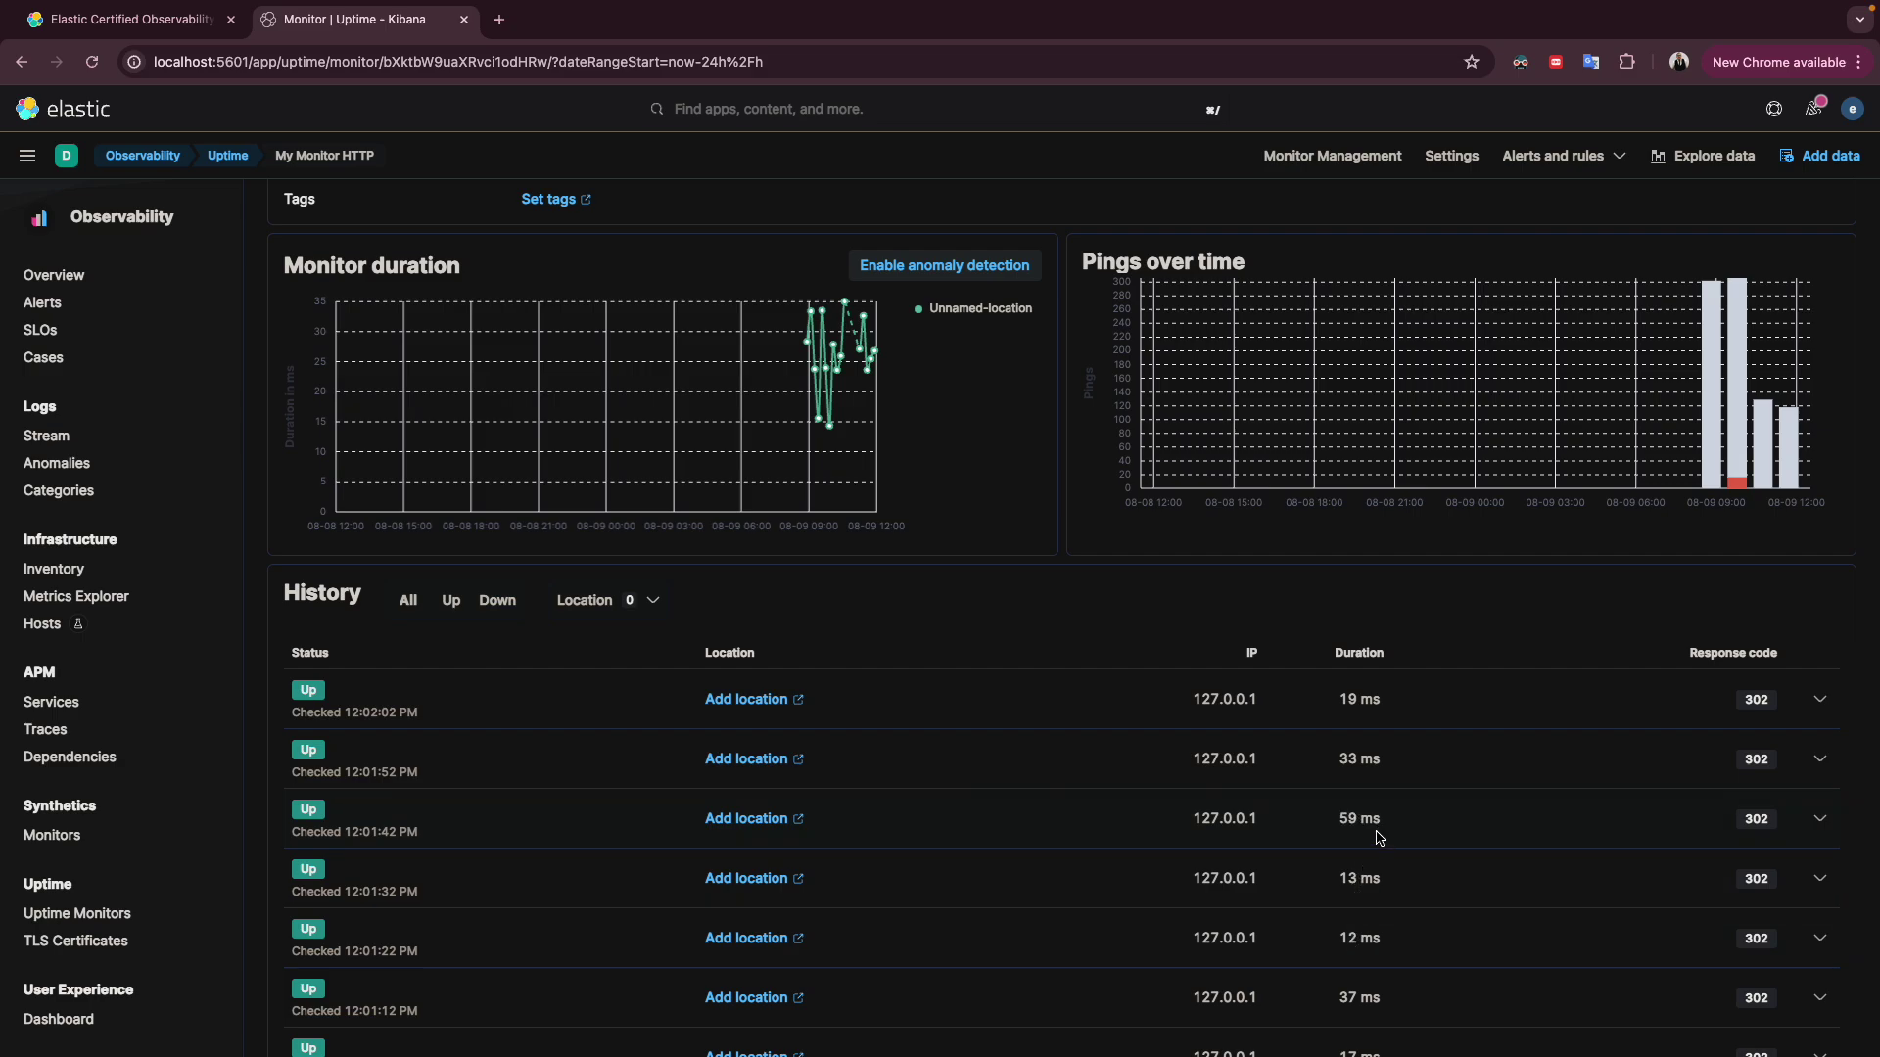
scroll(1361, 794, up, 1)
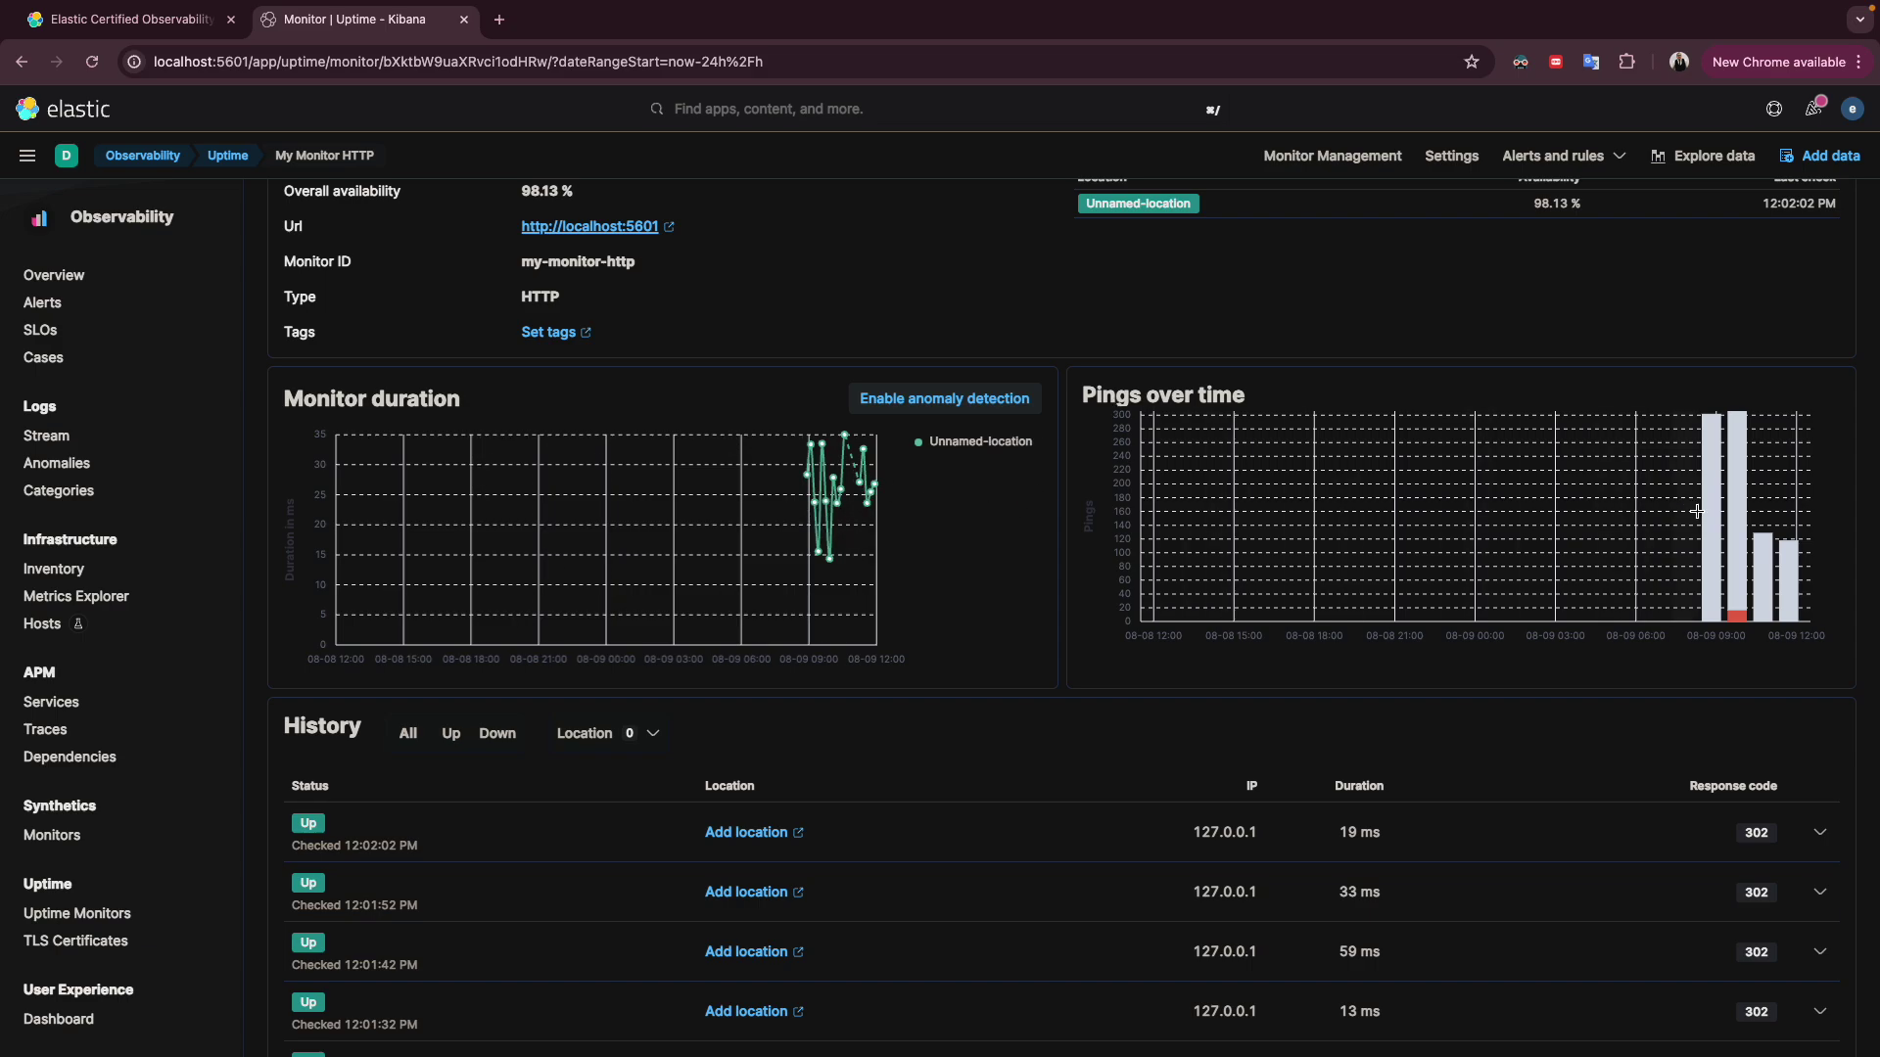
mouse_move(1736, 525)
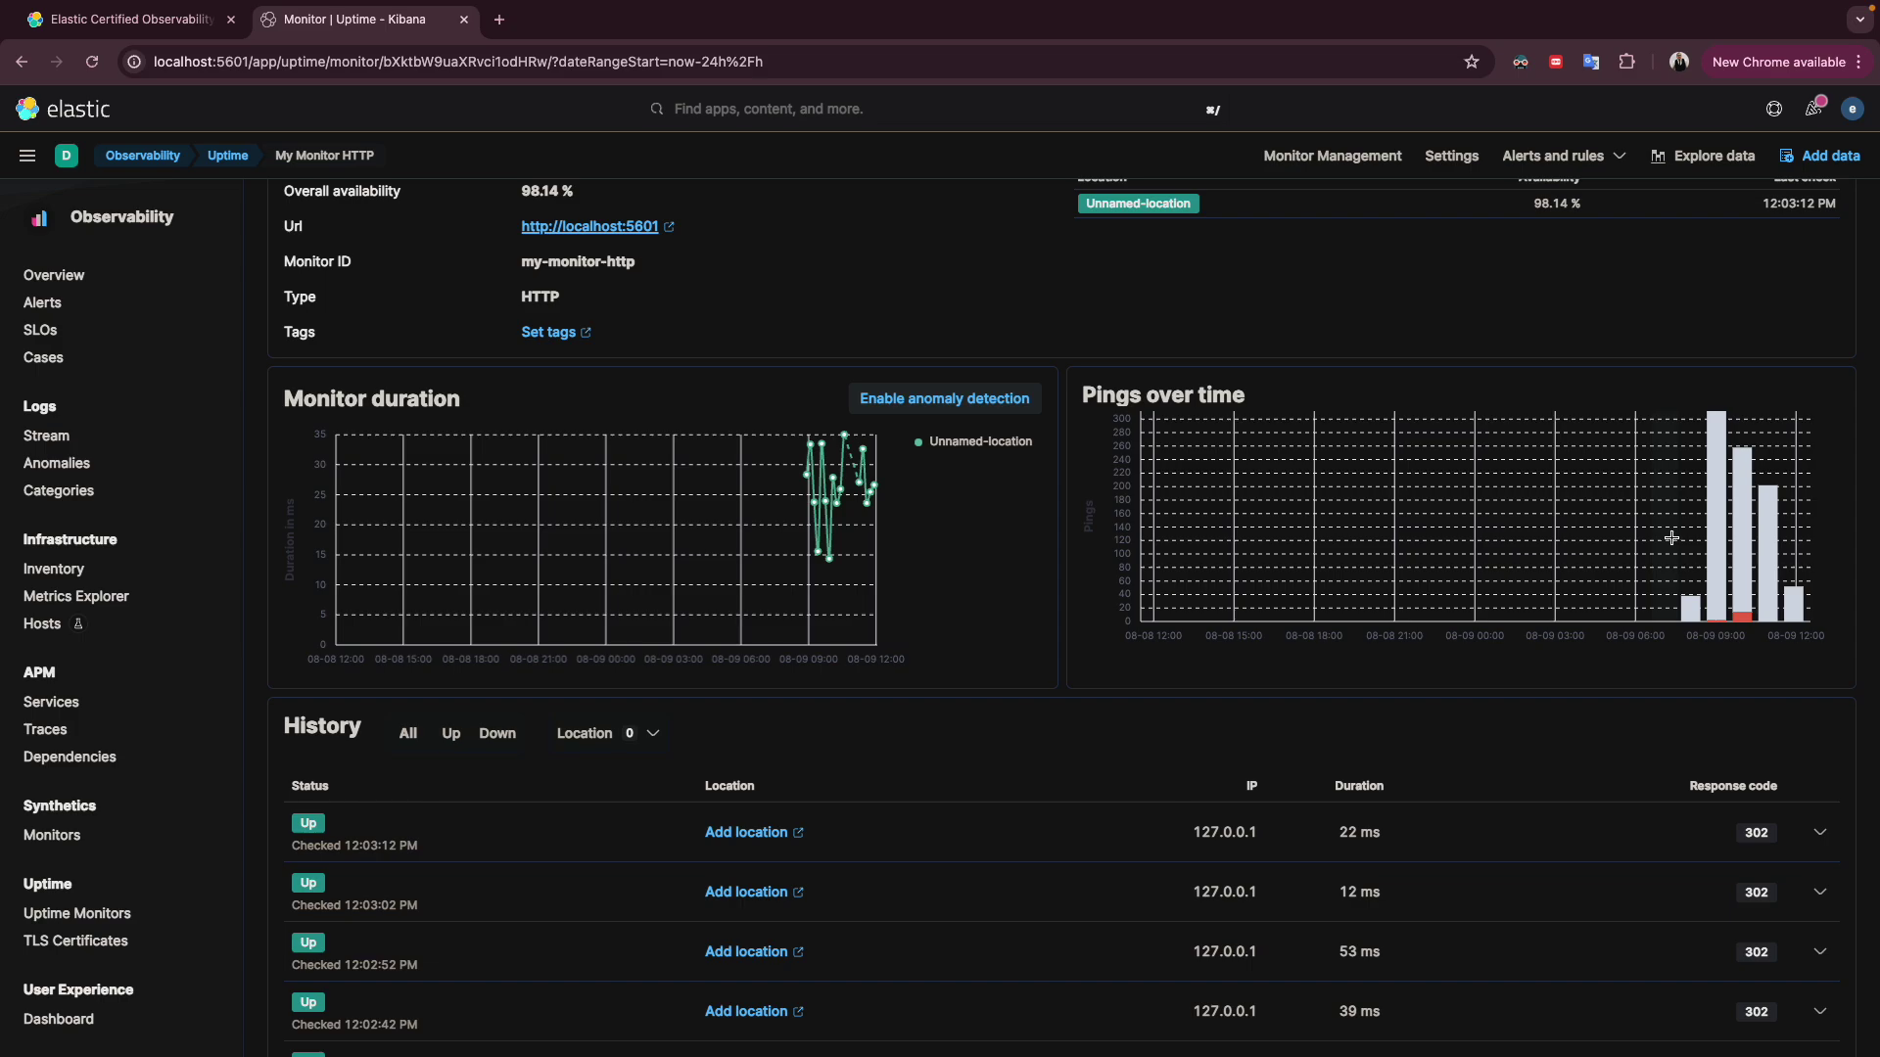
drag(1672, 543, 1807, 542)
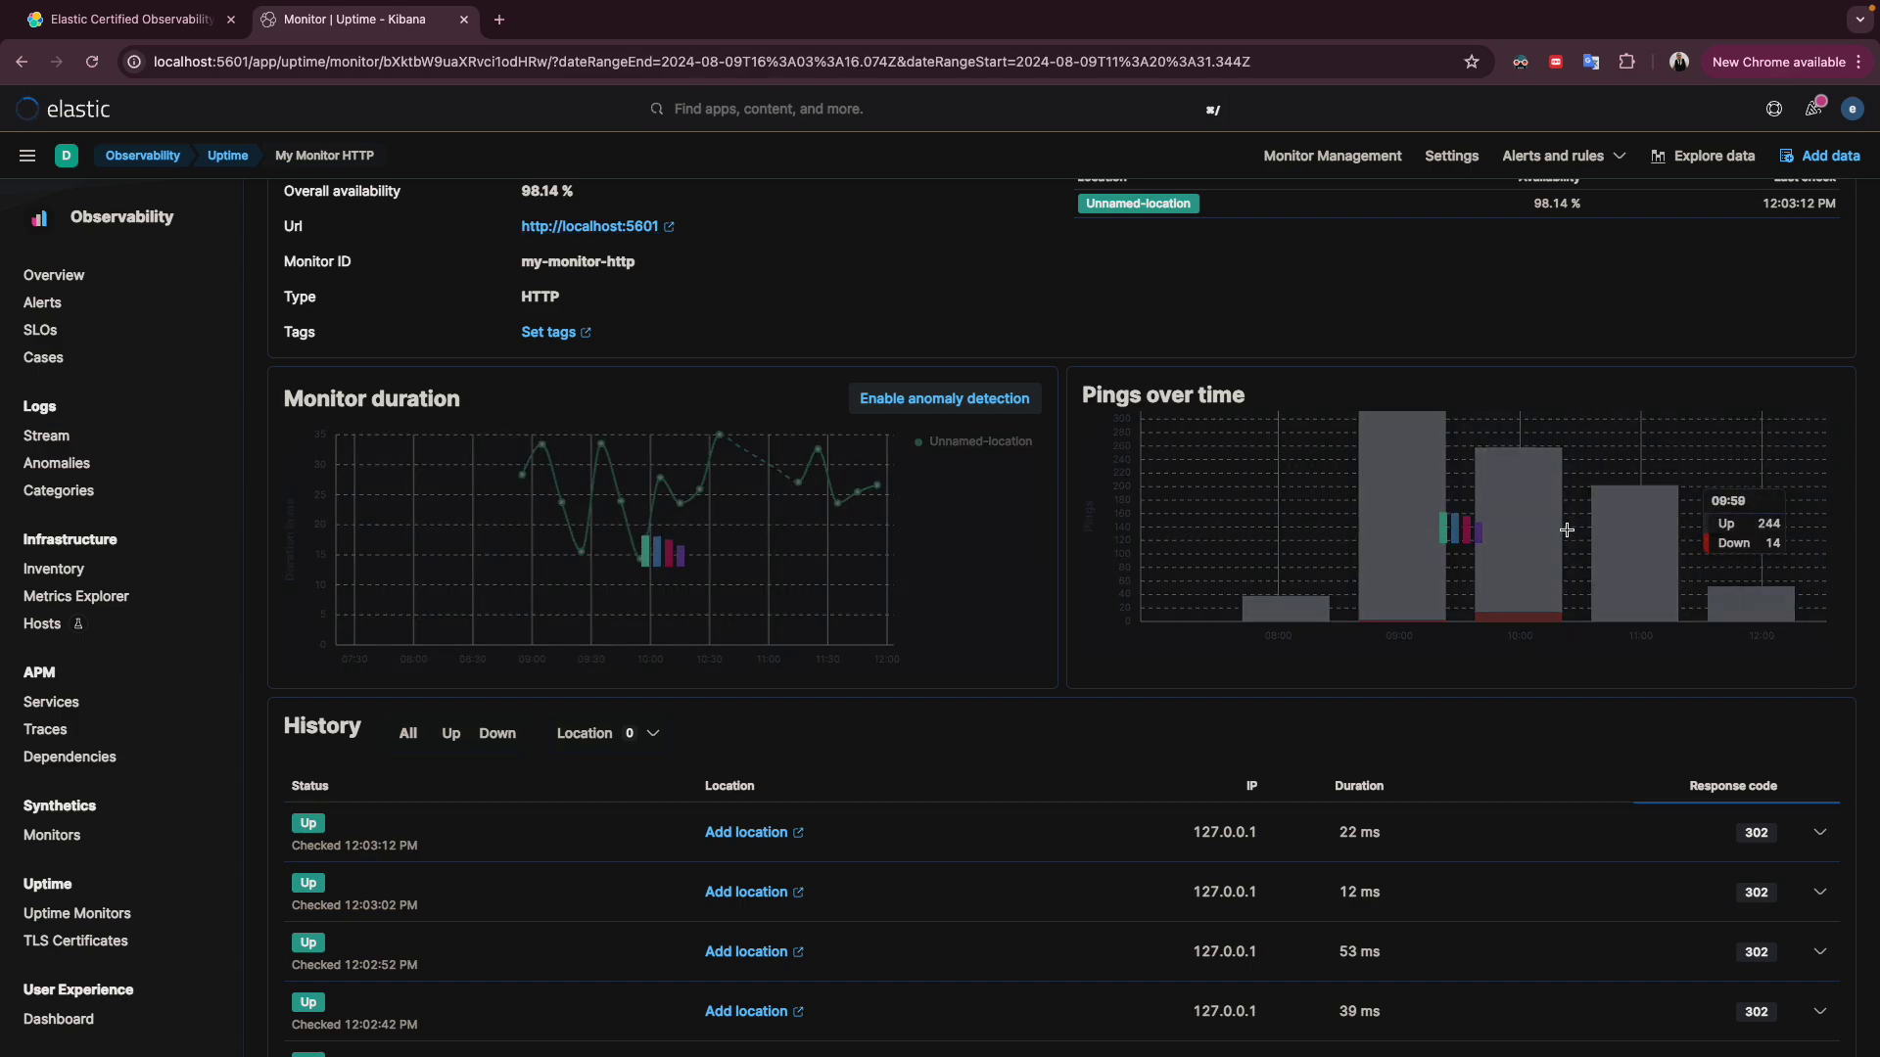
click(1513, 534)
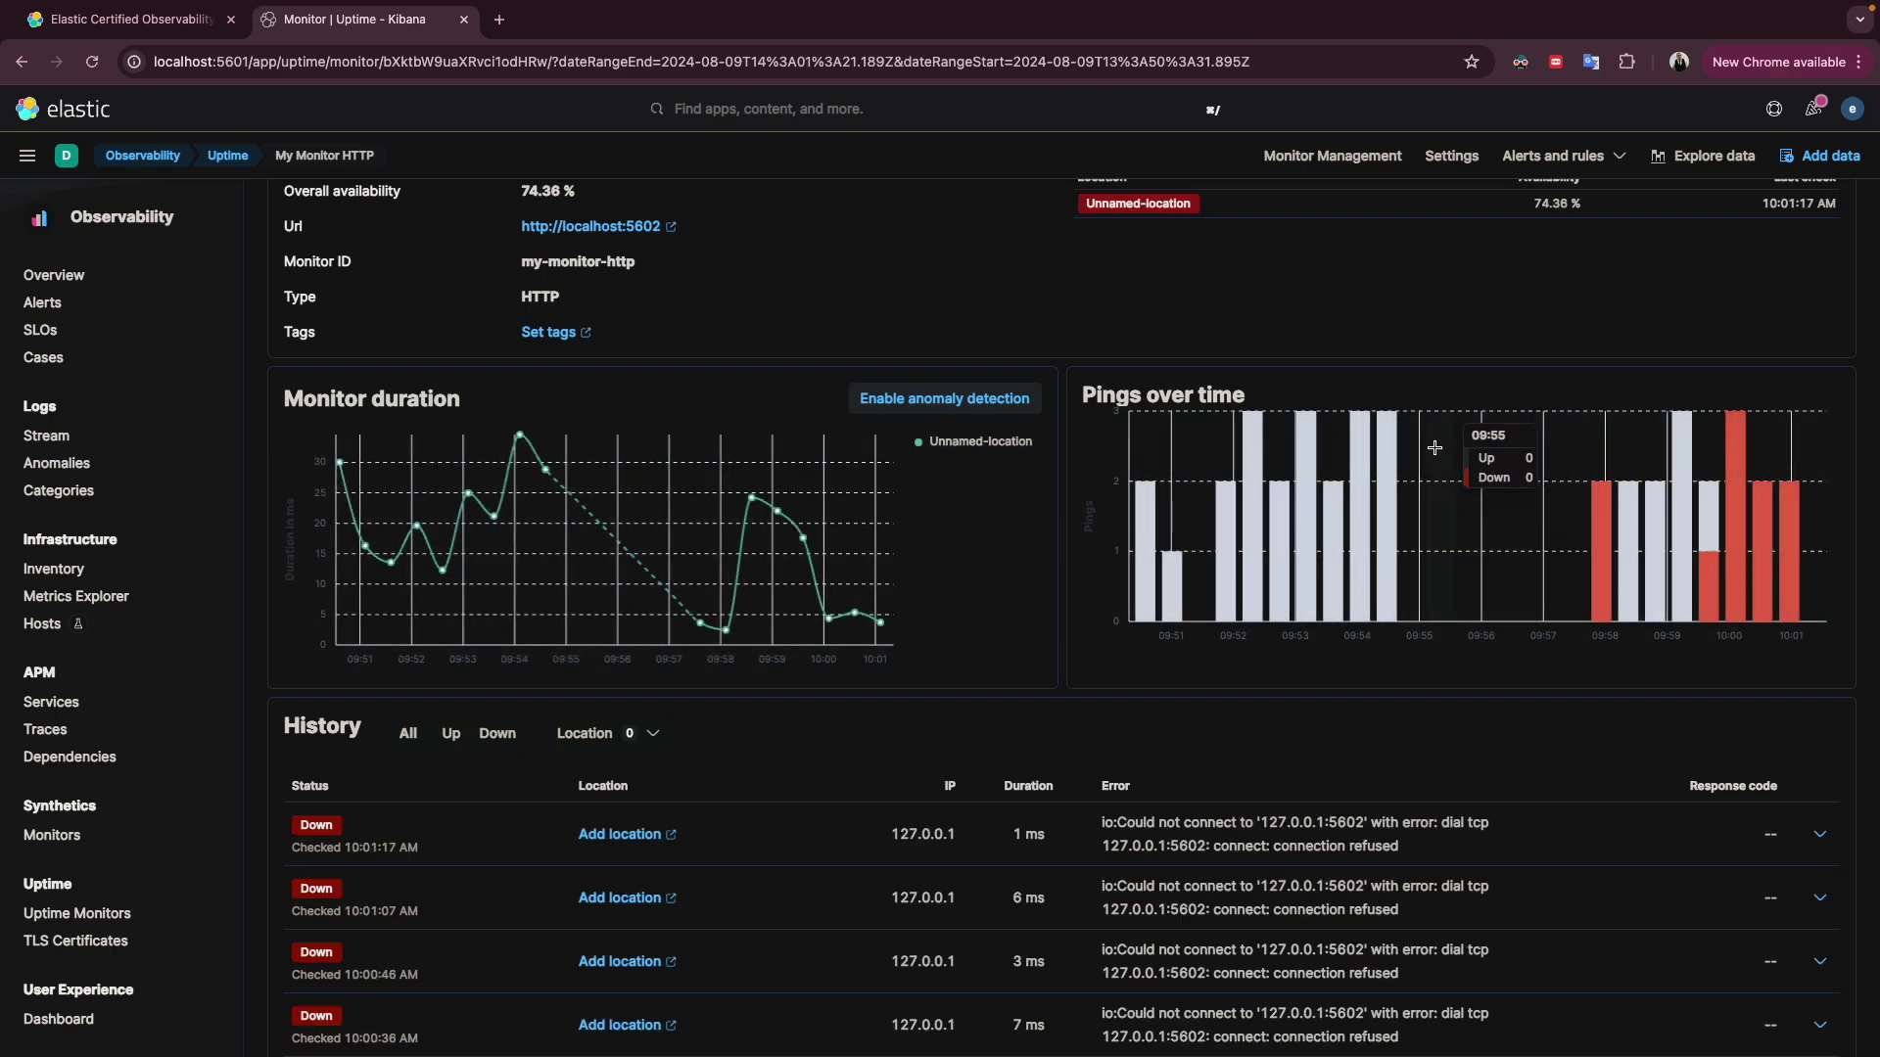
Expand the 10:01:17 AM Down check in My Monitor HTTP's history and read its full error message
scroll(1434, 448, up, 3)
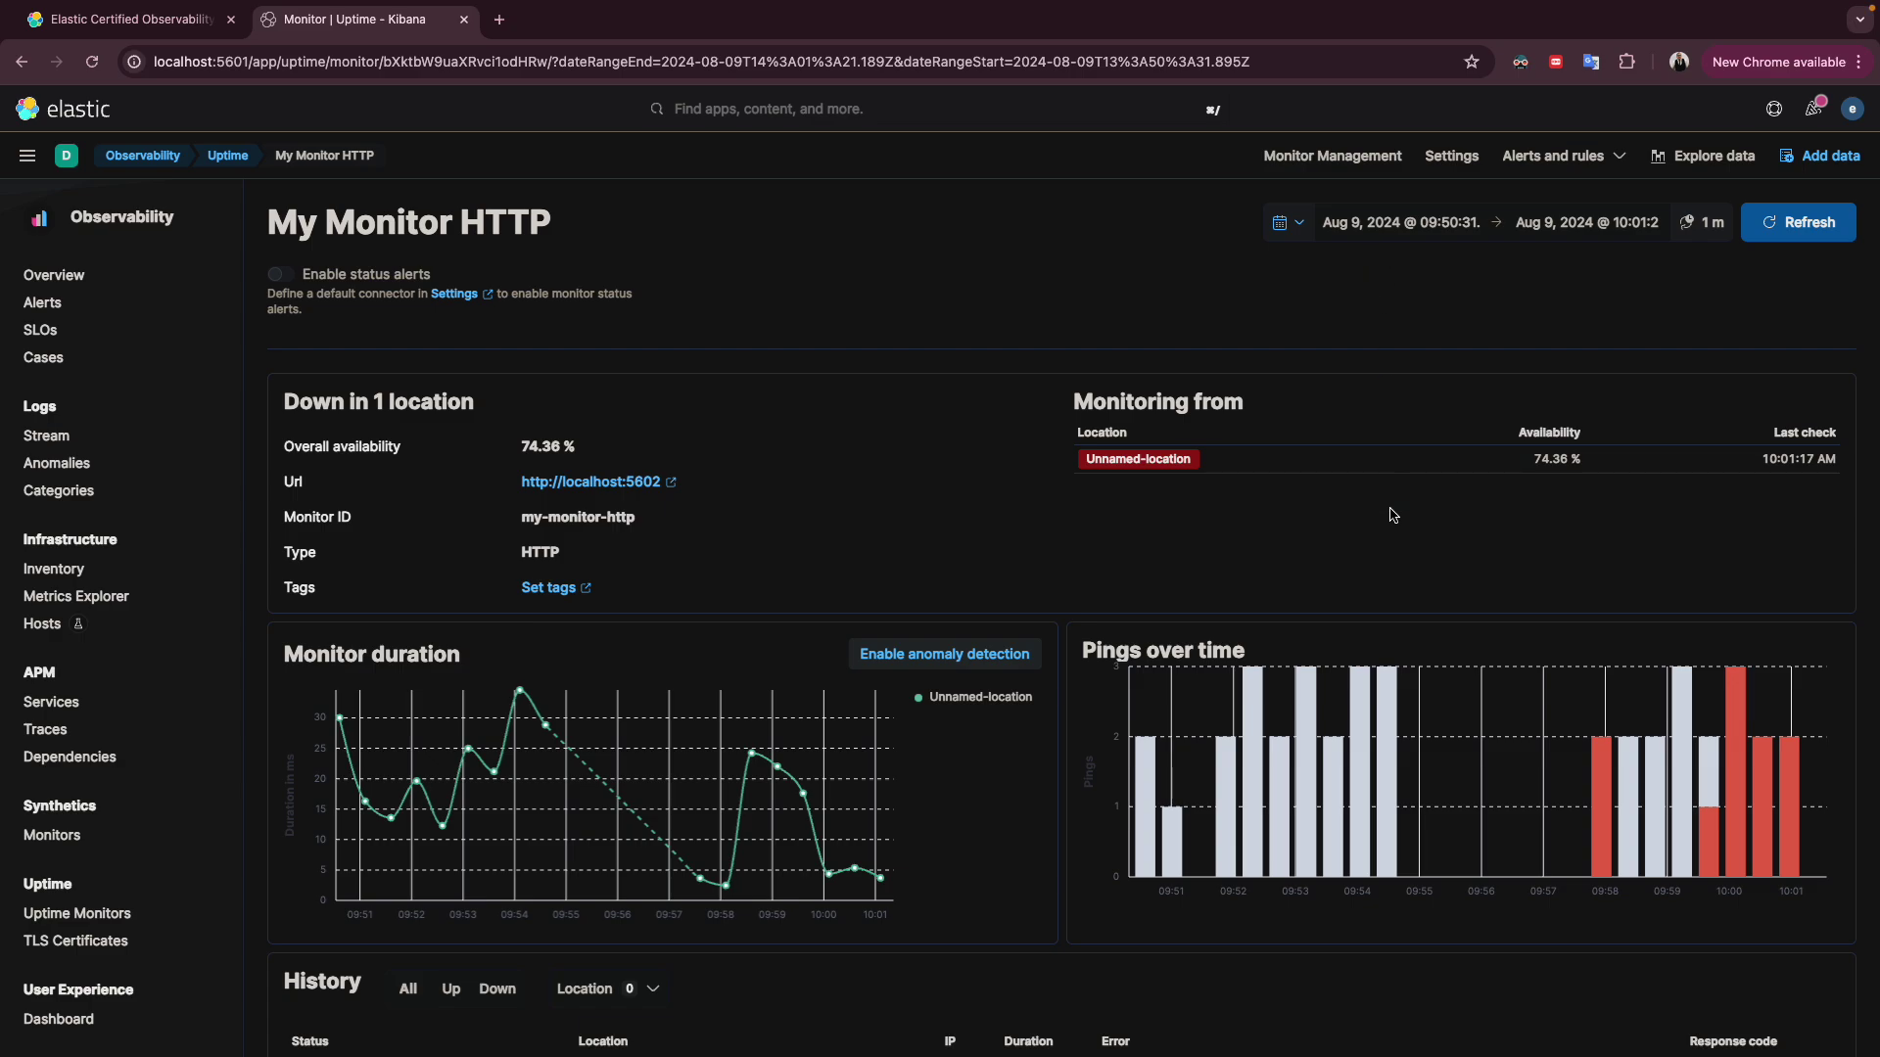
scroll(1440, 471, down, 2)
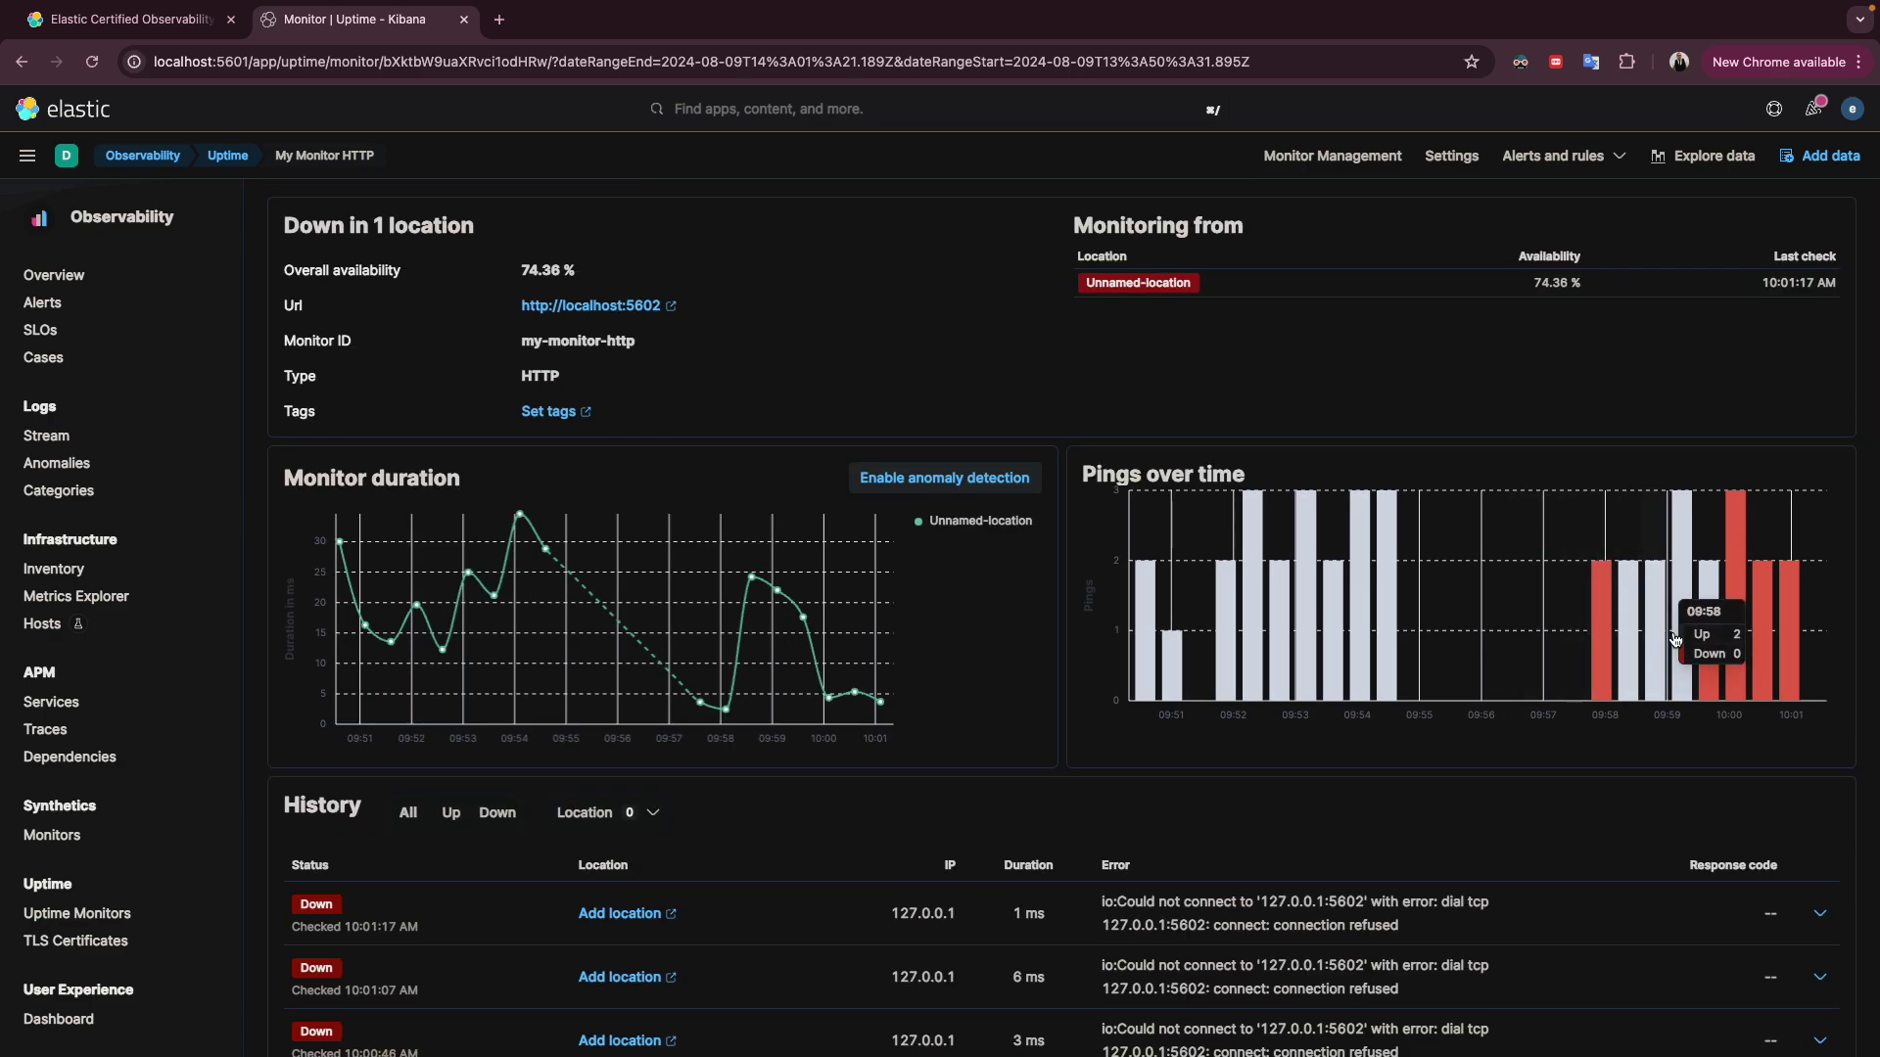
scroll(1350, 598, down, 3)
scroll(1350, 597, up, 2)
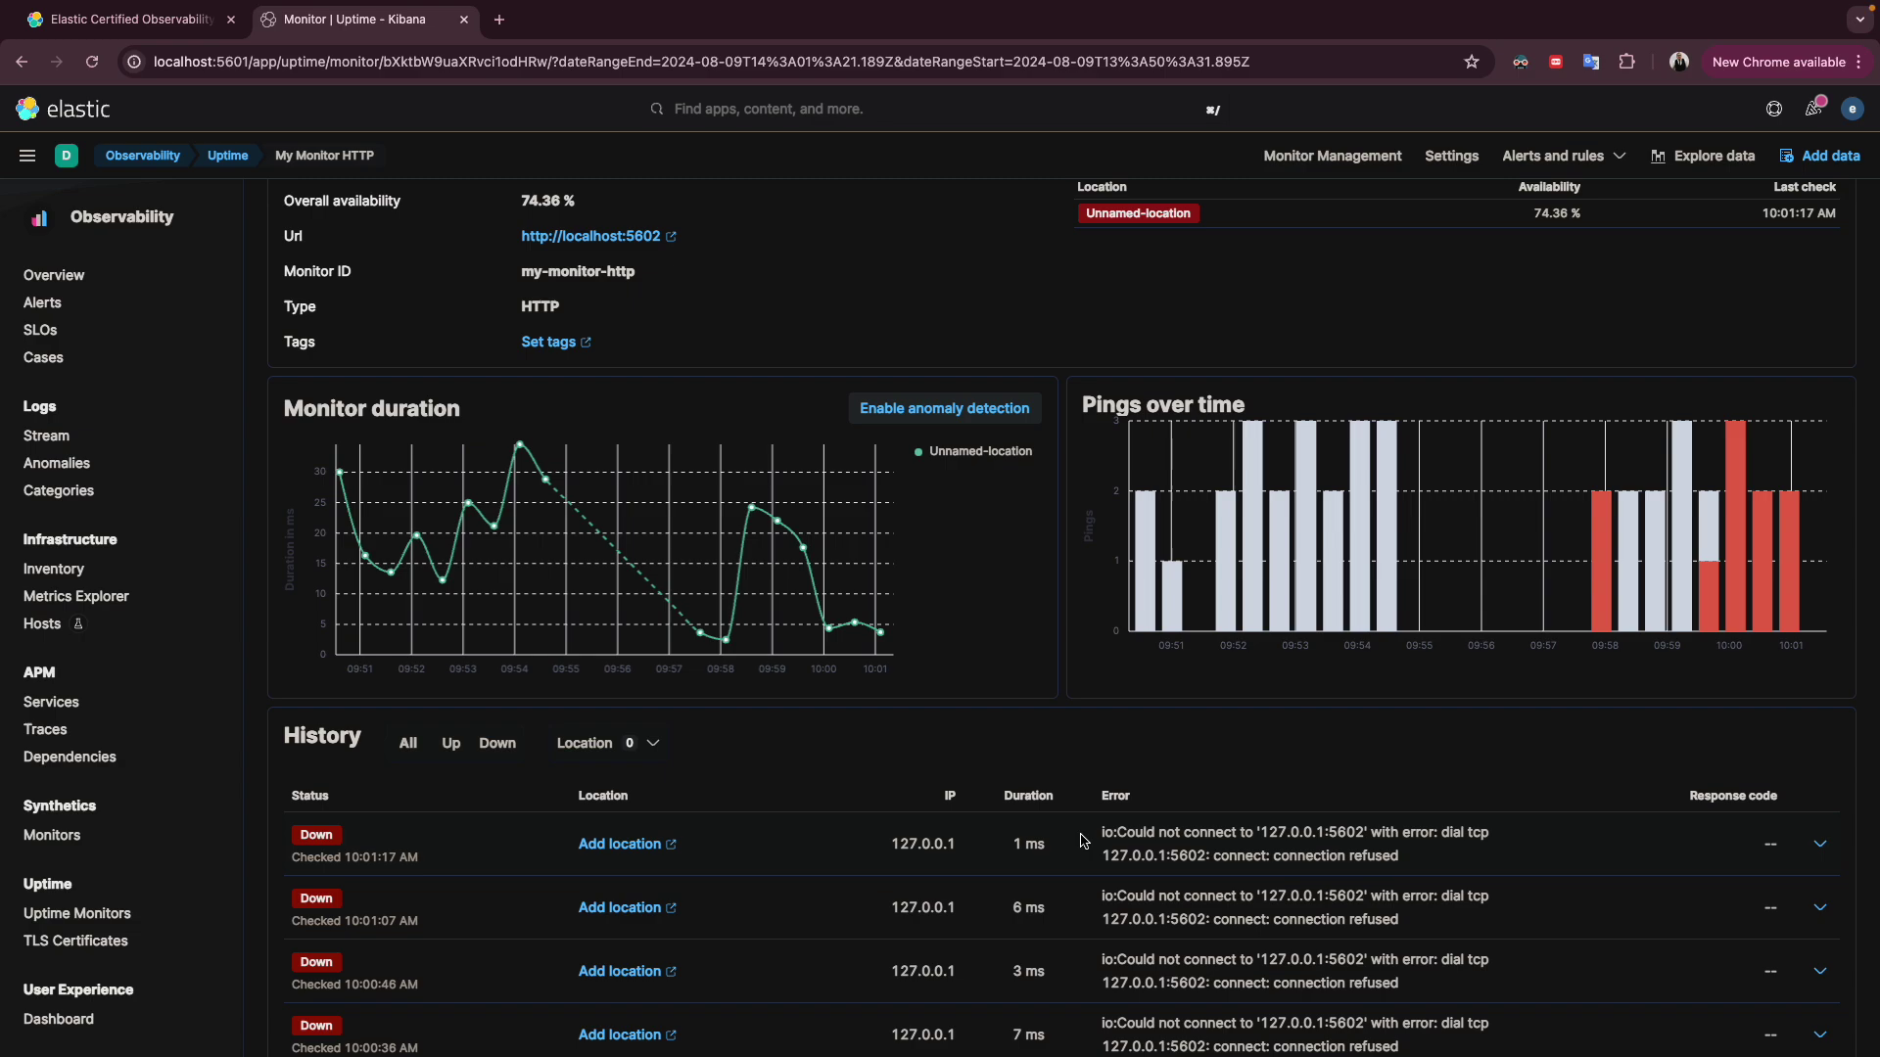
drag(1098, 829, 1459, 874)
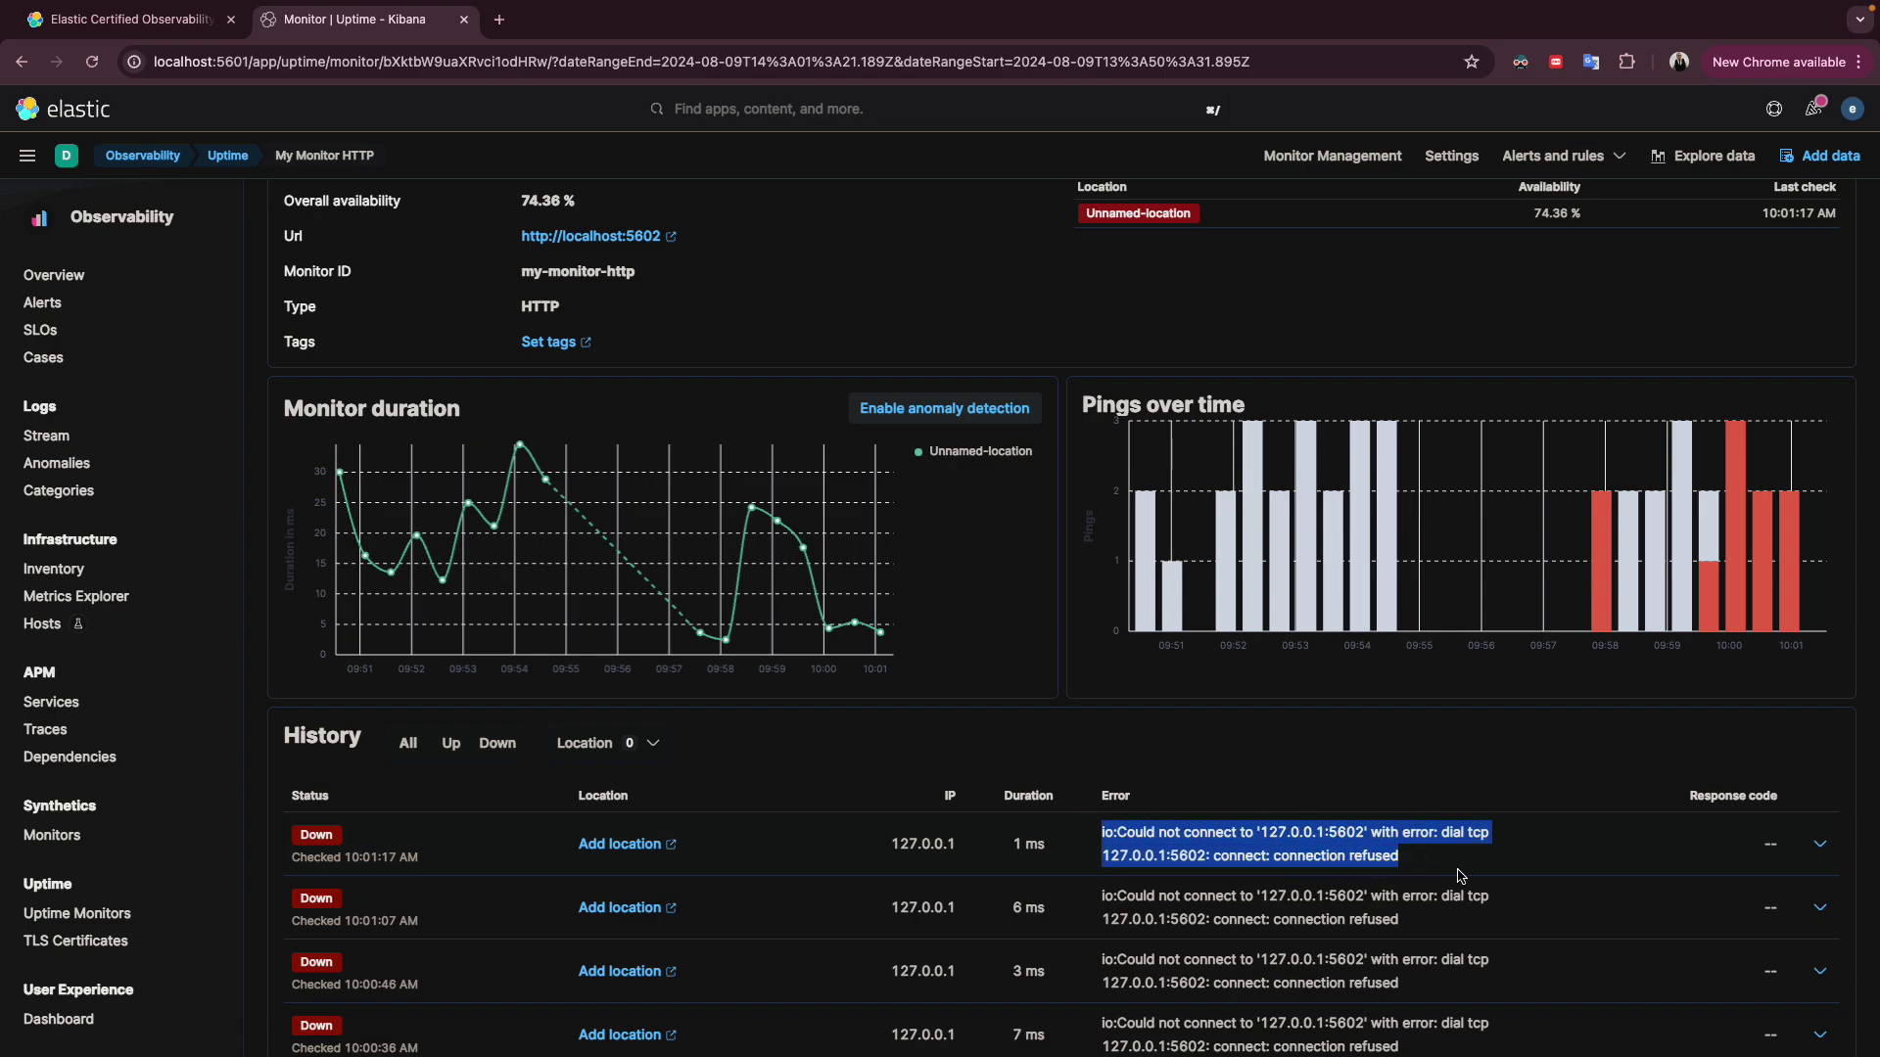
click(1820, 848)
scroll(1077, 676, down, 4)
click(854, 554)
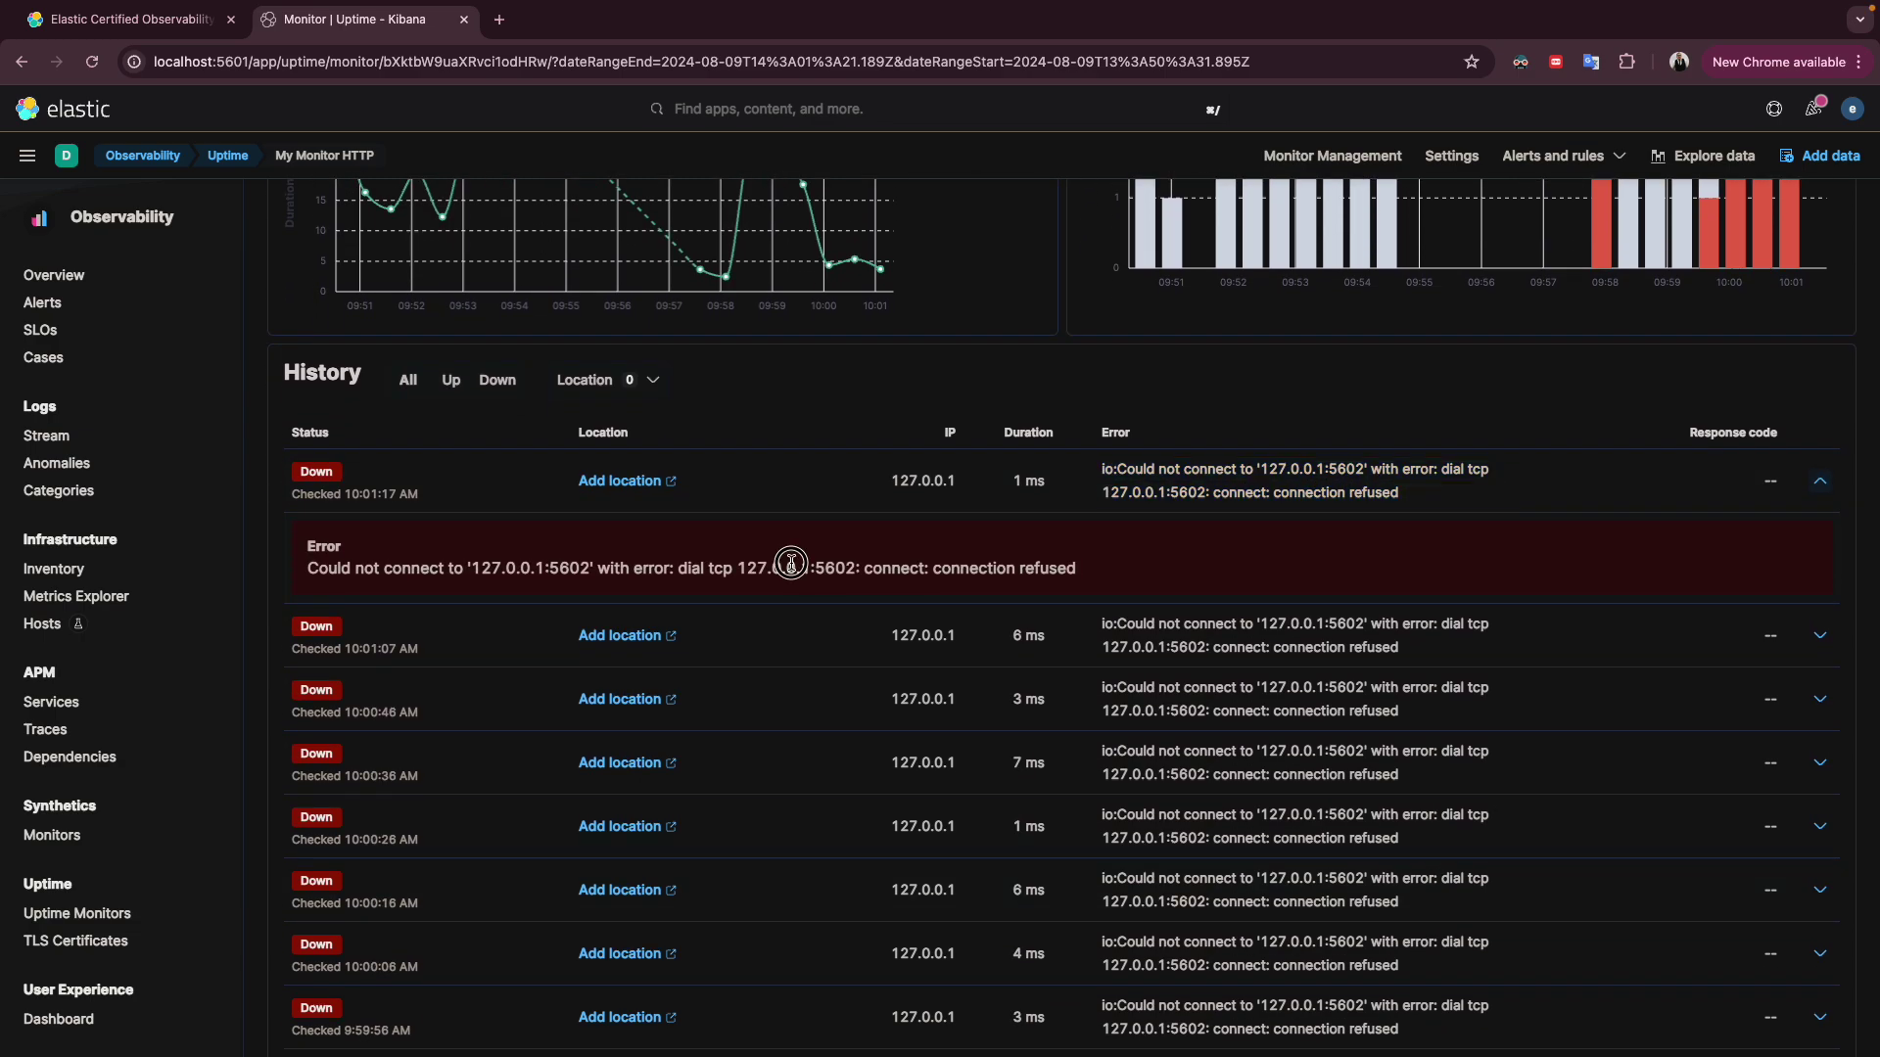
triple_click(791, 563)
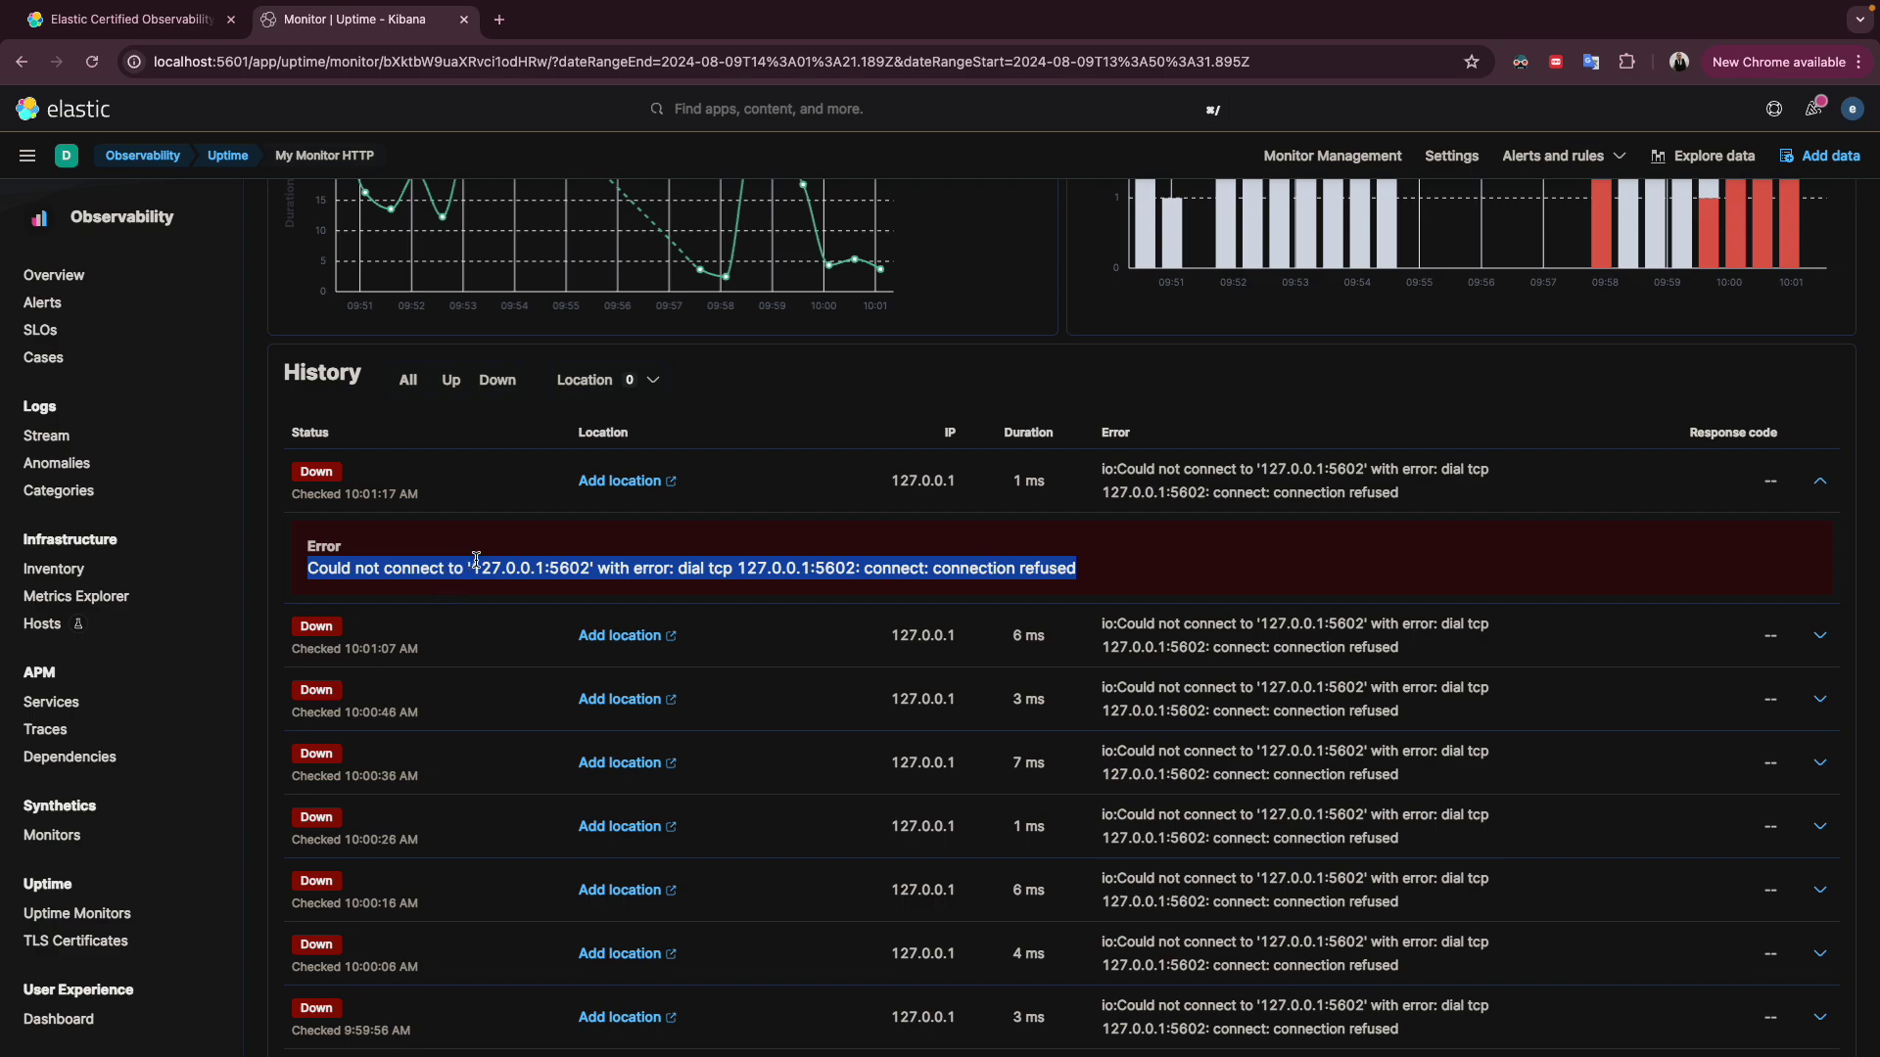
scroll(476, 560, up, 1)
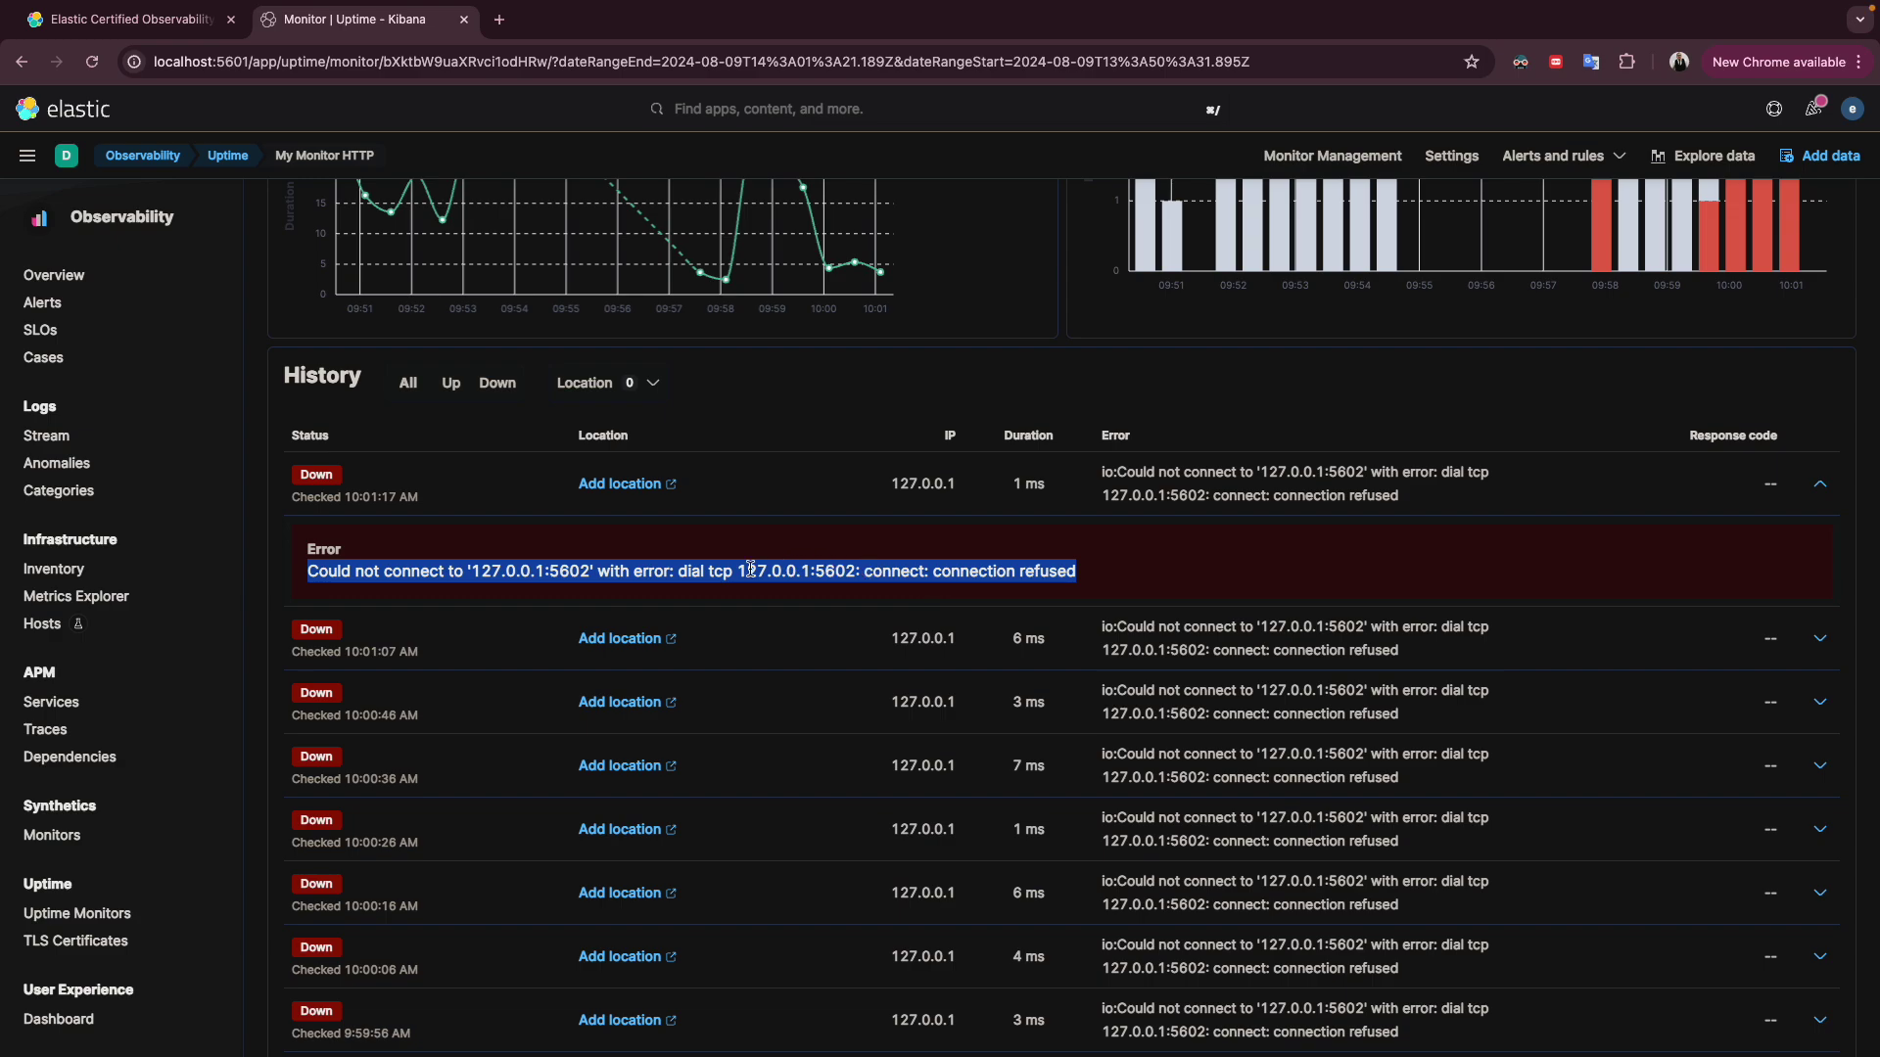
click(852, 569)
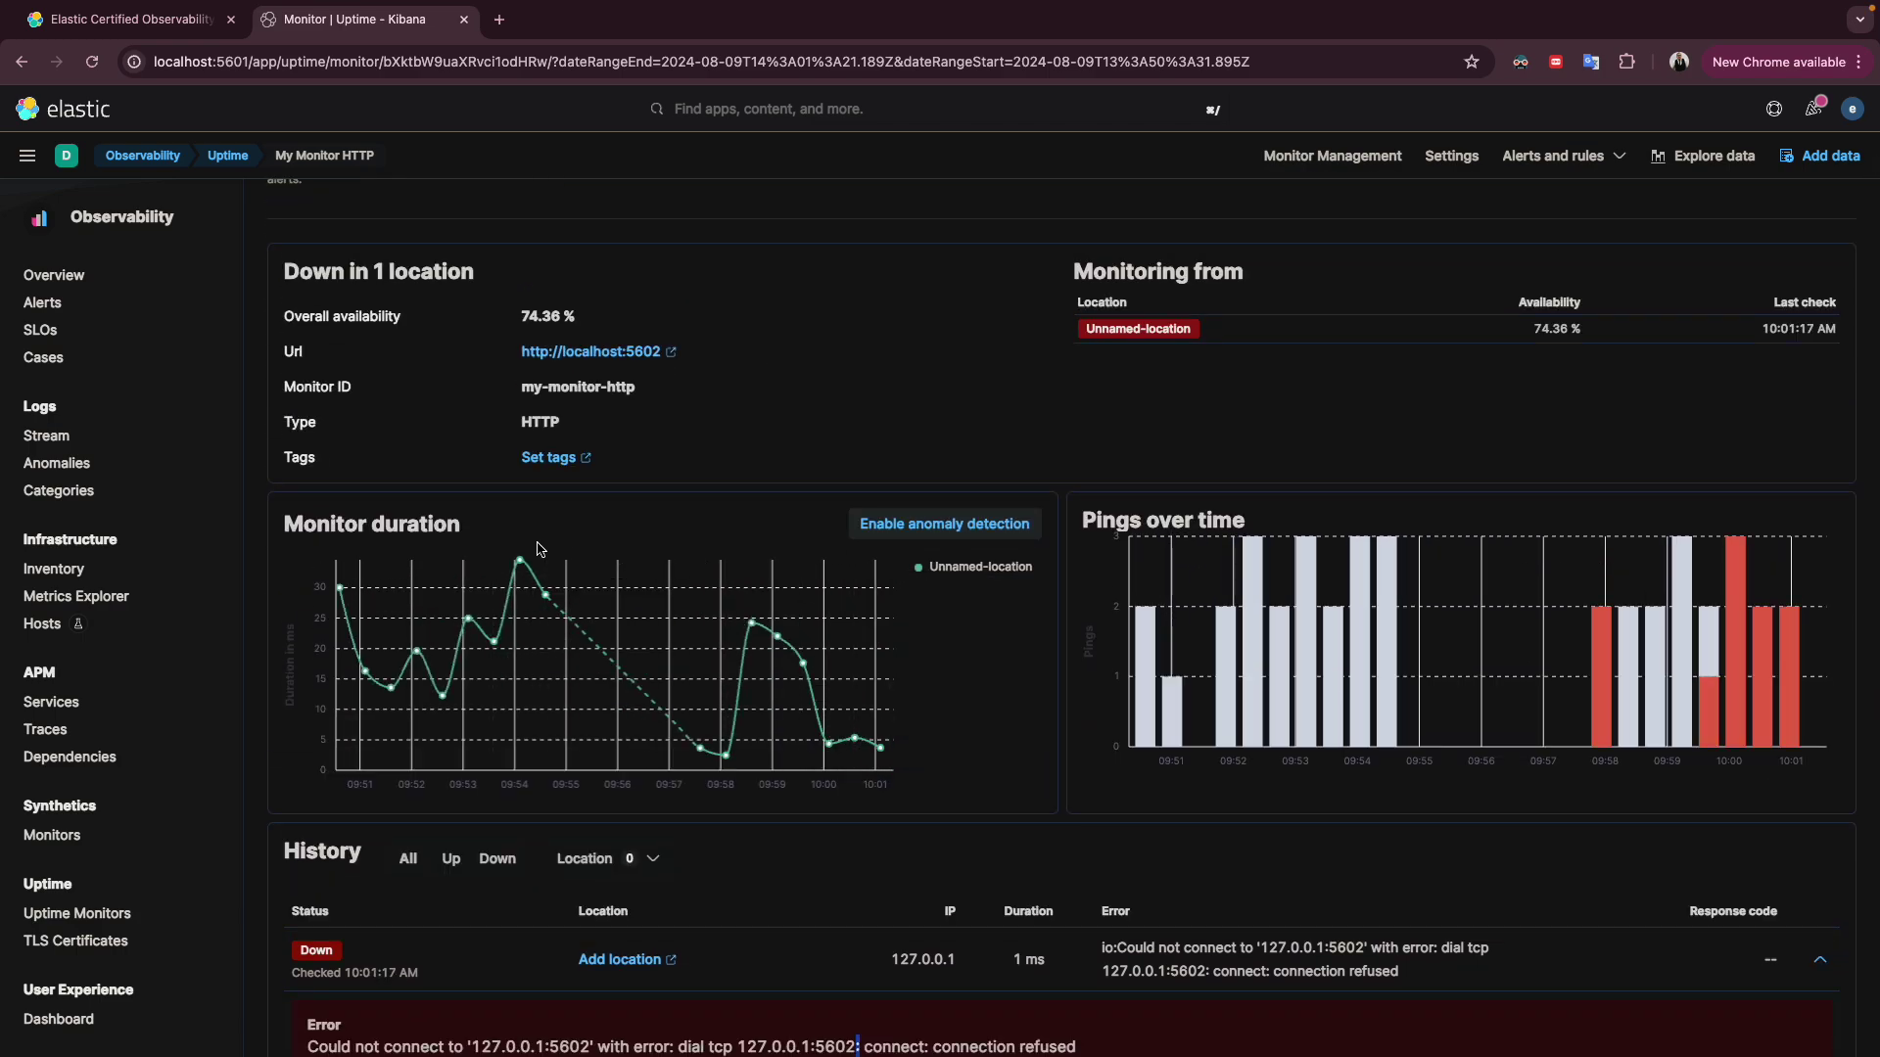
Review My Monitor HTTP's availability, duration and ping charts, and check history for the selected period
scroll(783, 548, up, 3)
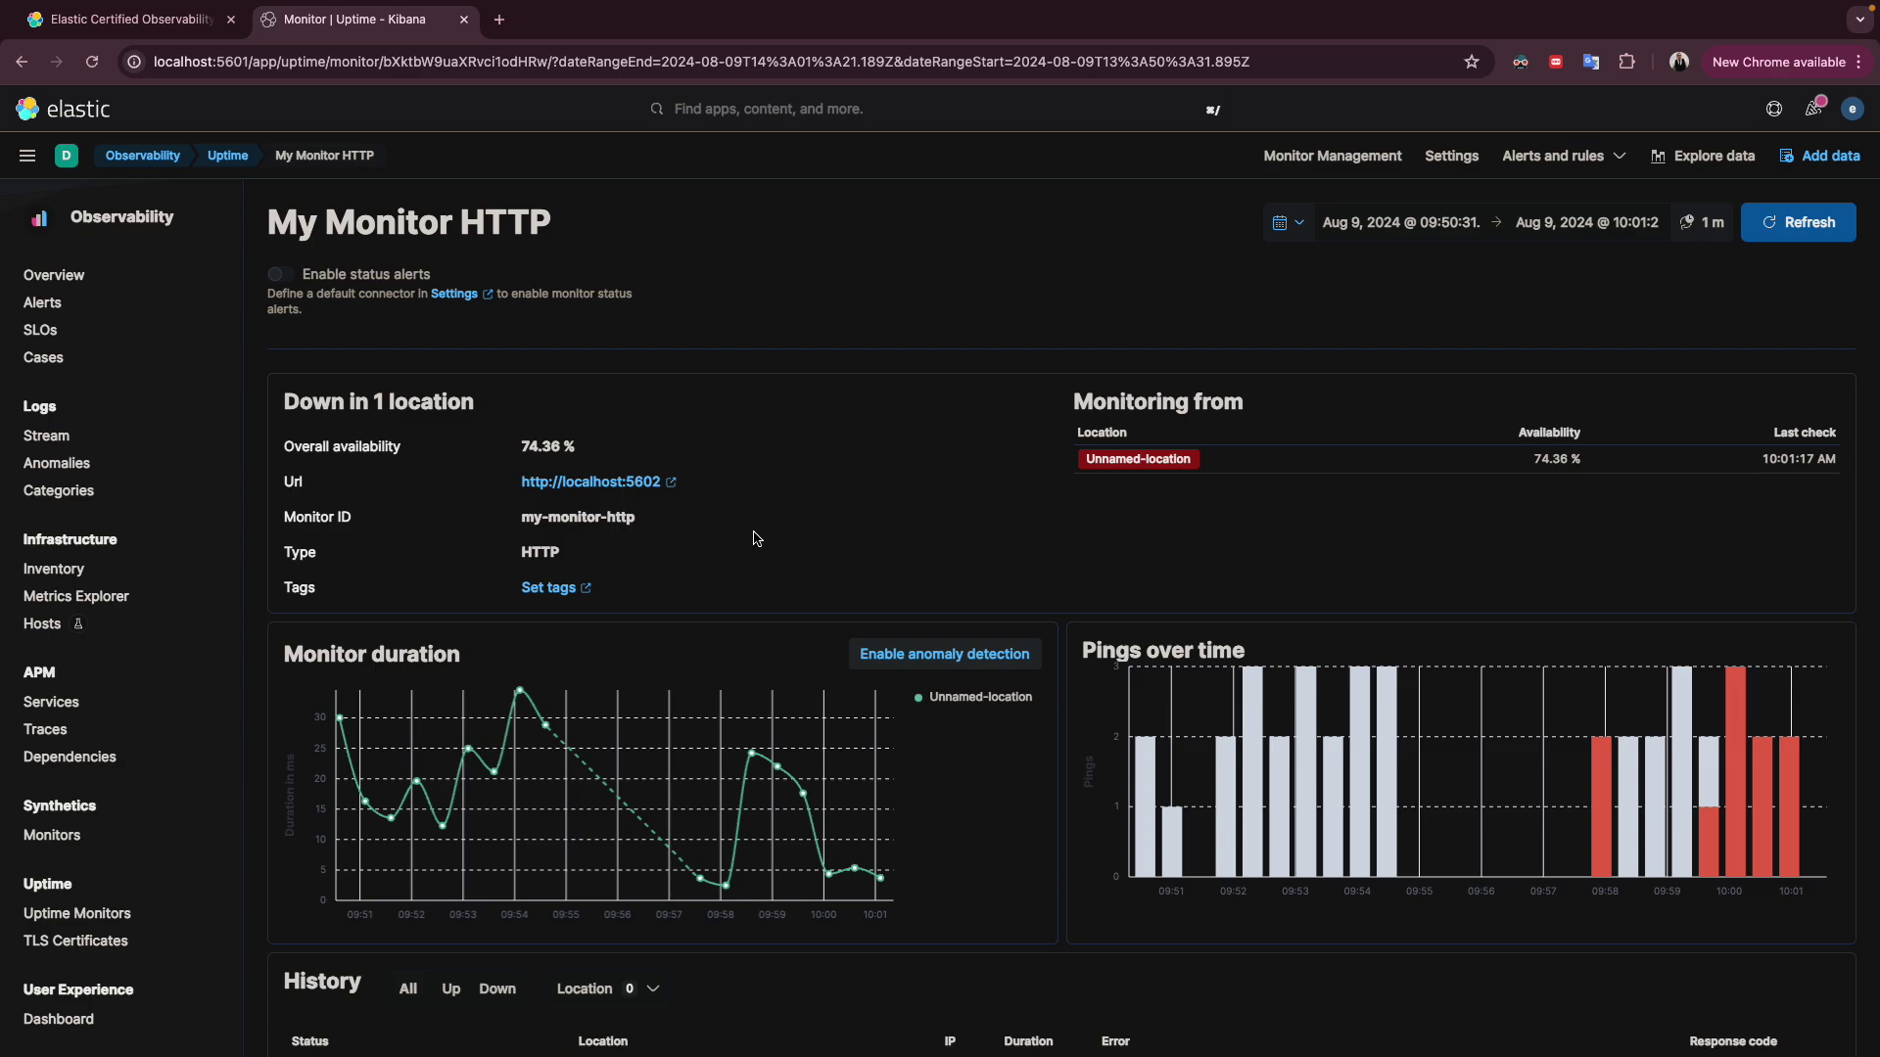
scroll(753, 537, down, 2)
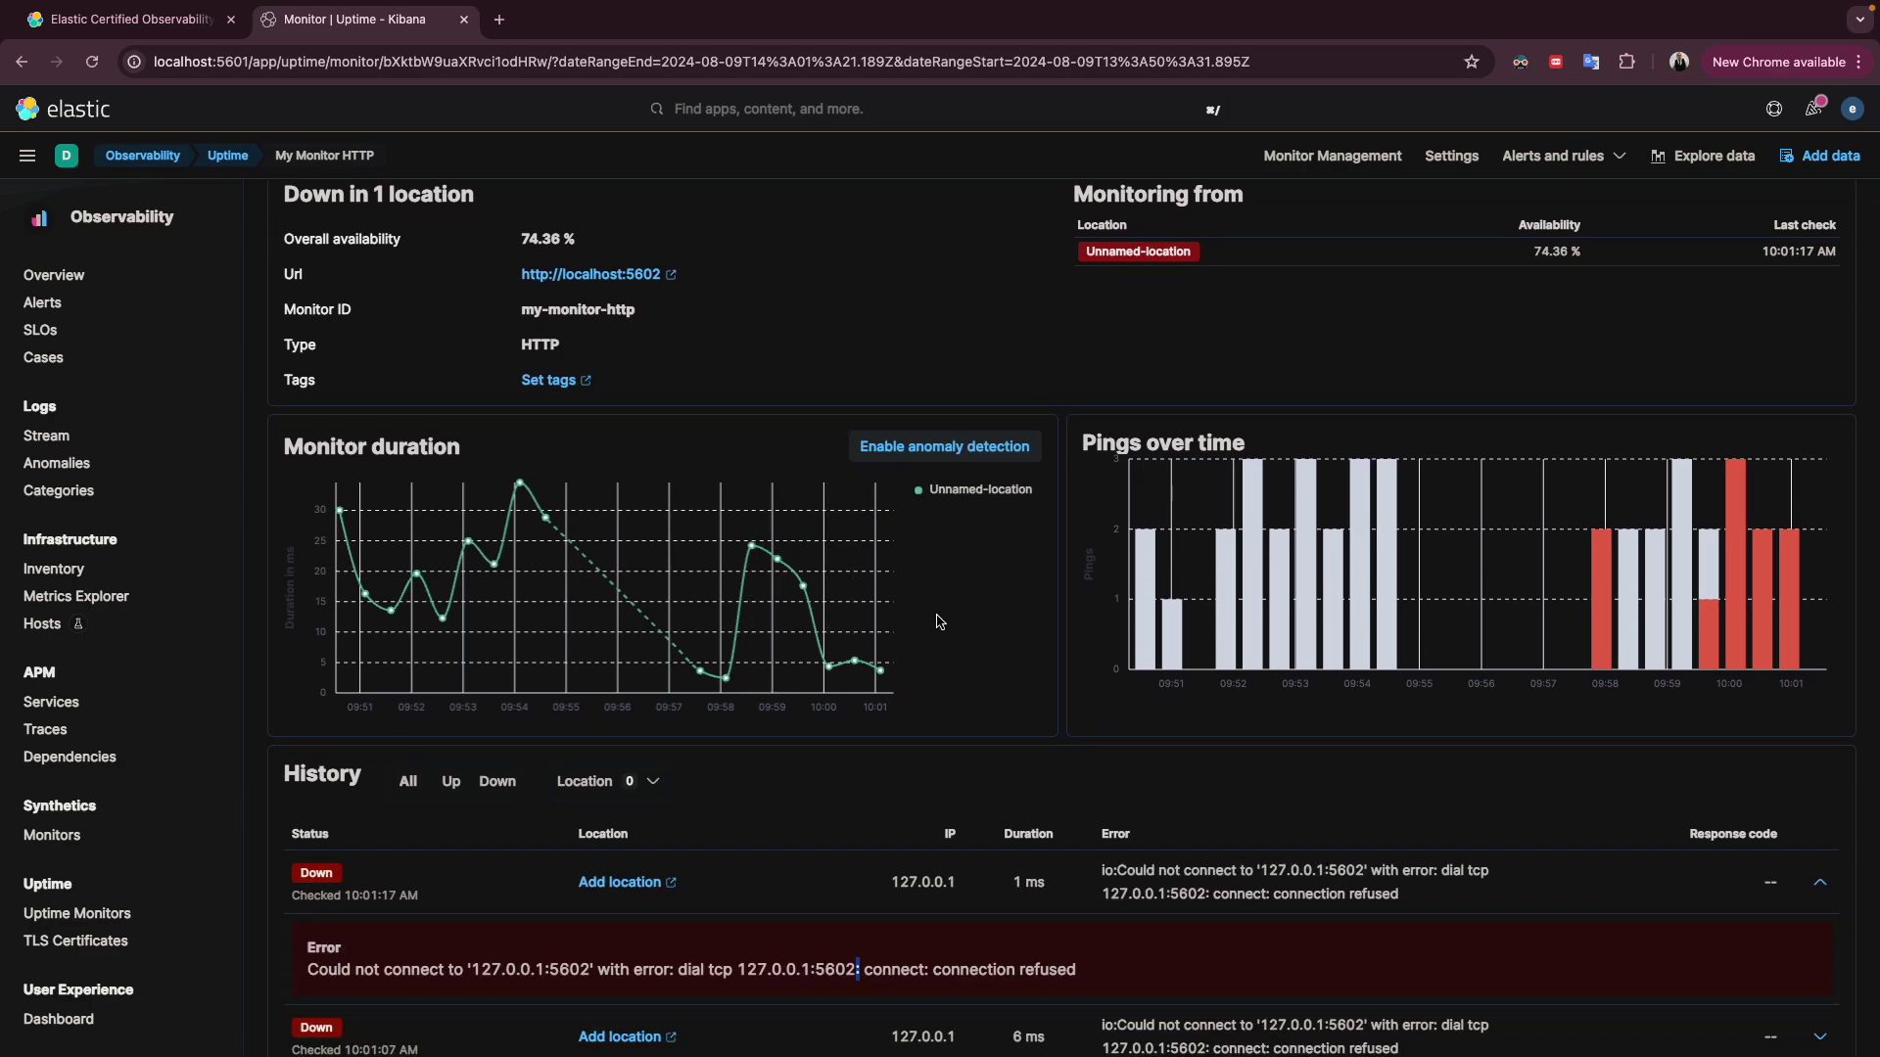
scroll(938, 622, down, 6)
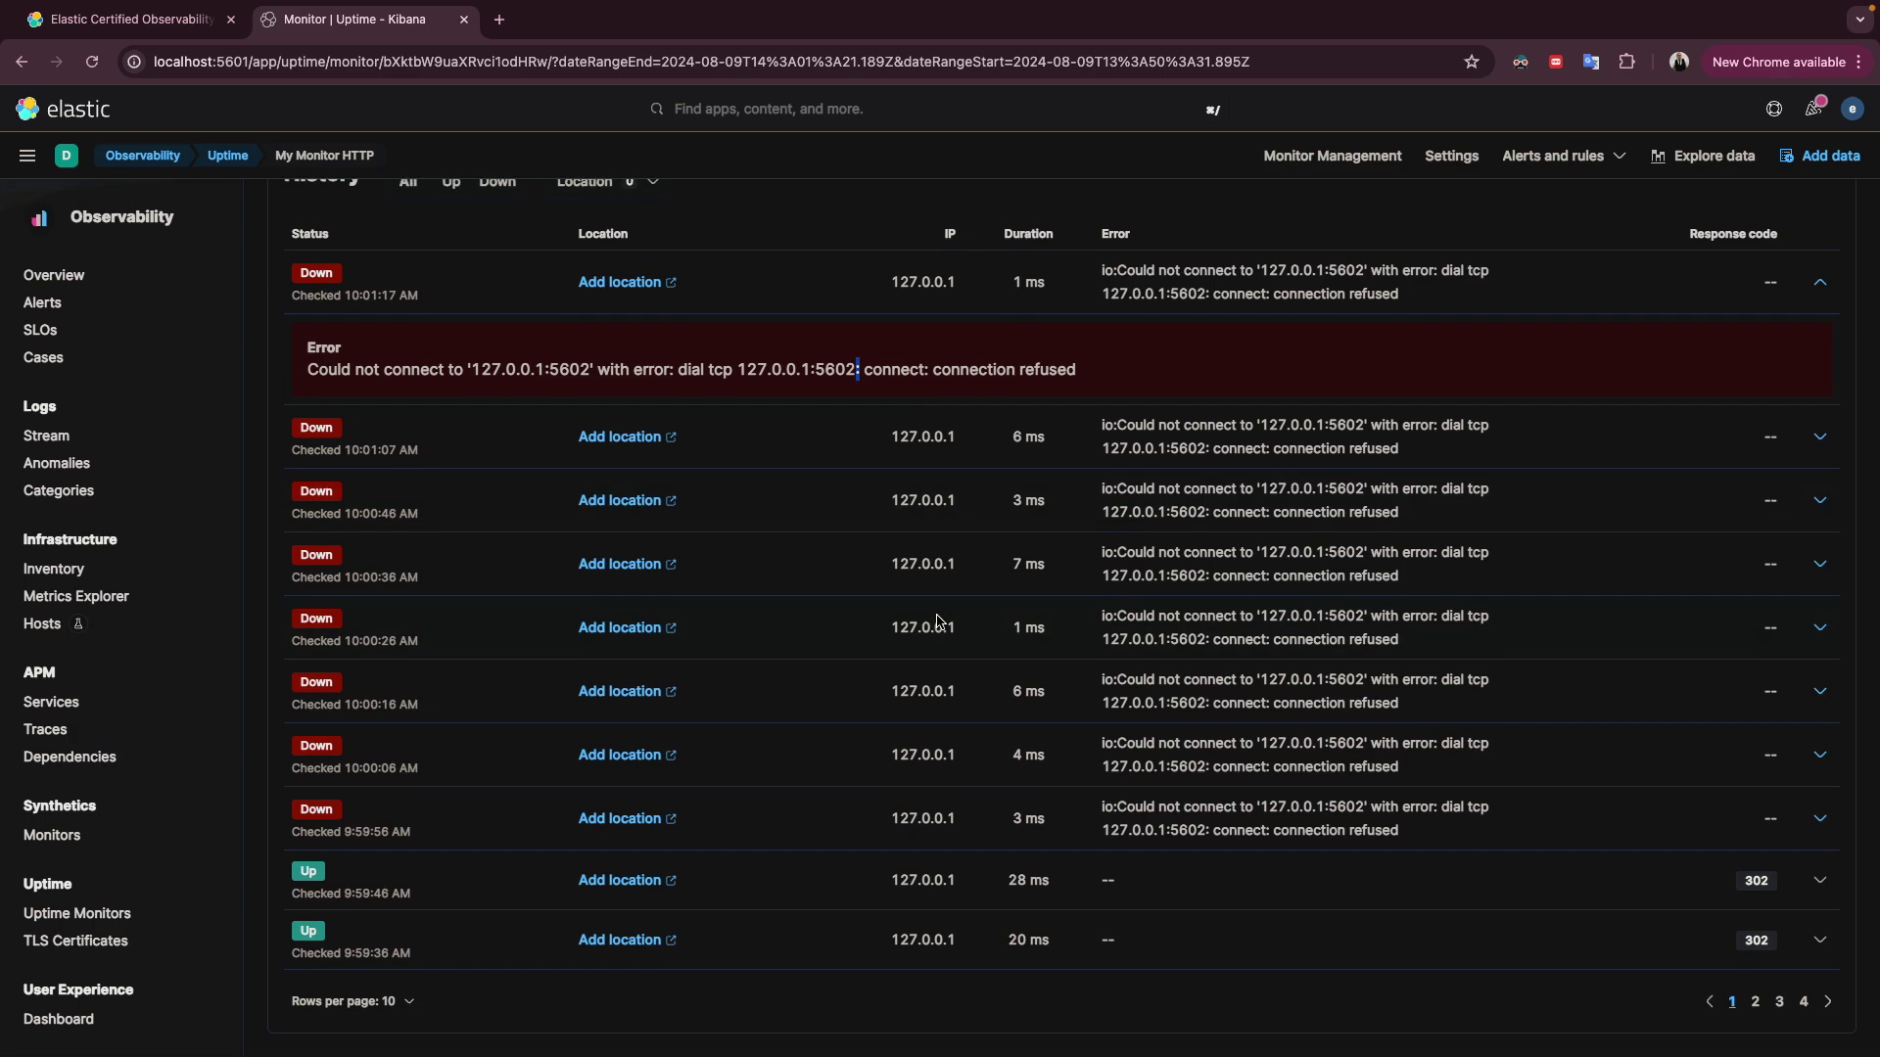
scroll(937, 621, up, 5)
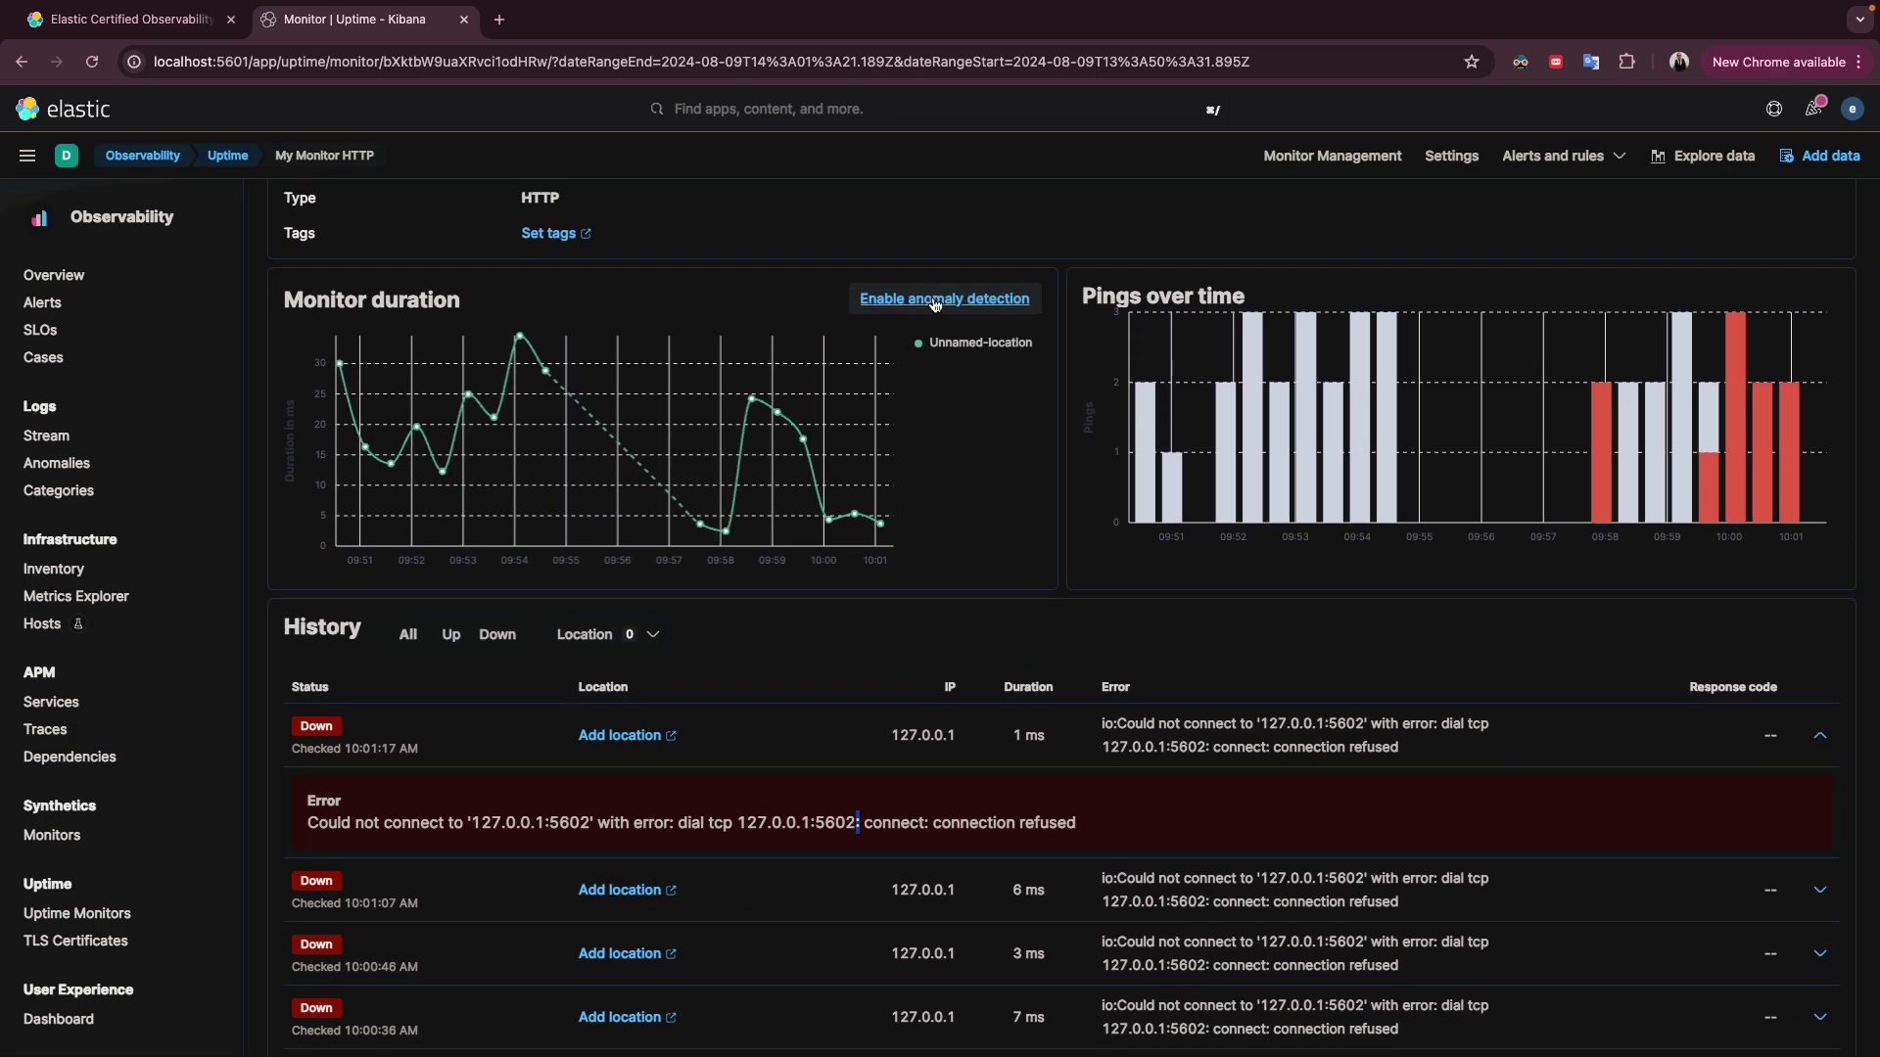
scroll(951, 563, up, 4)
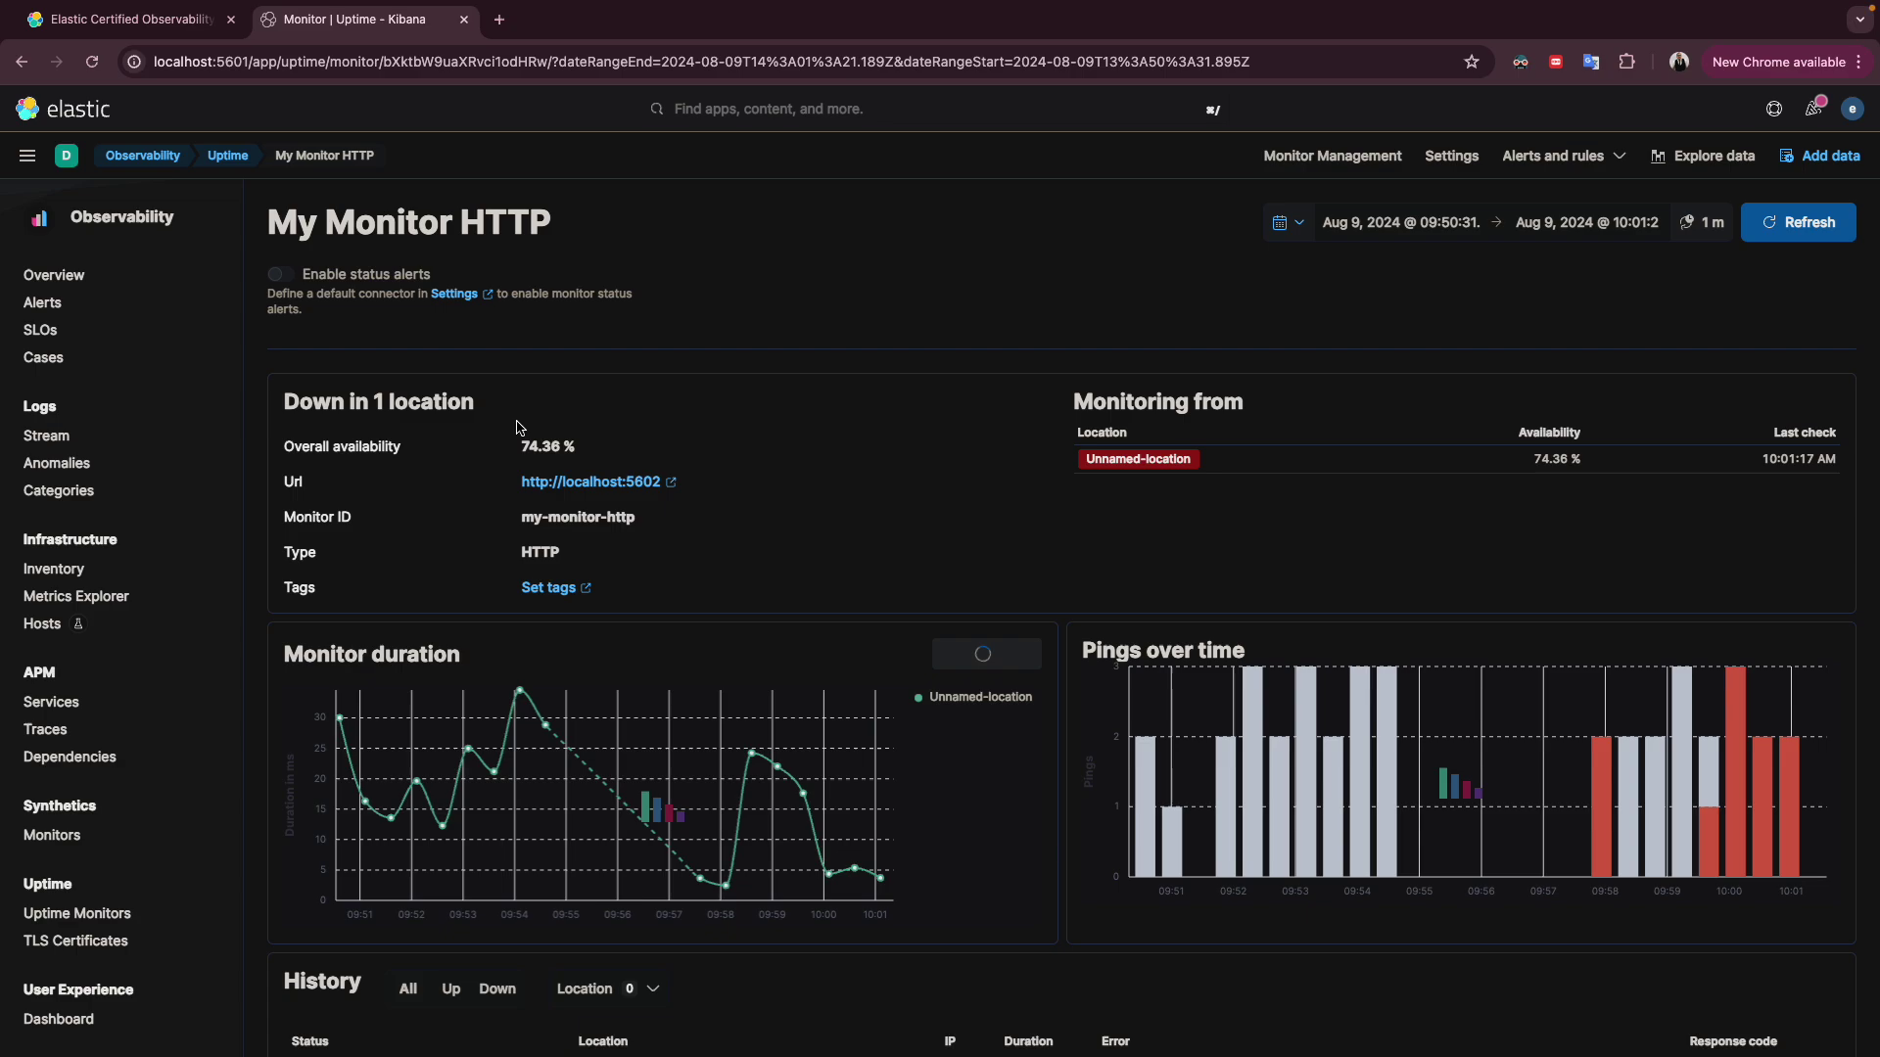
Return to the Uptime monitors list and open My TCP monitor's details down to its check history
click(227, 156)
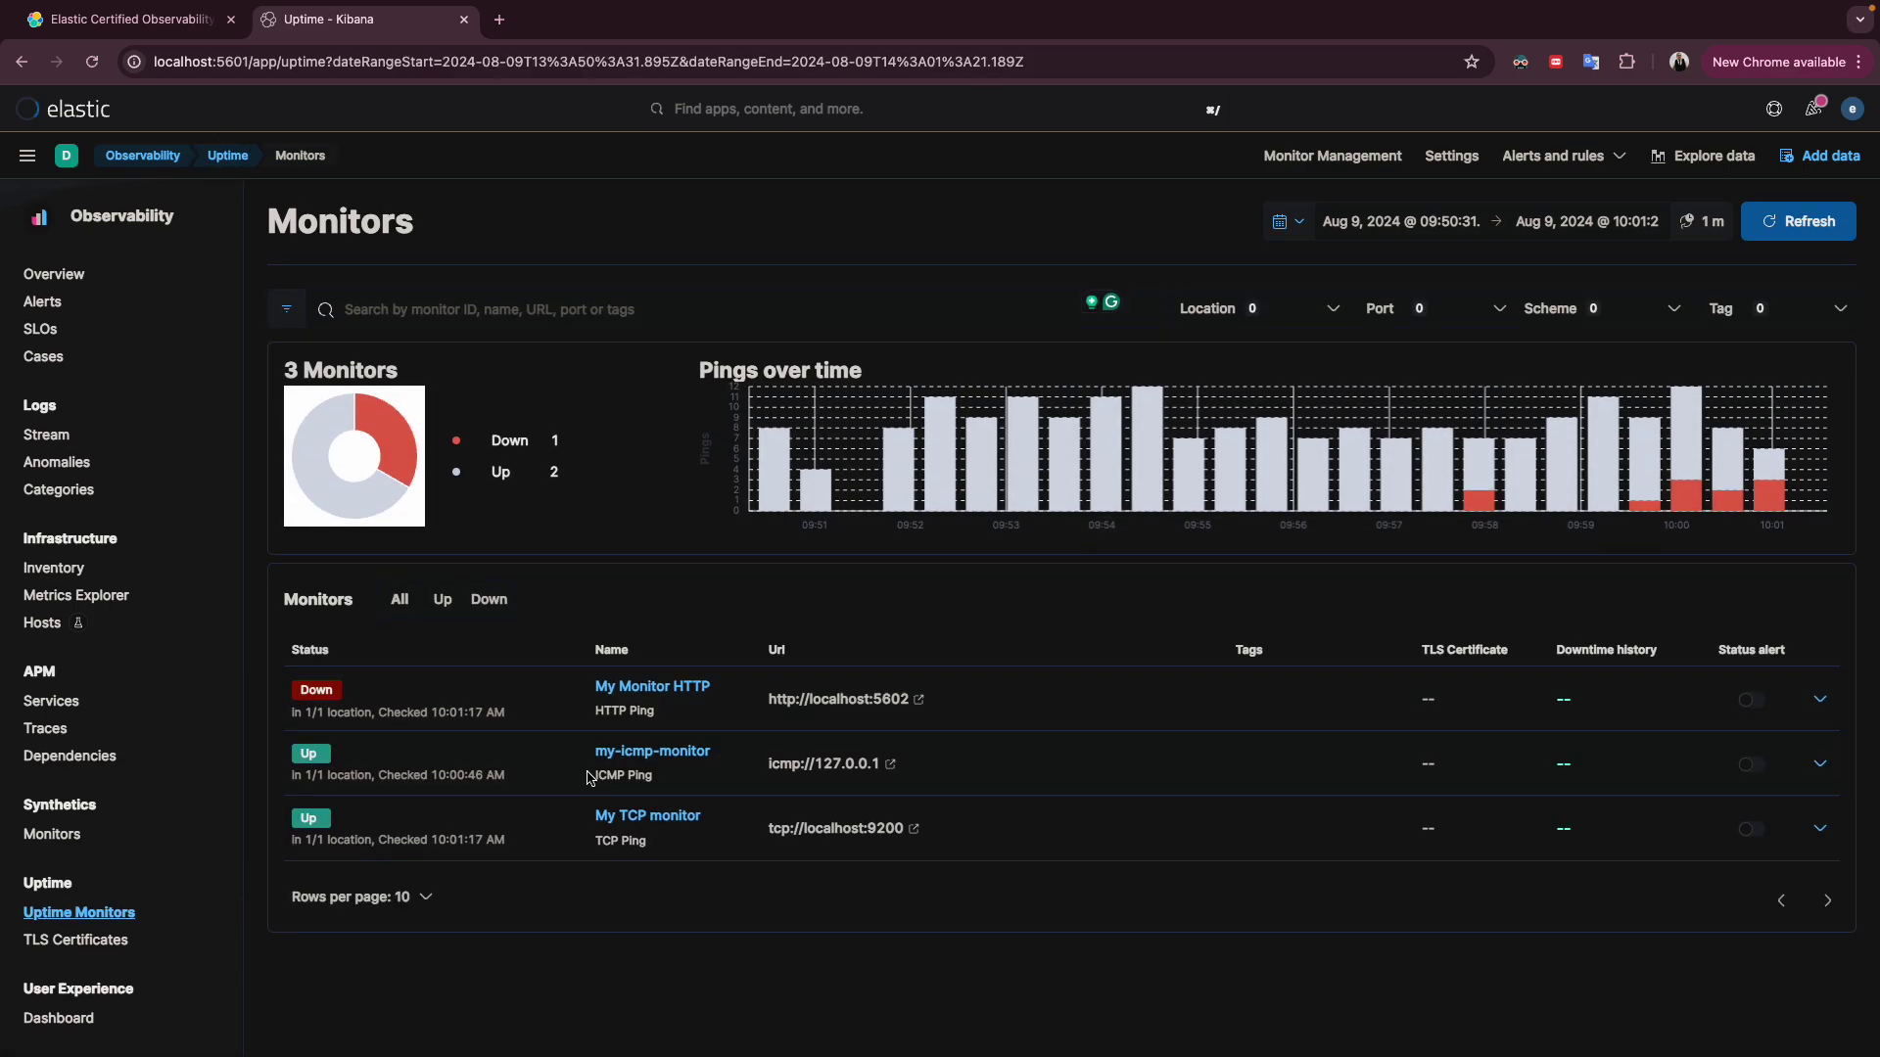
click(627, 816)
scroll(526, 571, down, 2)
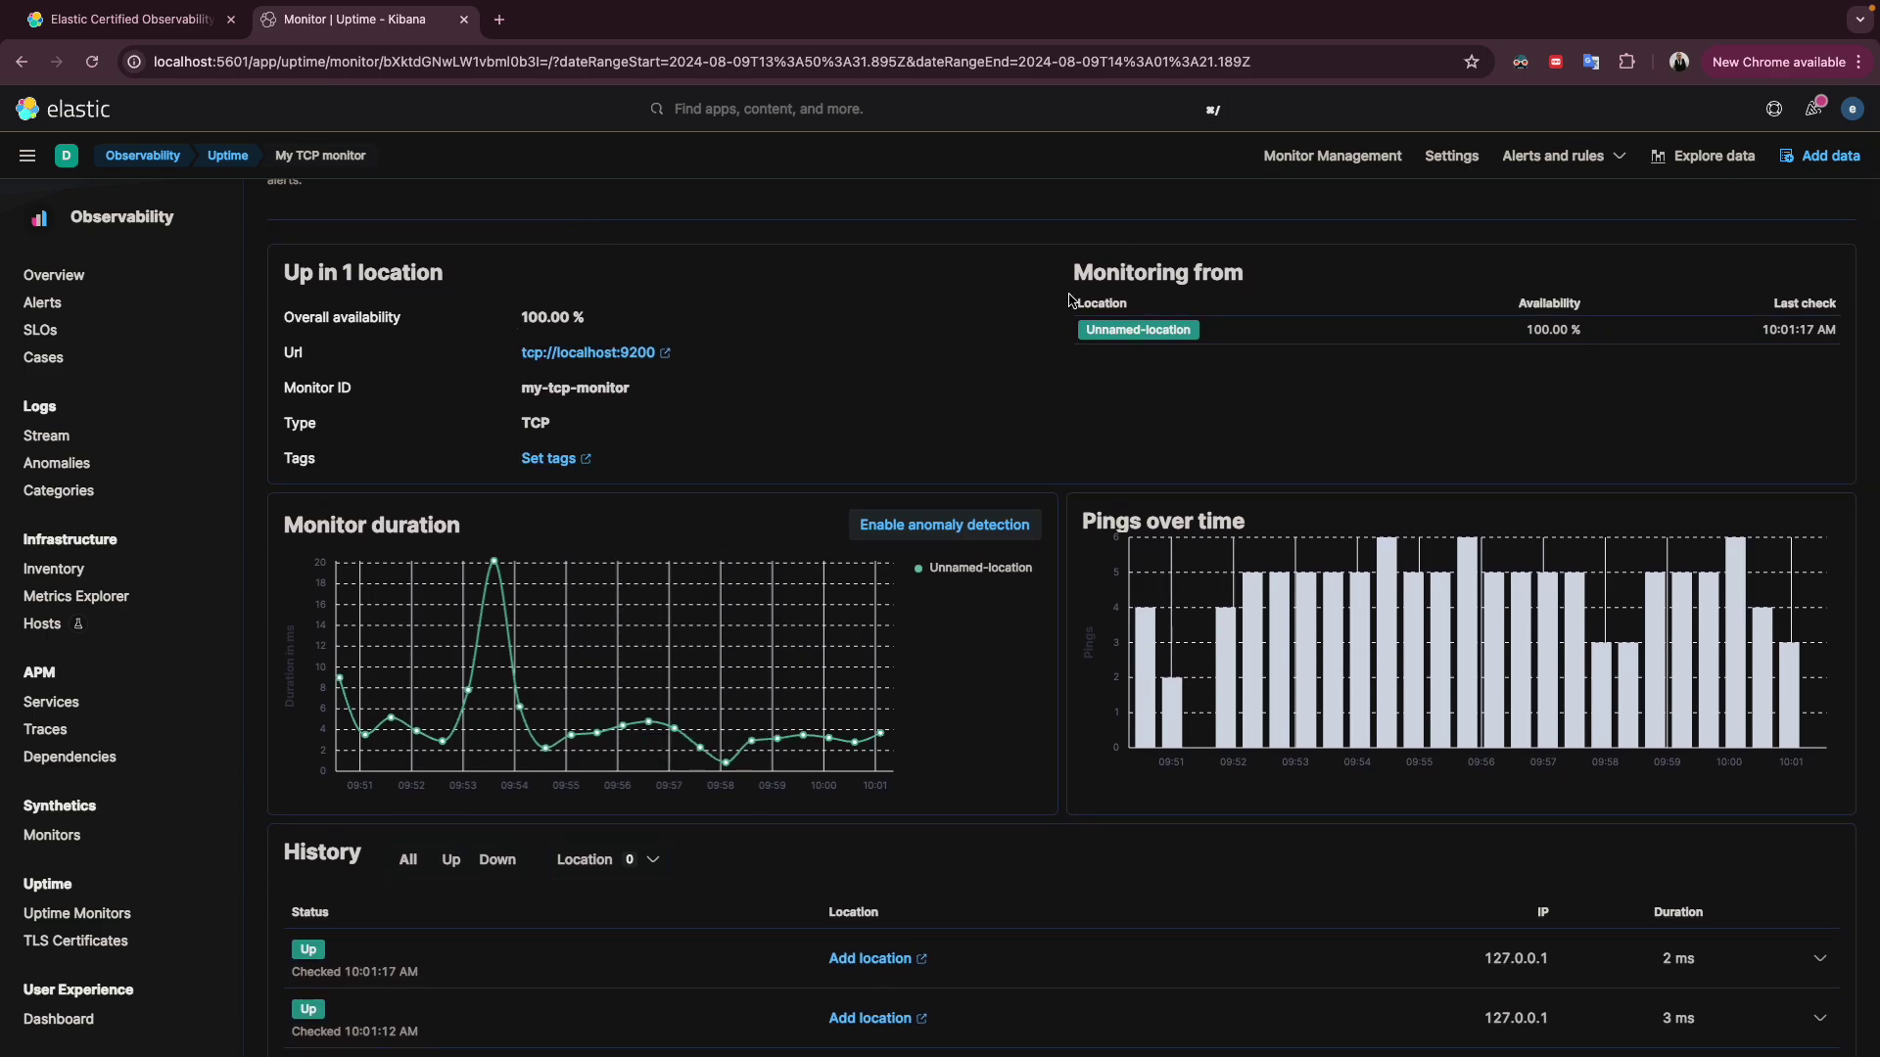
scroll(1070, 301, down, 4)
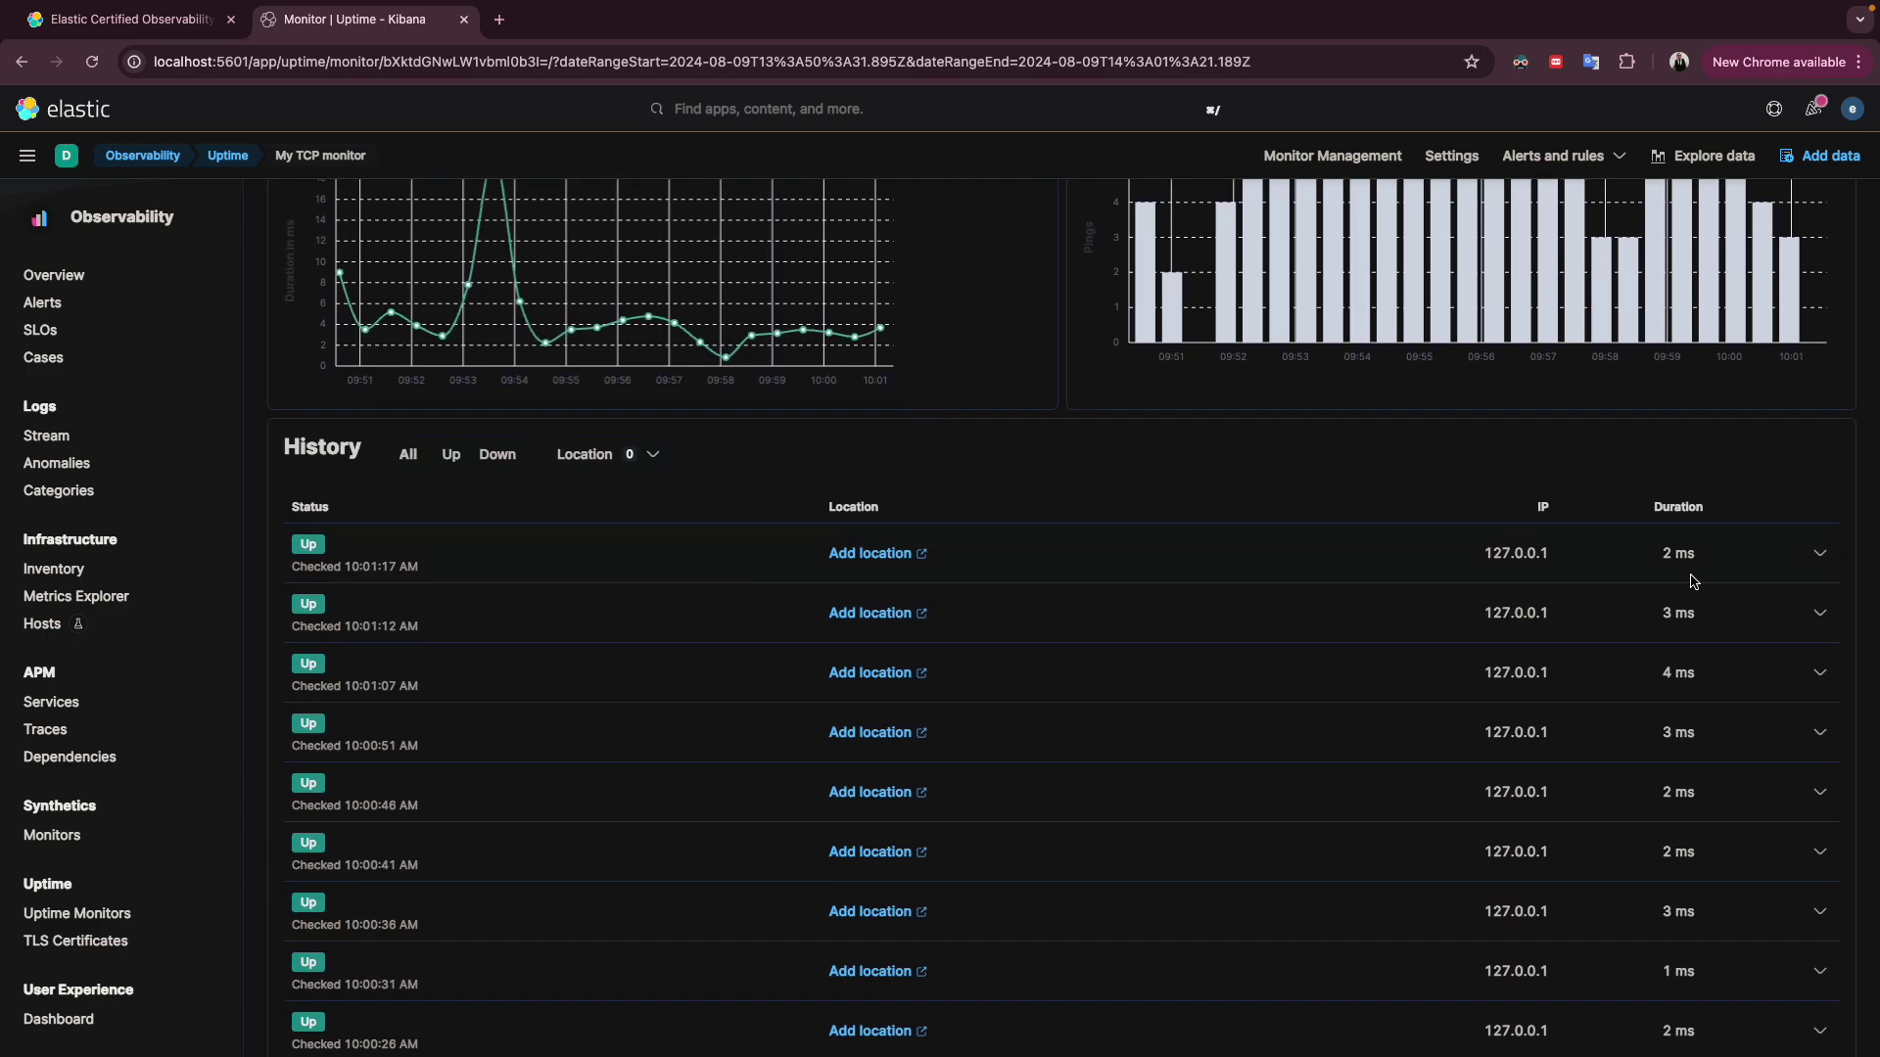
Expand the 10:01:17 AM Up check in My TCP monitor's history to inspect its details, and collapse it again
click(1818, 555)
click(1818, 556)
click(1820, 555)
scroll(1351, 605, up, 3)
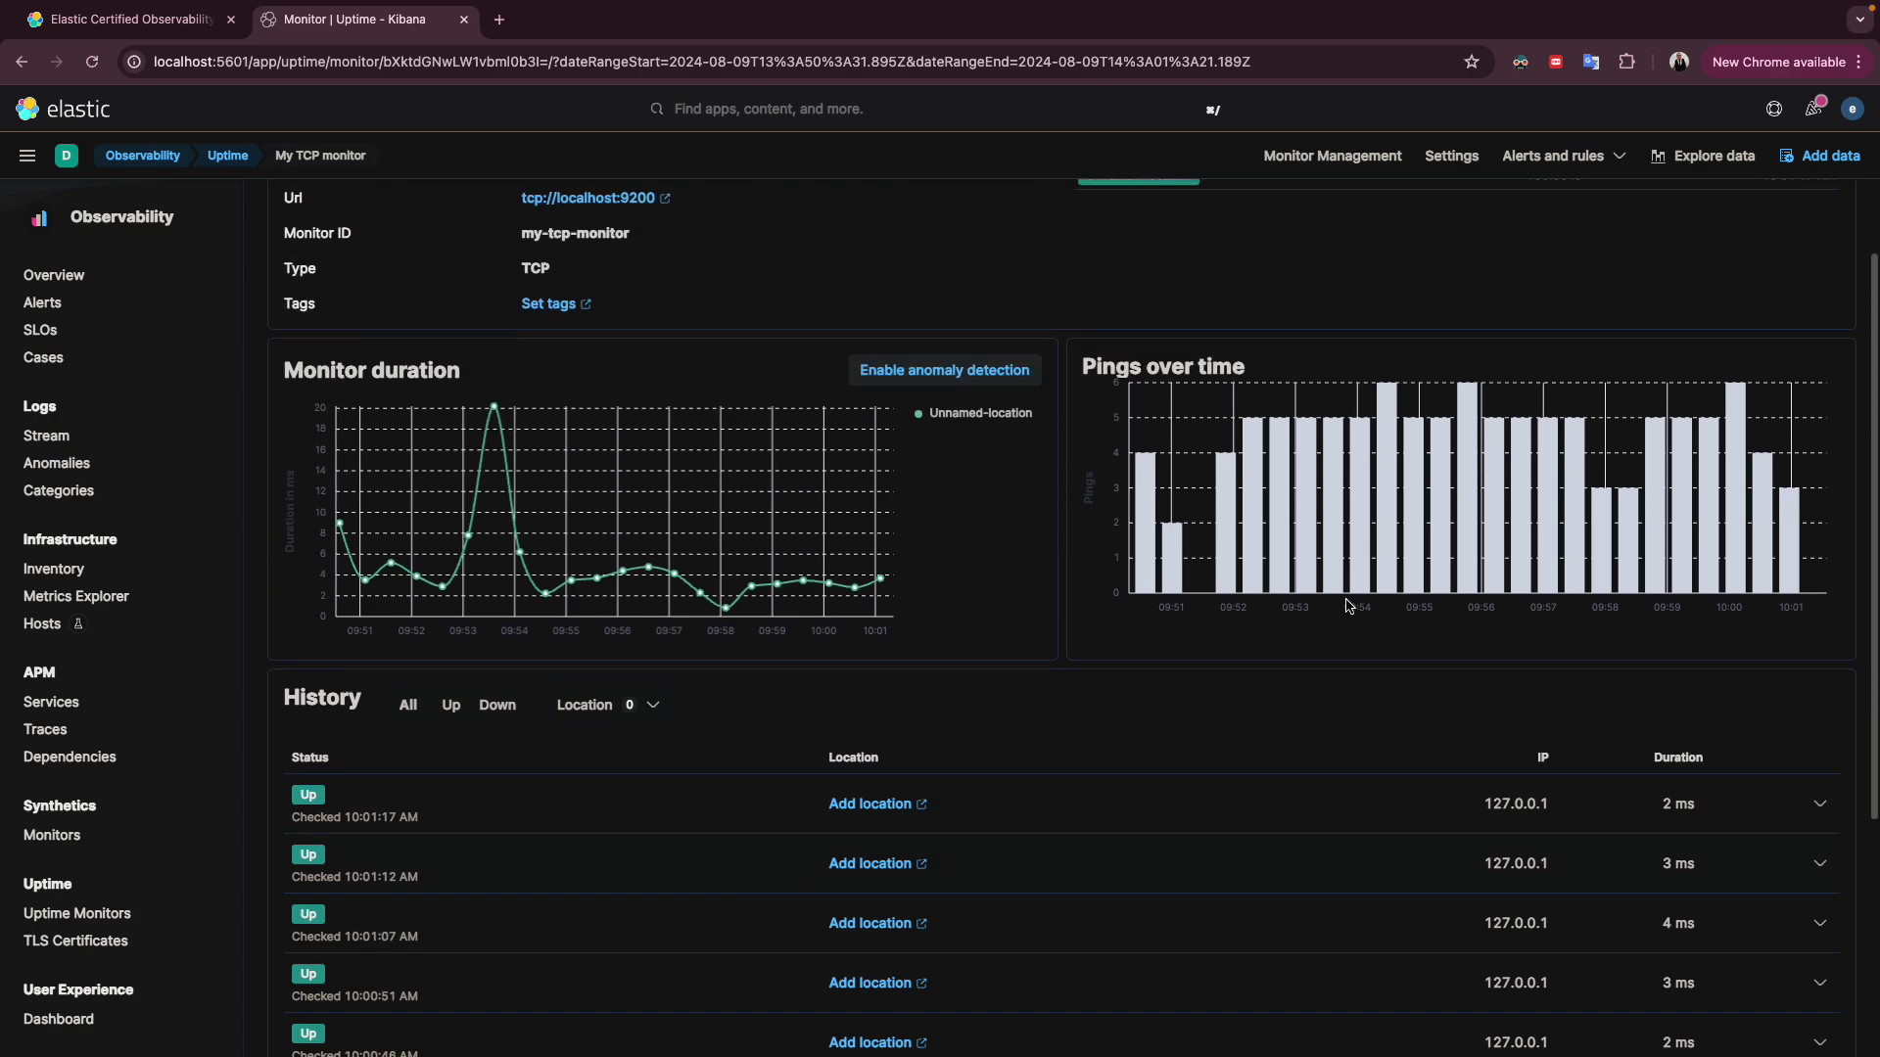
Review My TCP monitor's check history along with its monitor duration and pings over time charts
scroll(1273, 813, down, 1)
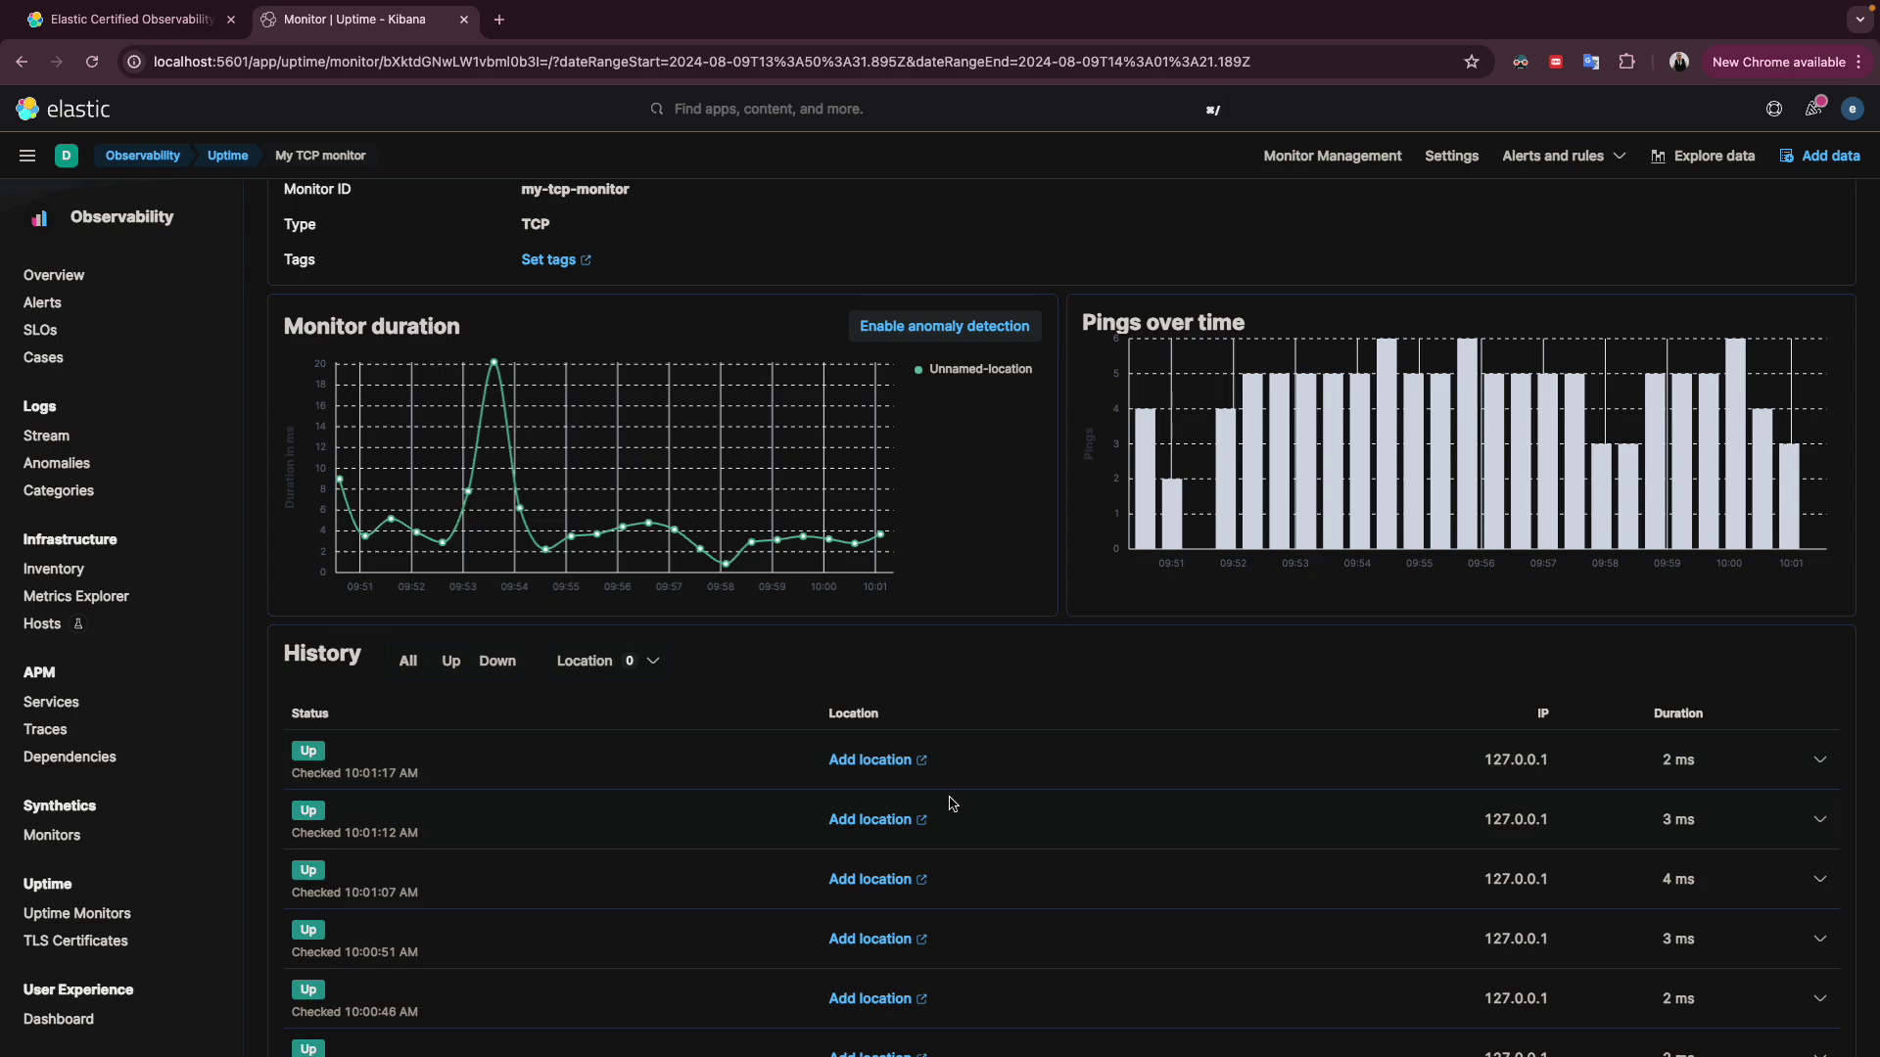
scroll(953, 804, down, 3)
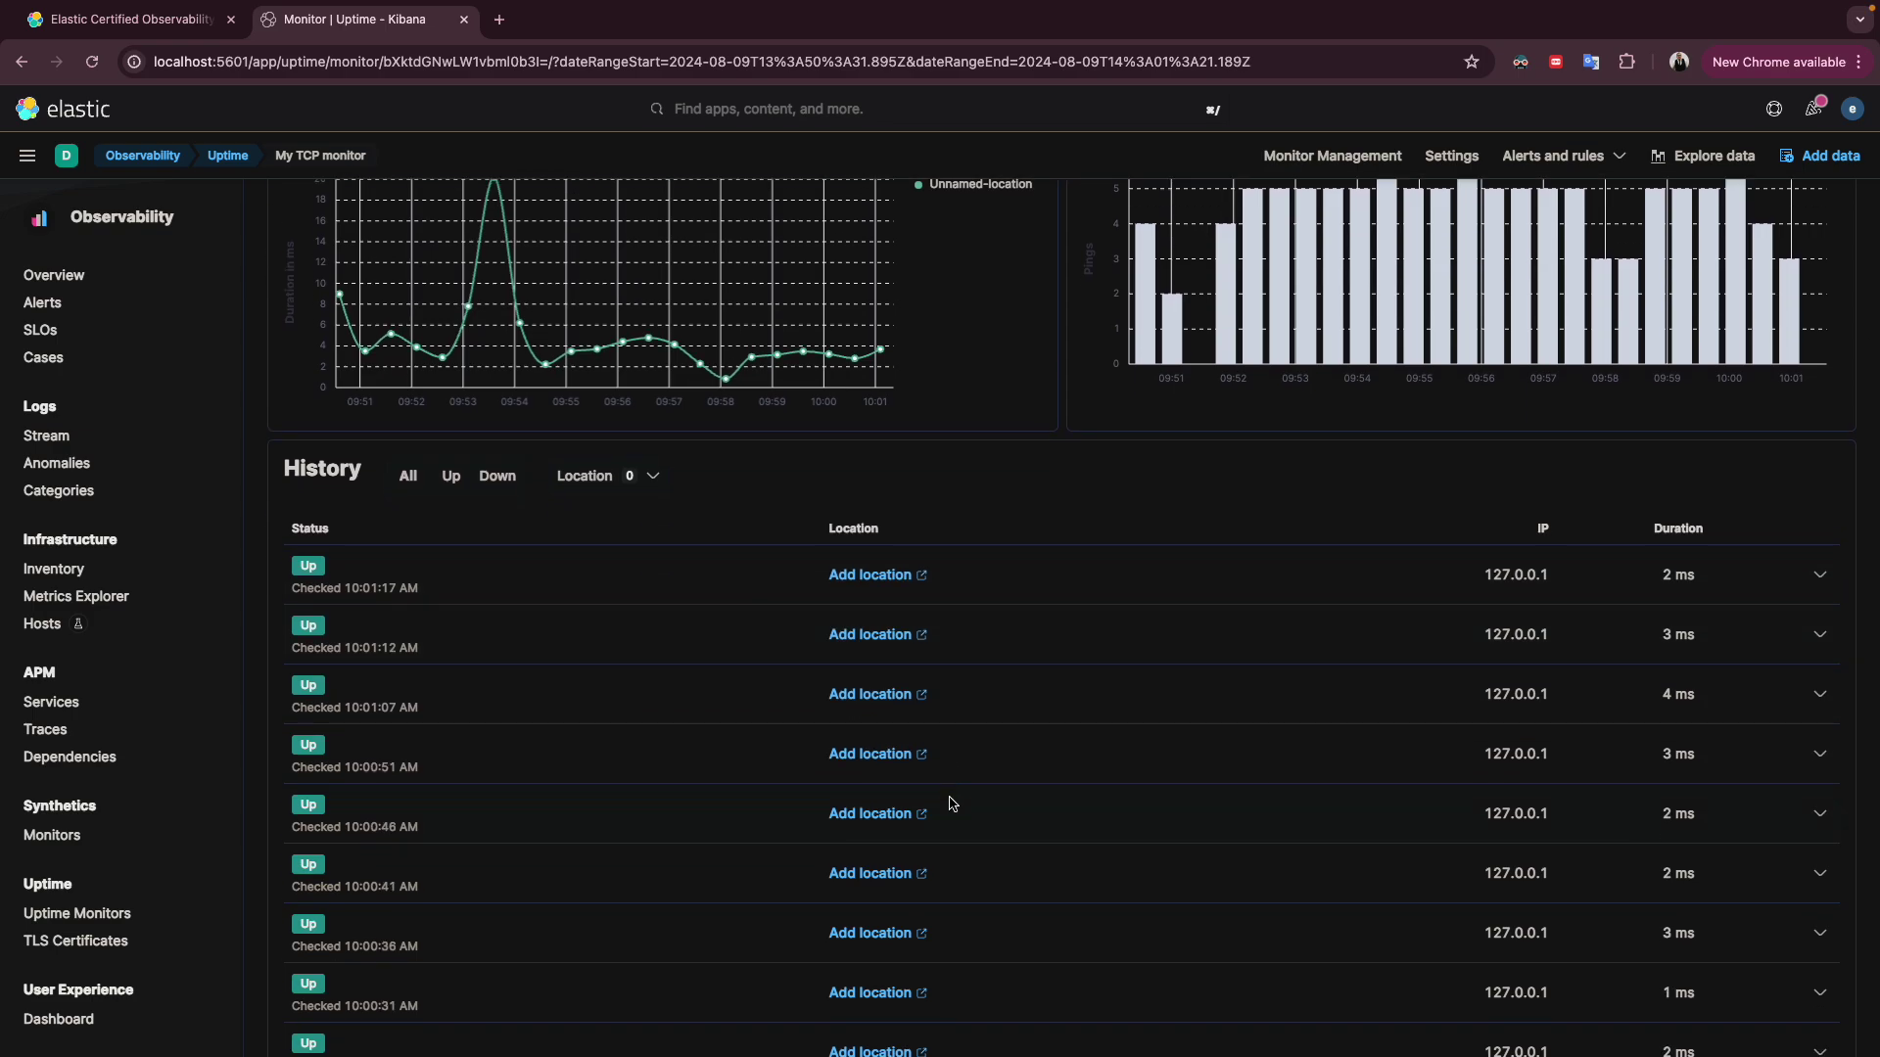
scroll(953, 804, down, 2)
scroll(953, 804, up, 5)
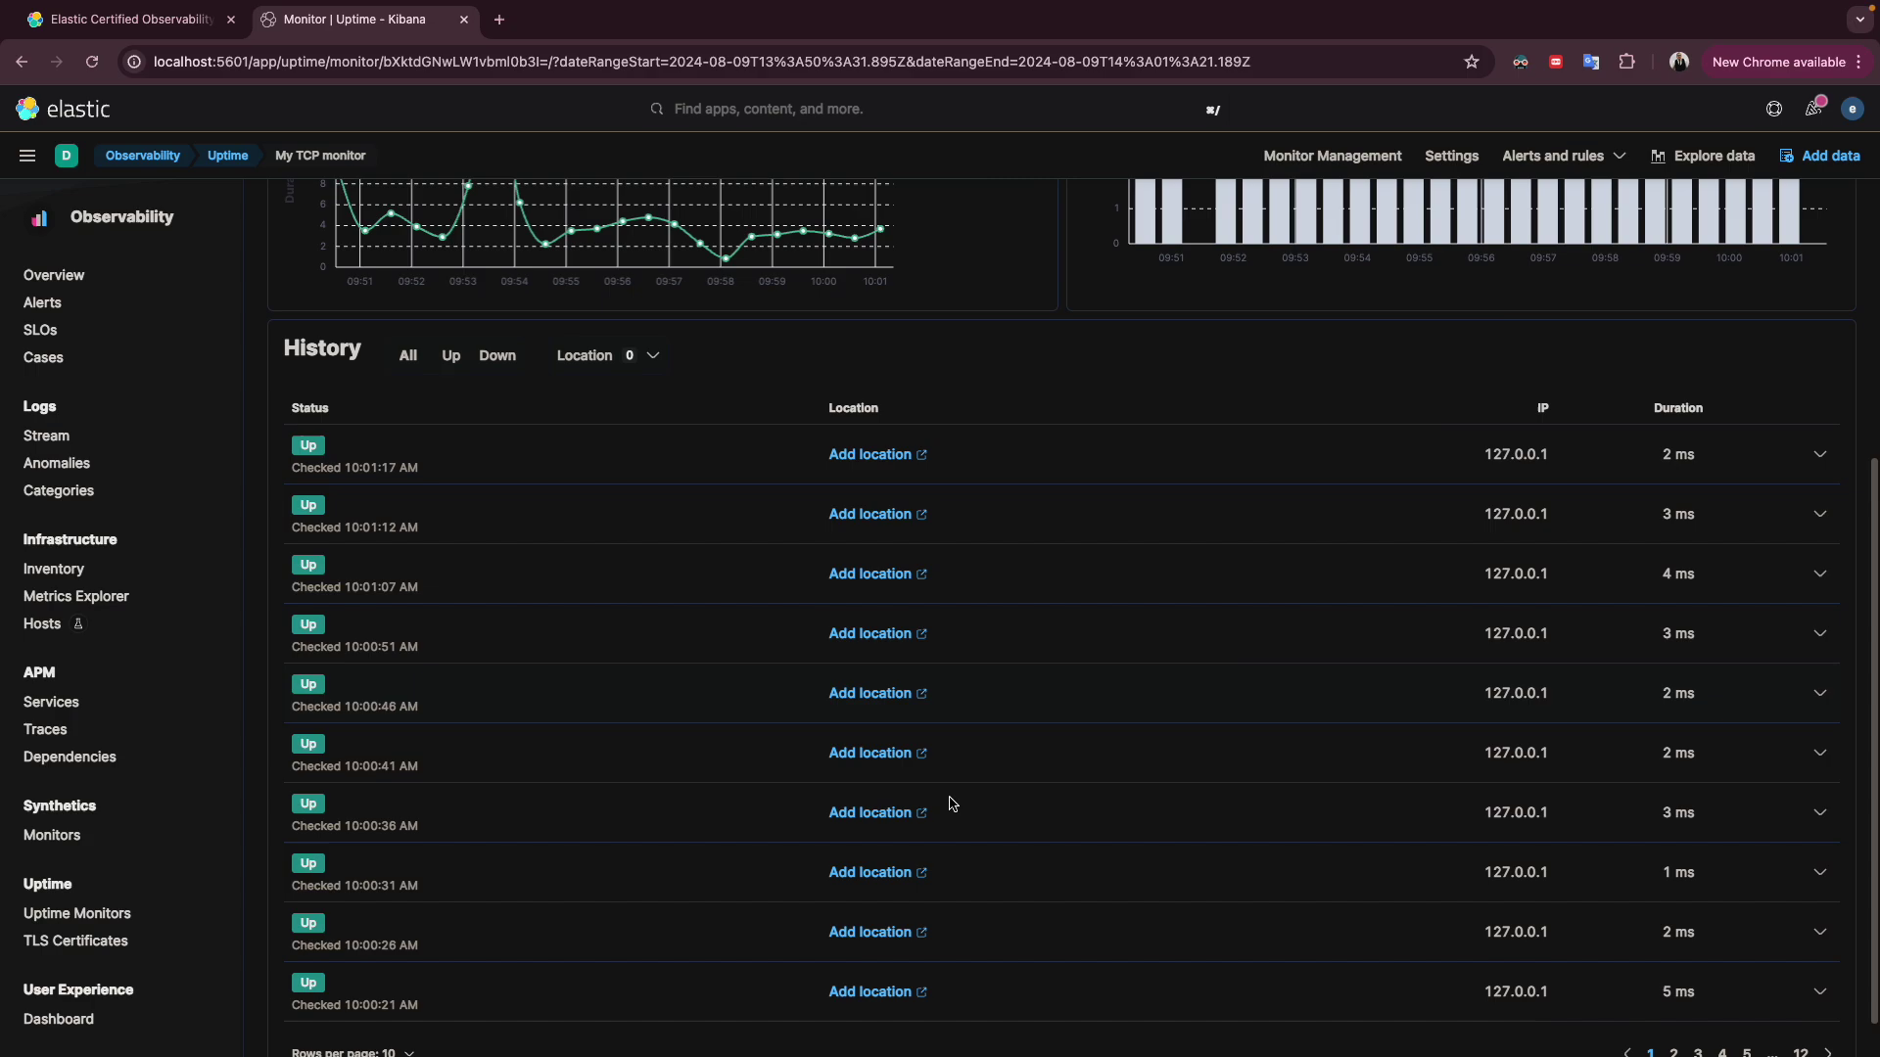
scroll(484, 702, up, 5)
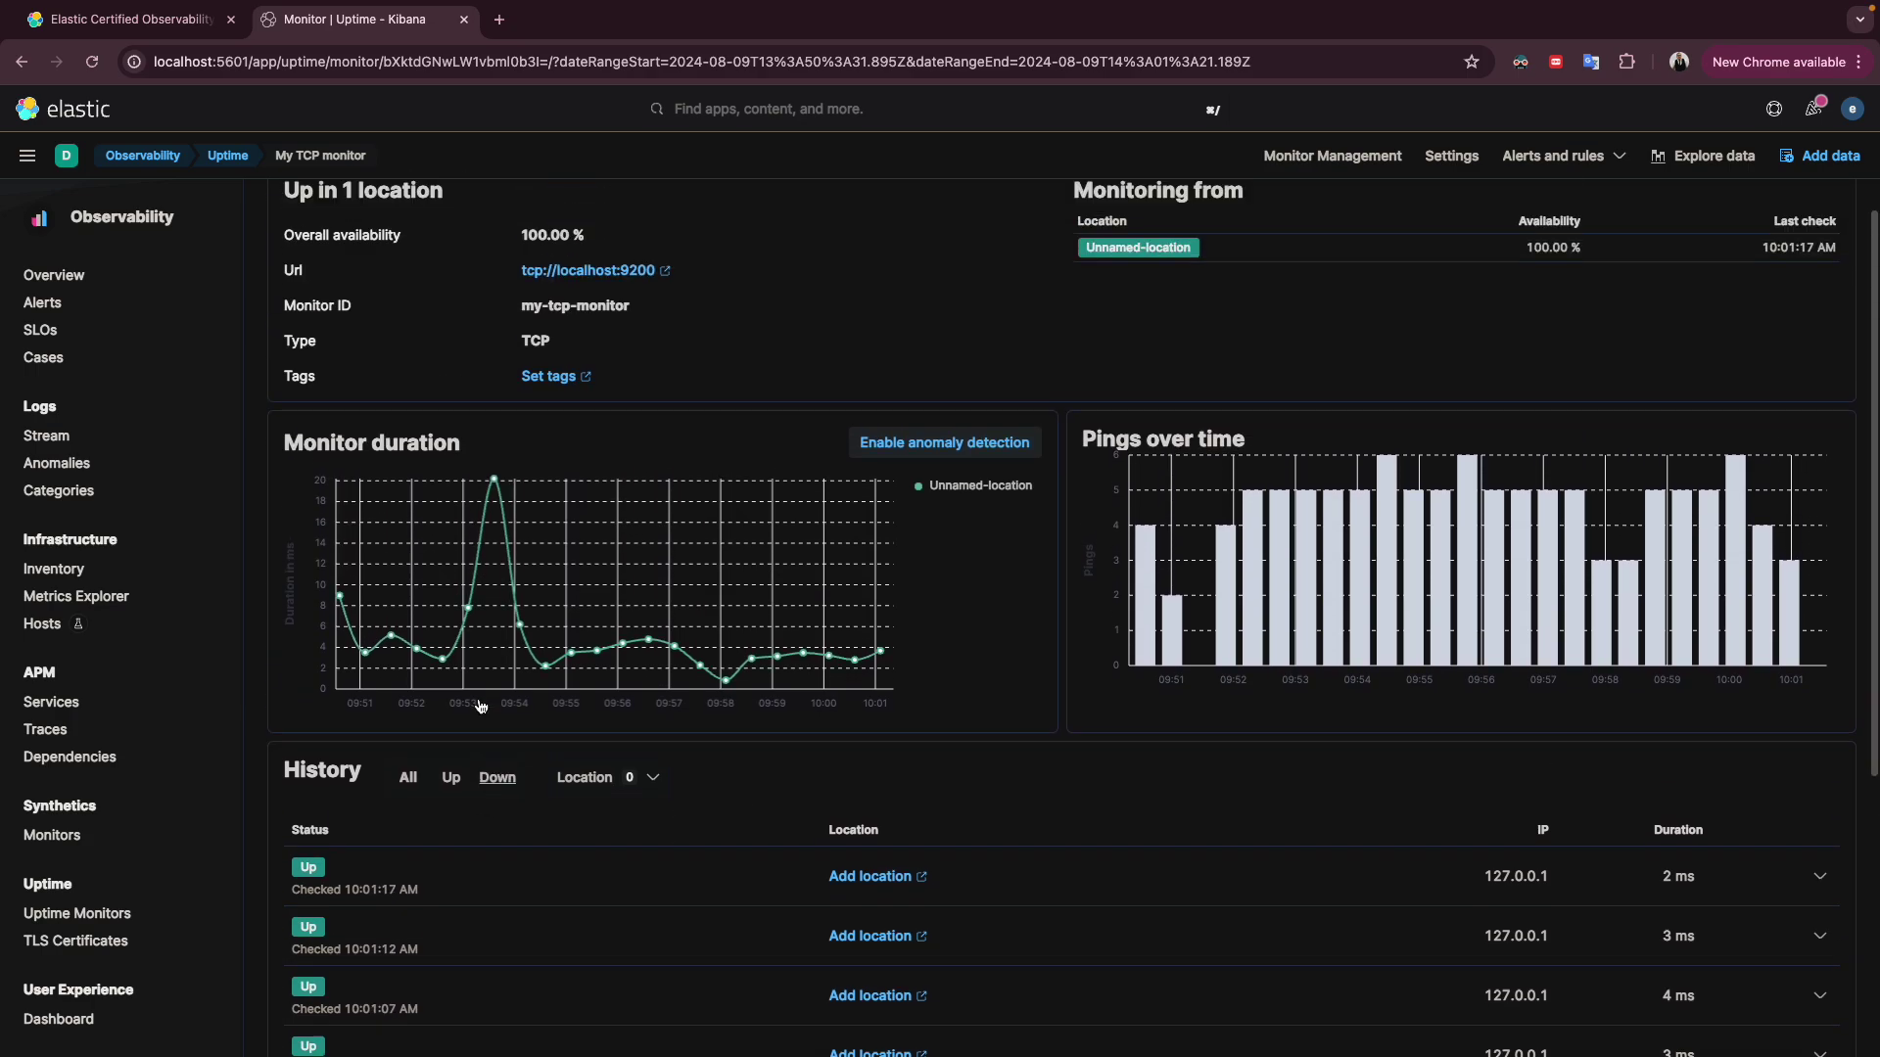